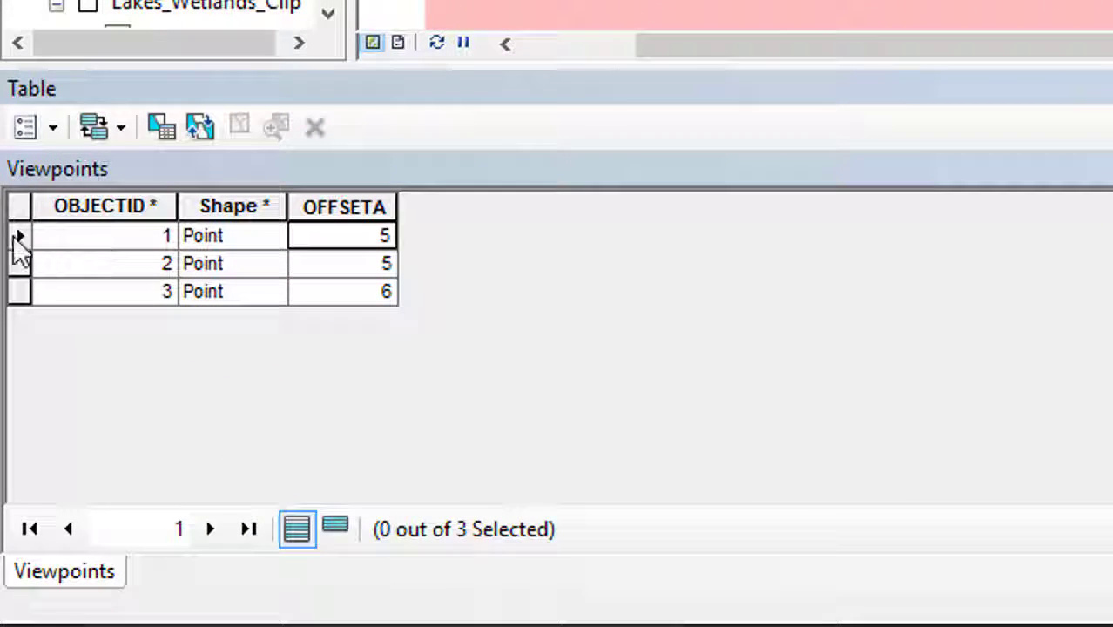
Step: Clear the selection of the first Viewpoints row and shrink the attribute table to enlarge the map
{"action": "left_click", "coordinate": [19, 242]}
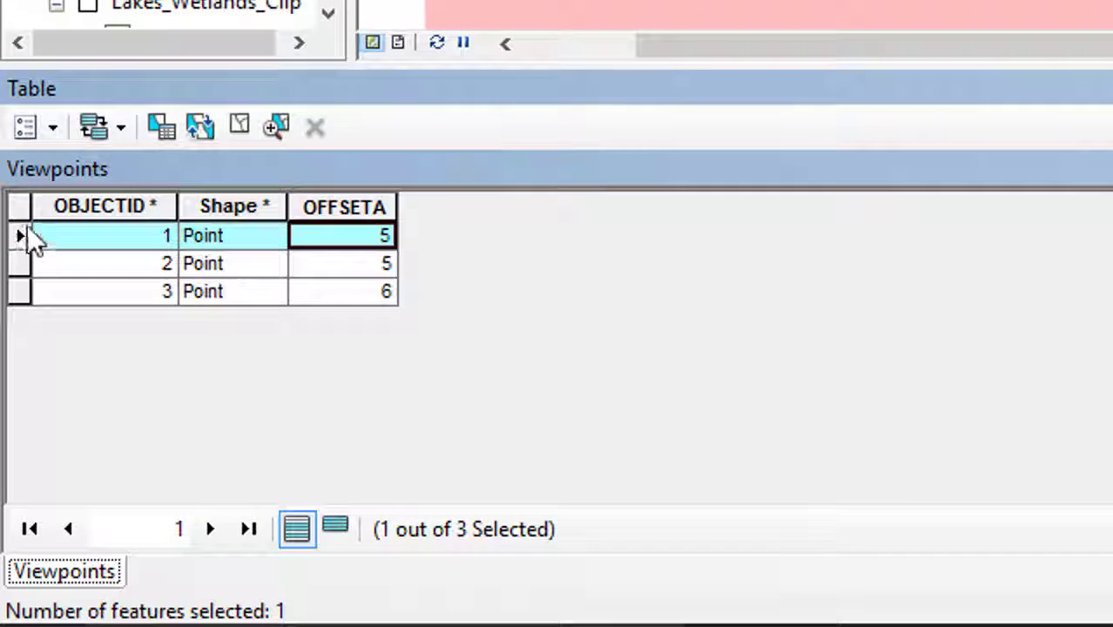
{"action": "left_click", "coordinate": [239, 131]}
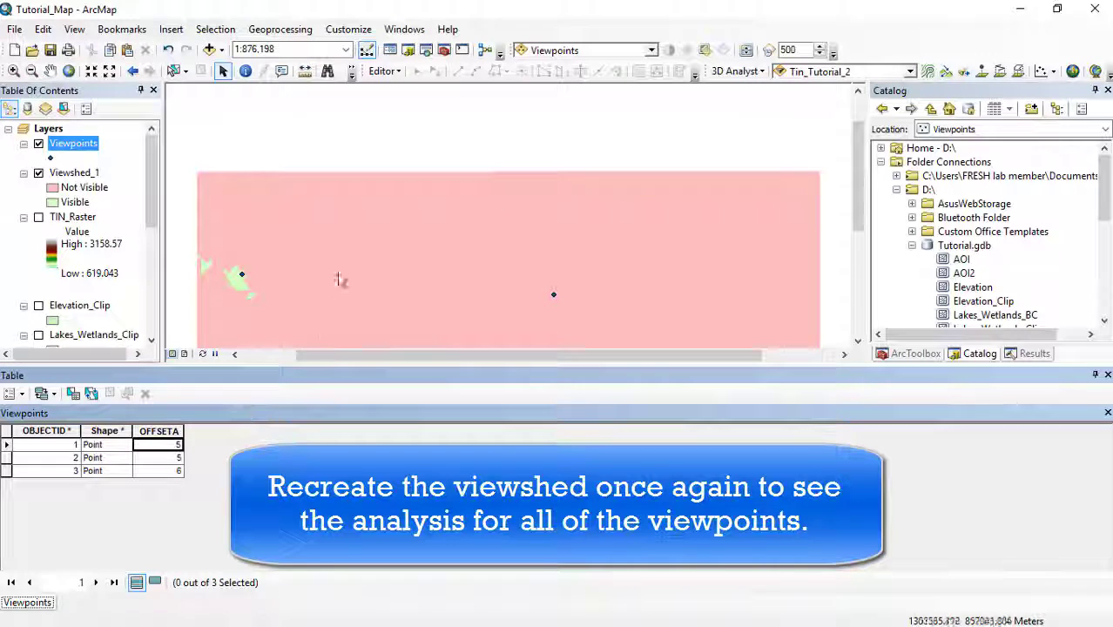
{"action": "left_click_drag", "start_coordinate": [791, 367], "coordinate": [792, 411]}
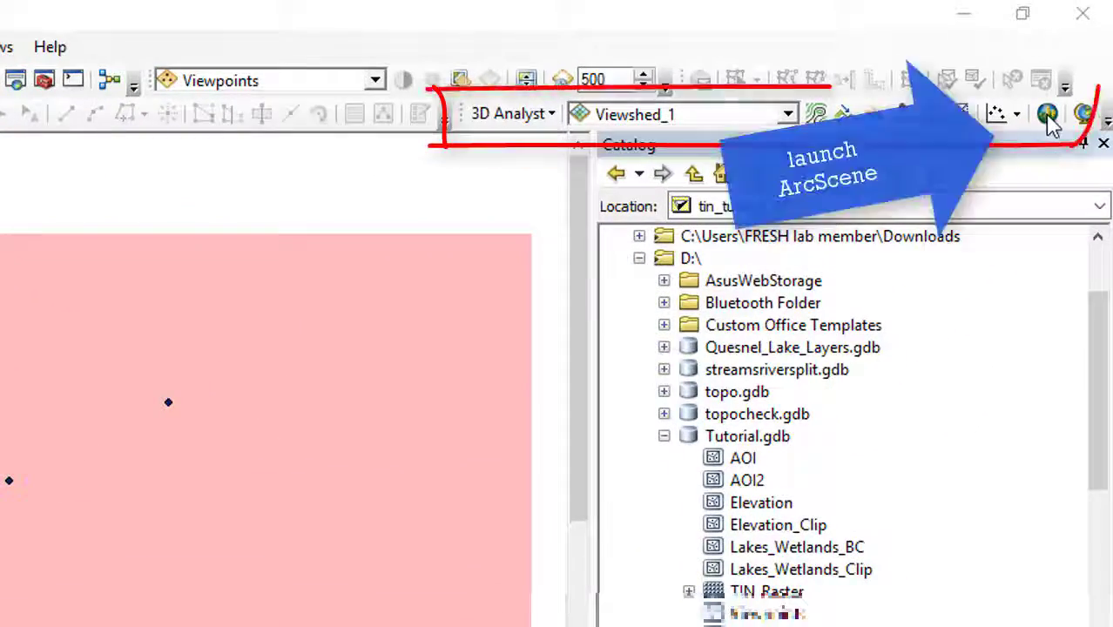
Step: Launch ArcScene with a blank scene, maximized, with the Catalog panel docked open
{"action": "left_click", "coordinate": [1048, 116]}
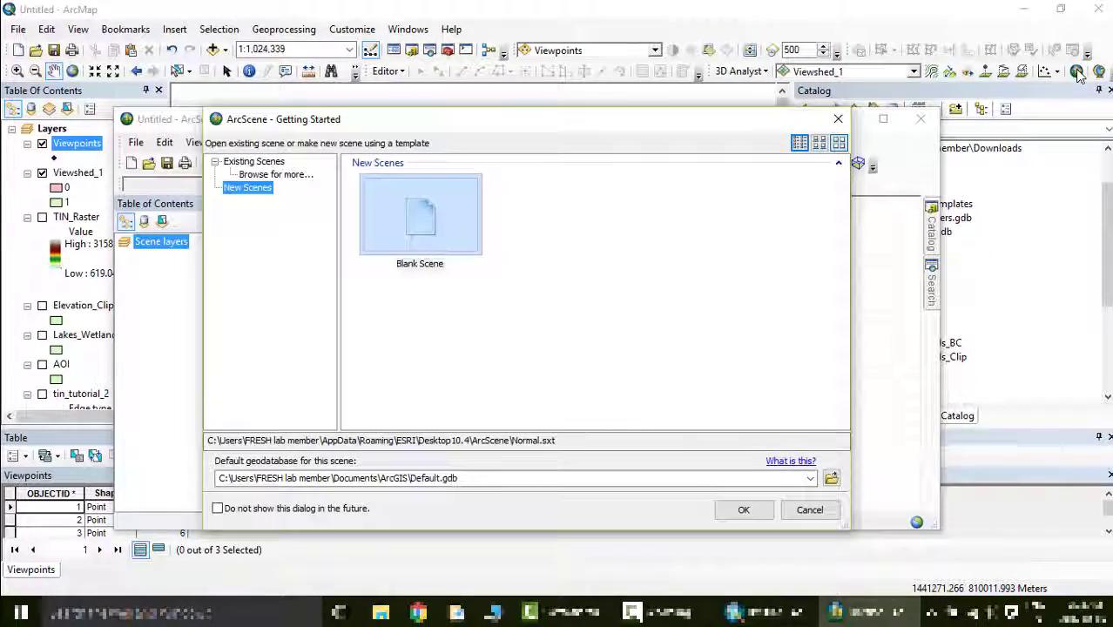
{"action": "double_click", "coordinate": [399, 203]}
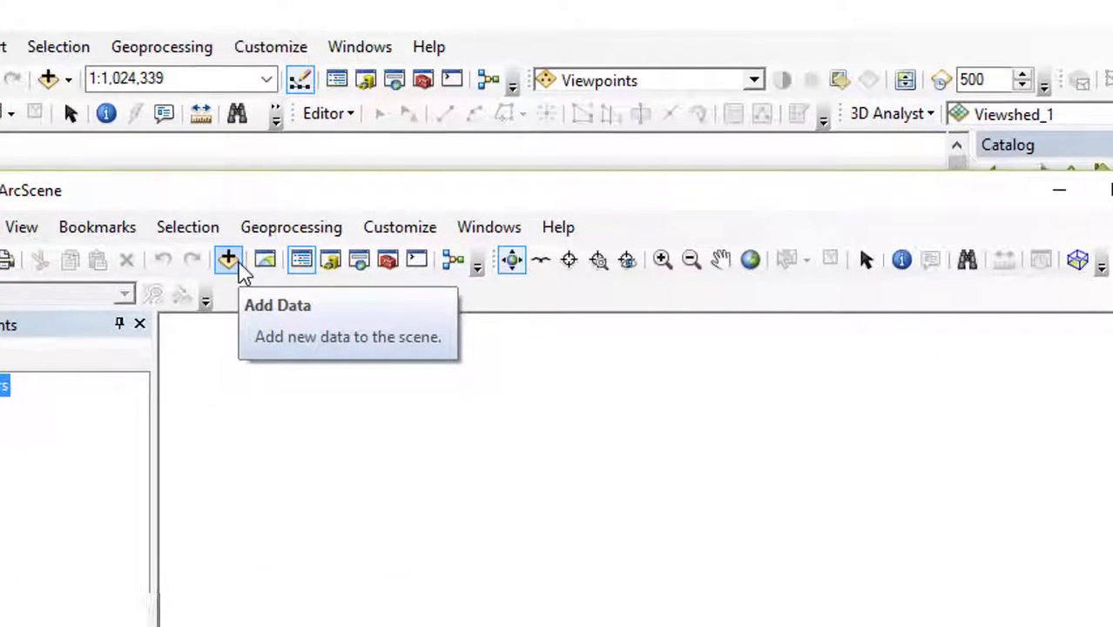
{"action": "left_click", "coordinate": [332, 260]}
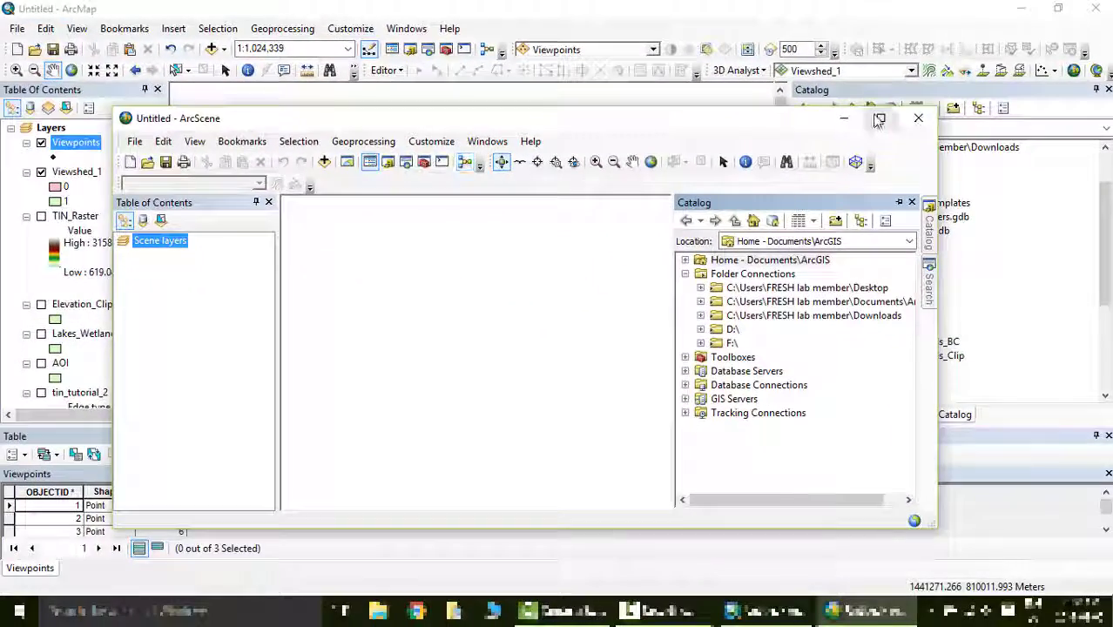
{"action": "left_click", "coordinate": [1109, 190]}
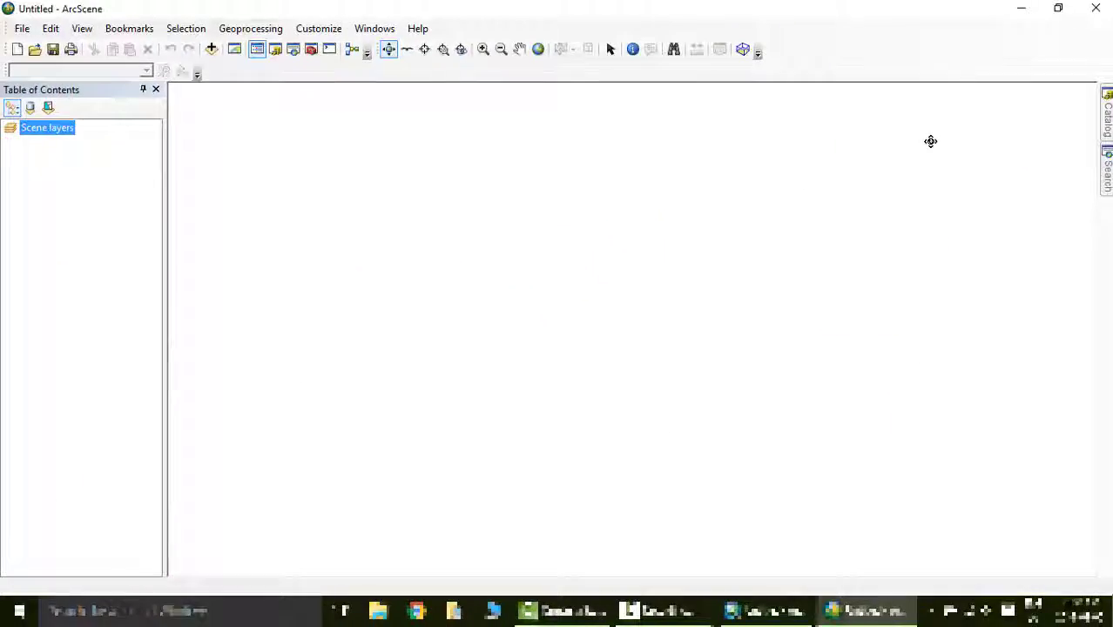
{"action": "mouse_move", "coordinate": [1107, 113]}
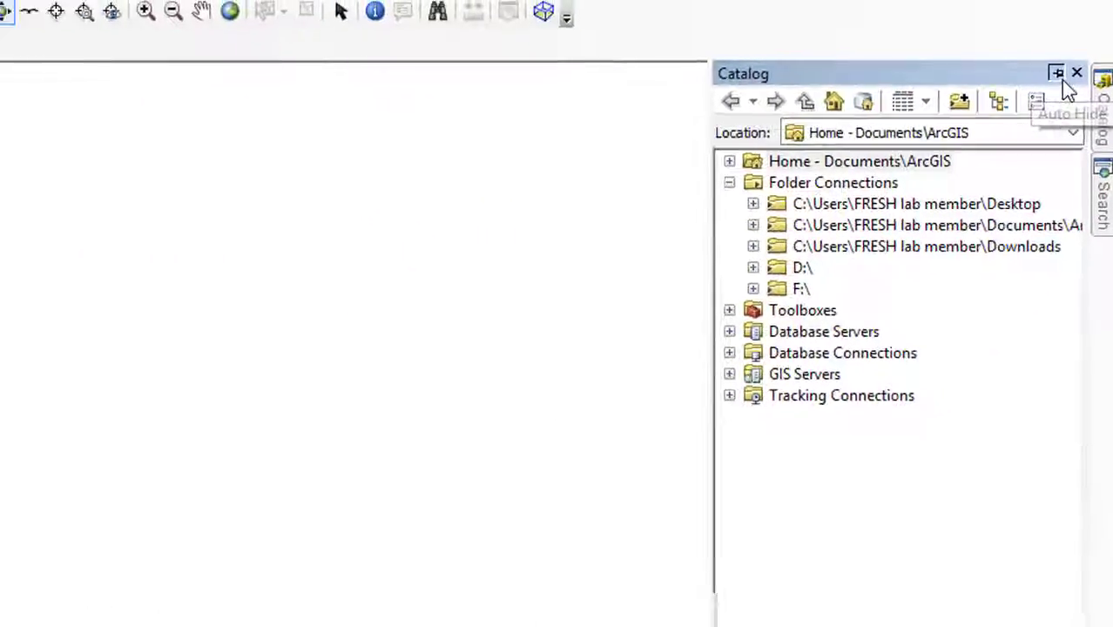
{"action": "left_click", "coordinate": [1055, 72]}
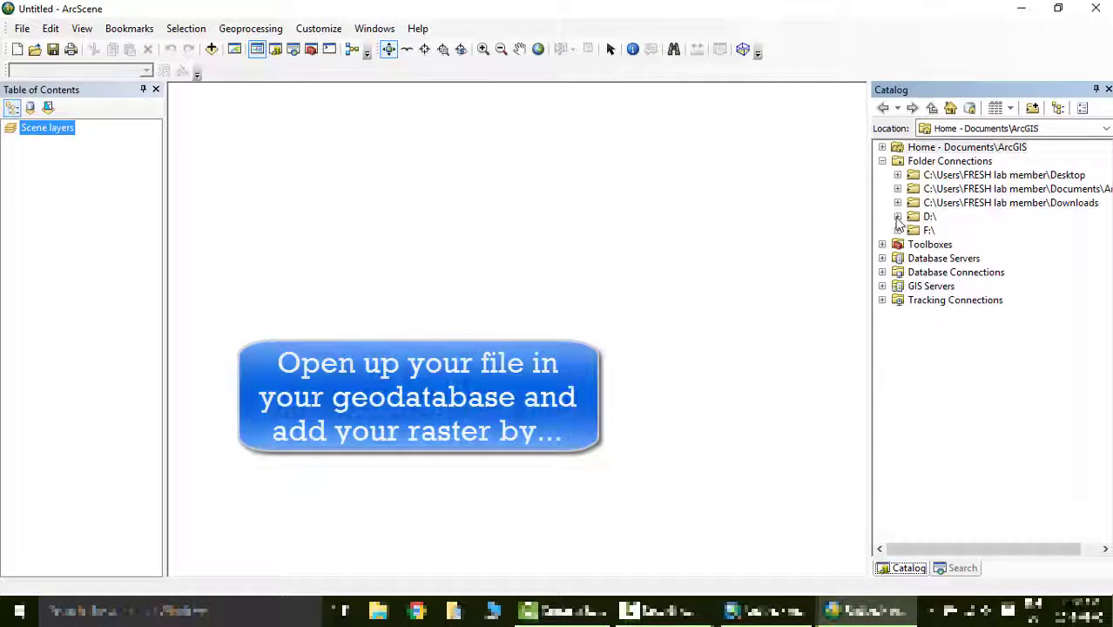
Step: Add TIN_Raster from D:\ > Tutorial.gdb to the scene layers
{"action": "left_click", "coordinate": [898, 216]}
{"action": "left_click", "coordinate": [912, 327]}
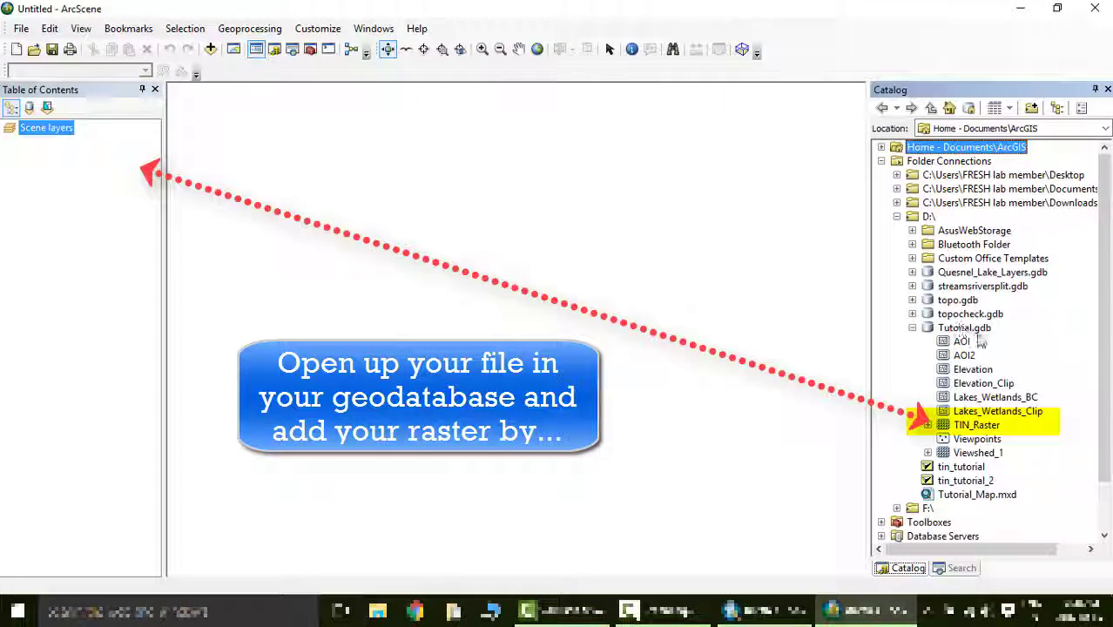
{"action": "left_click_drag", "start_coordinate": [976, 425], "coordinate": [196, 336]}
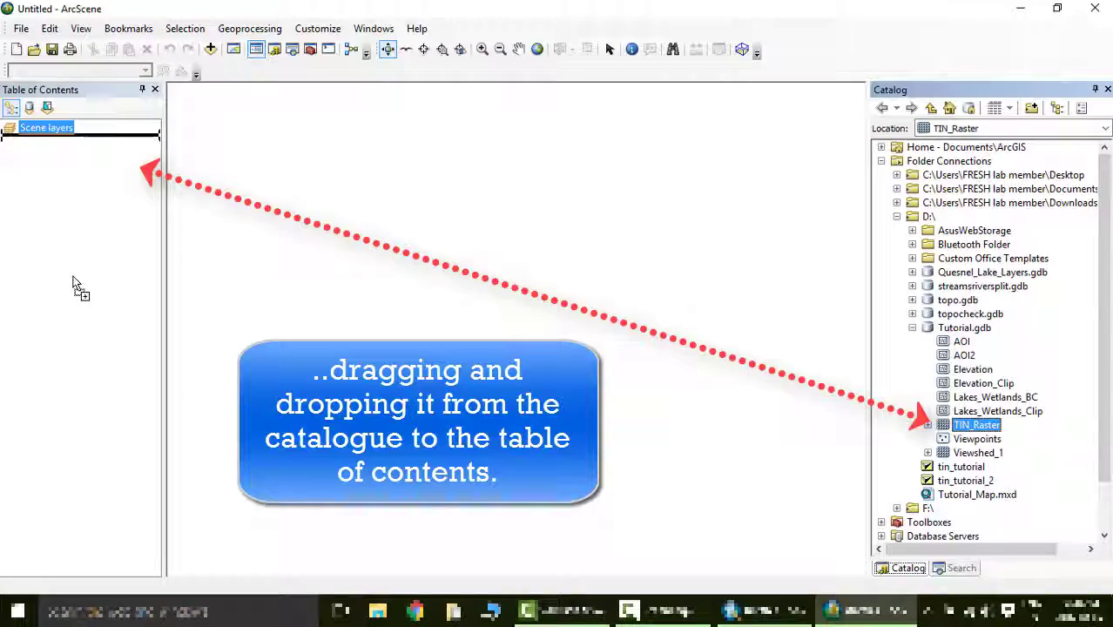
{"action": "left_click_drag", "start_coordinate": [73, 283], "coordinate": [75, 285]}
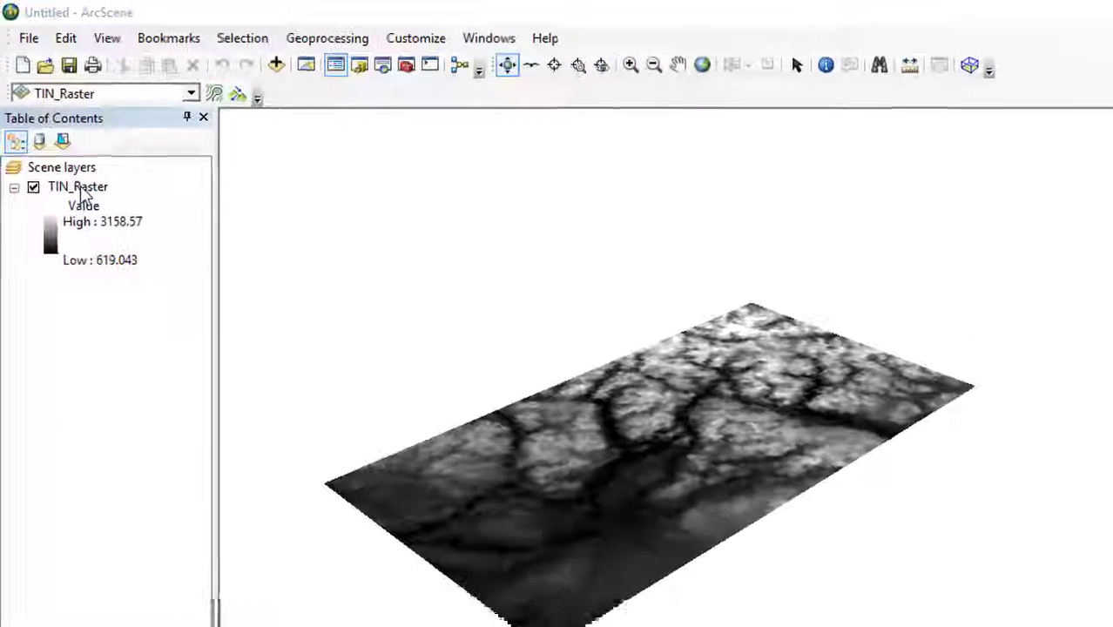
Step: Set TIN_Raster's base heights to float on a custom surface, its own heights
{"action": "left_click", "coordinate": [63, 145]}
{"action": "right_click", "coordinate": [63, 145]}
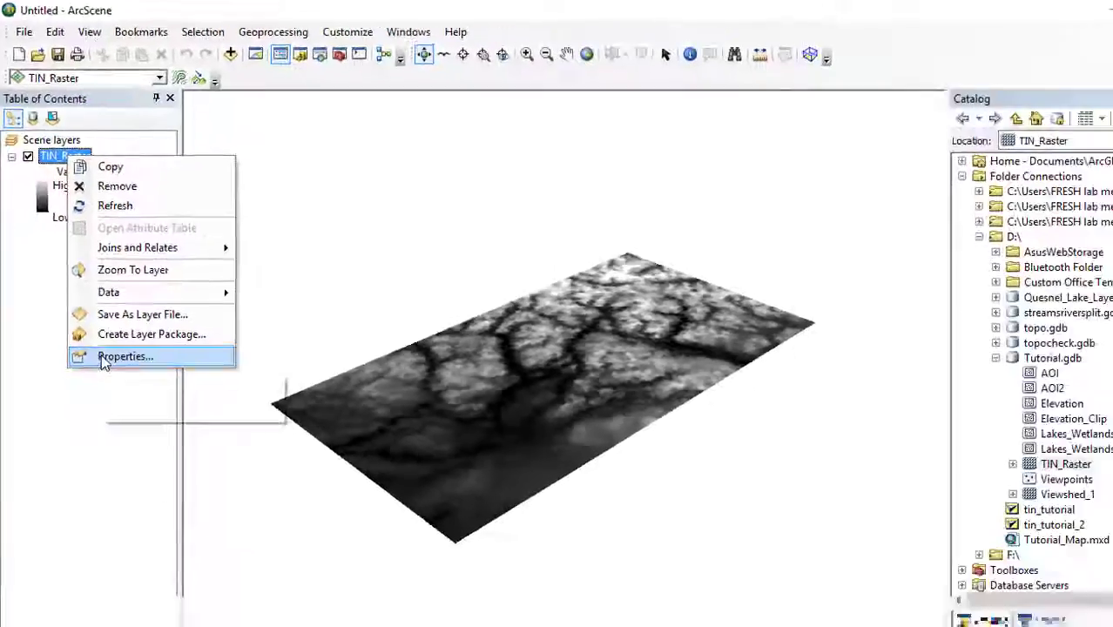
{"action": "left_click", "coordinate": [131, 434]}
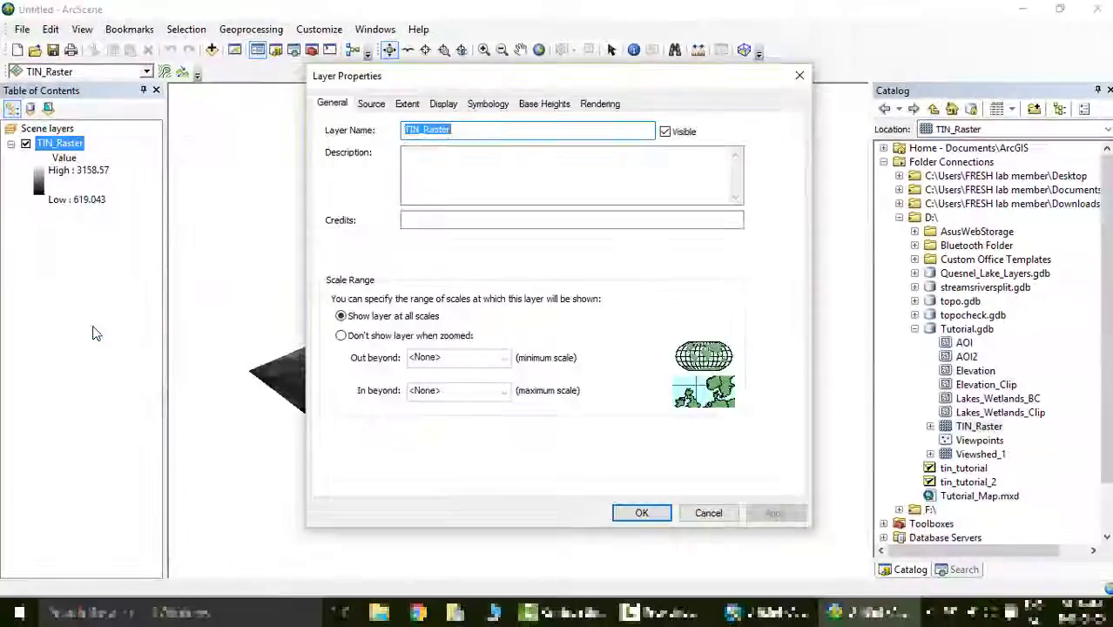
{"action": "left_click", "coordinate": [558, 110]}
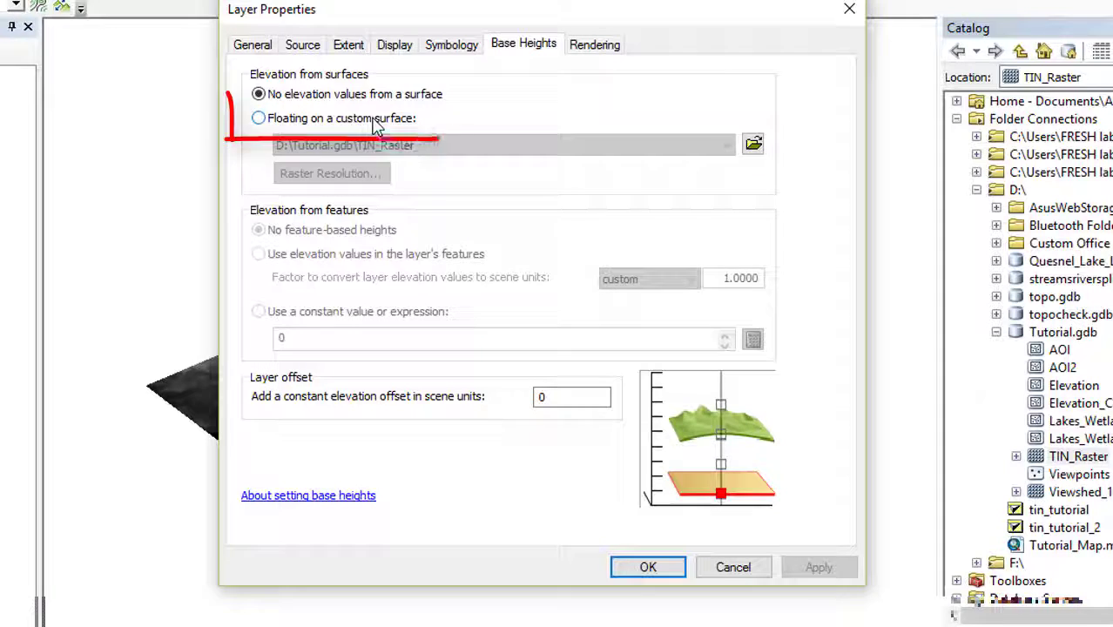
{"action": "left_click", "coordinate": [420, 163]}
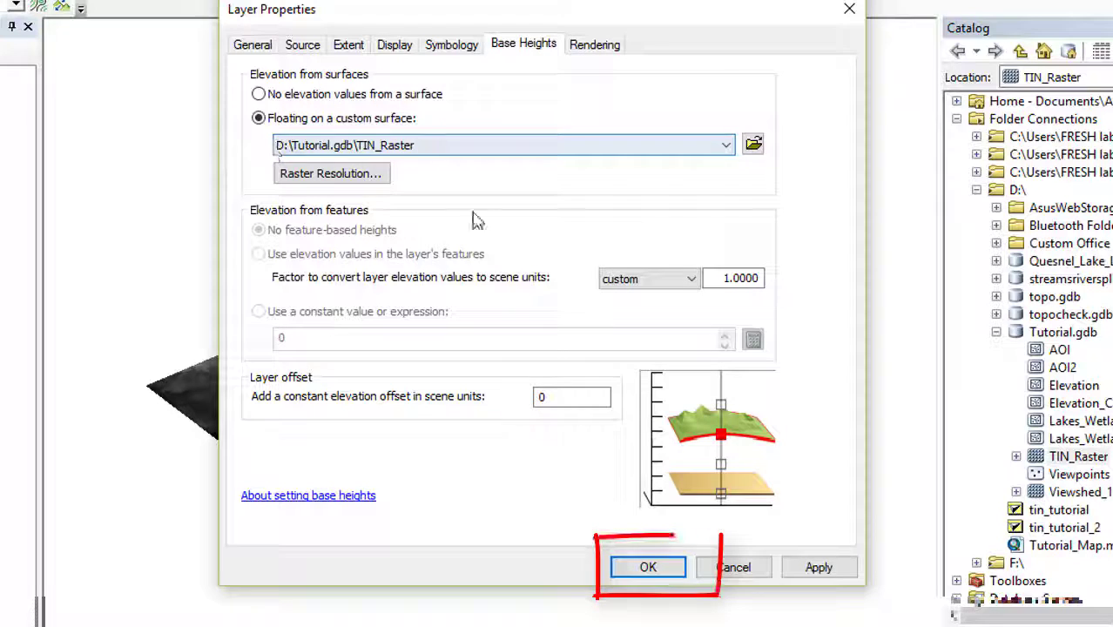
{"action": "left_click", "coordinate": [661, 566]}
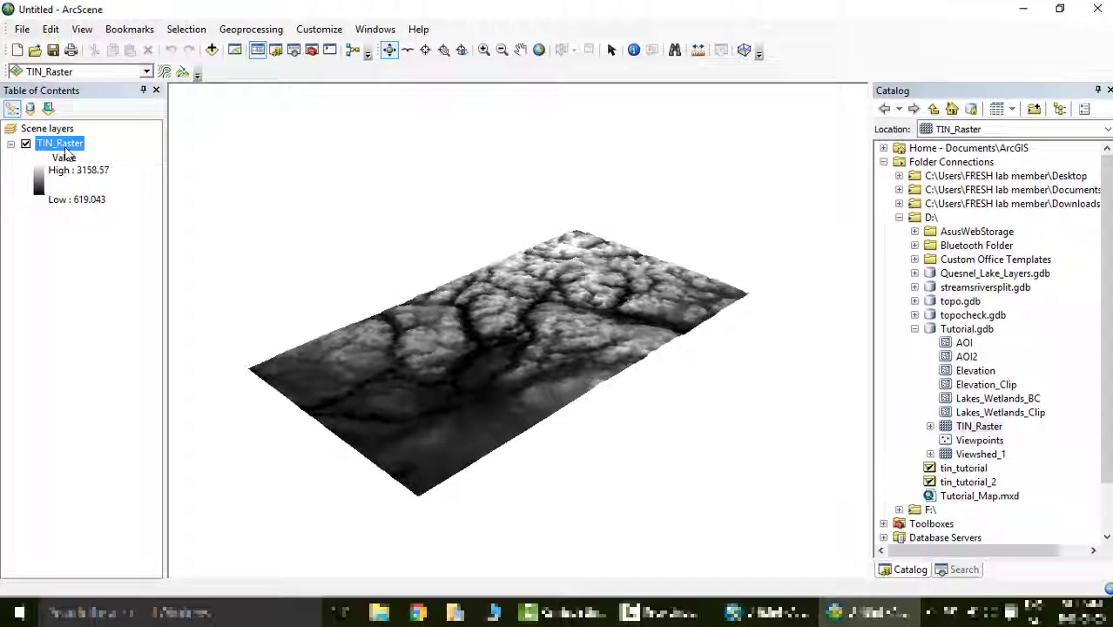
Step: Colour TIN_Raster with the green-yellow-brown-white elevation ramp
{"action": "left_click", "coordinate": [41, 181]}
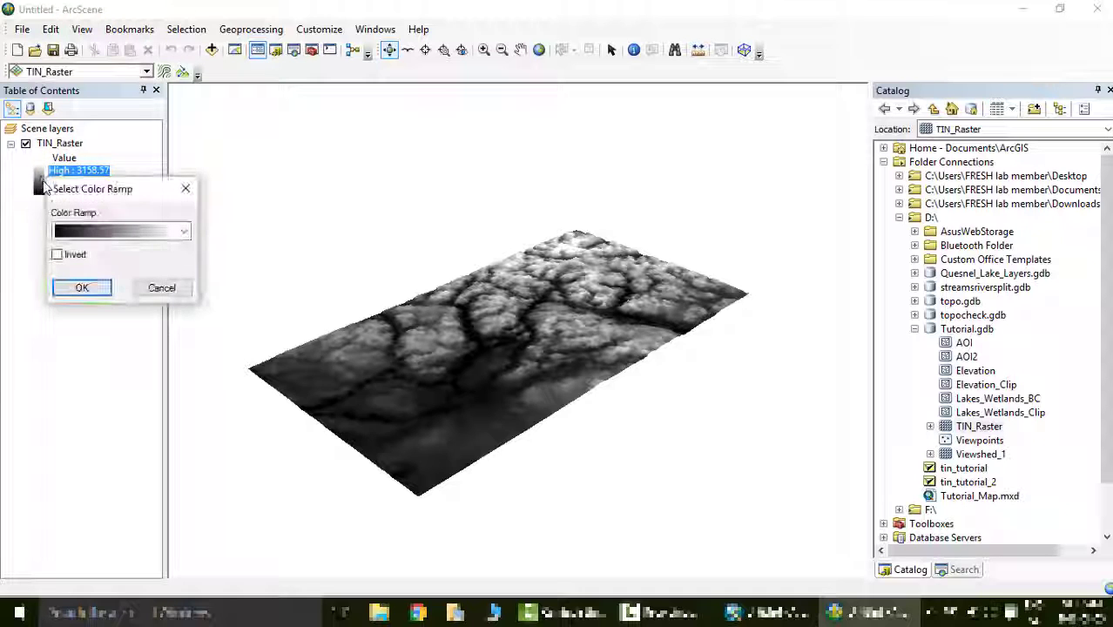
{"action": "left_click", "coordinate": [104, 228]}
{"action": "left_click", "coordinate": [109, 207]}
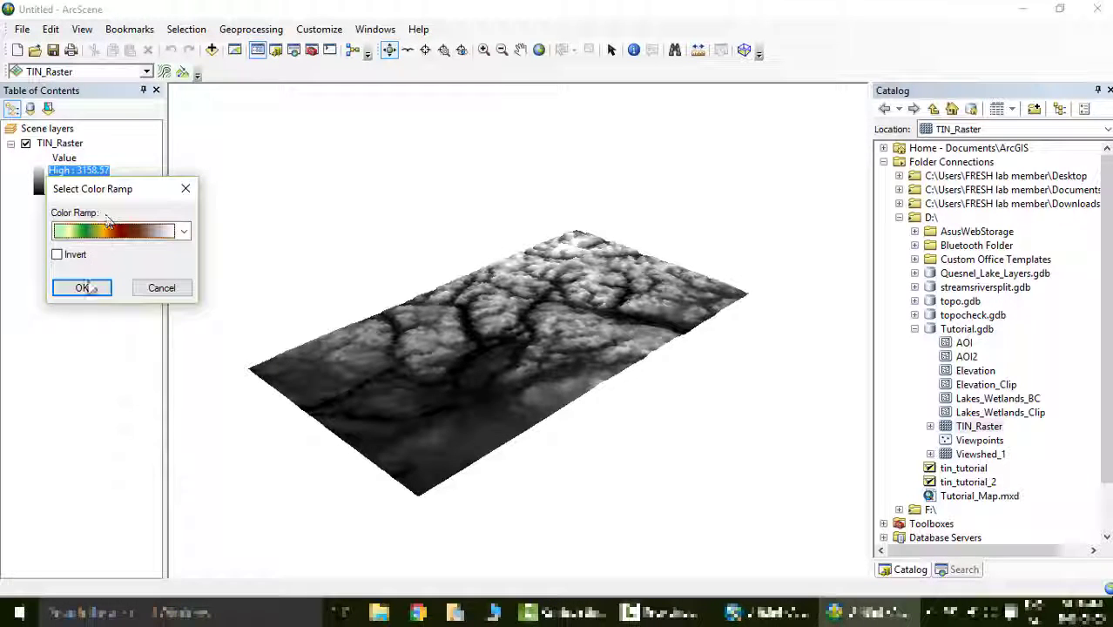
{"action": "left_click", "coordinate": [82, 289]}
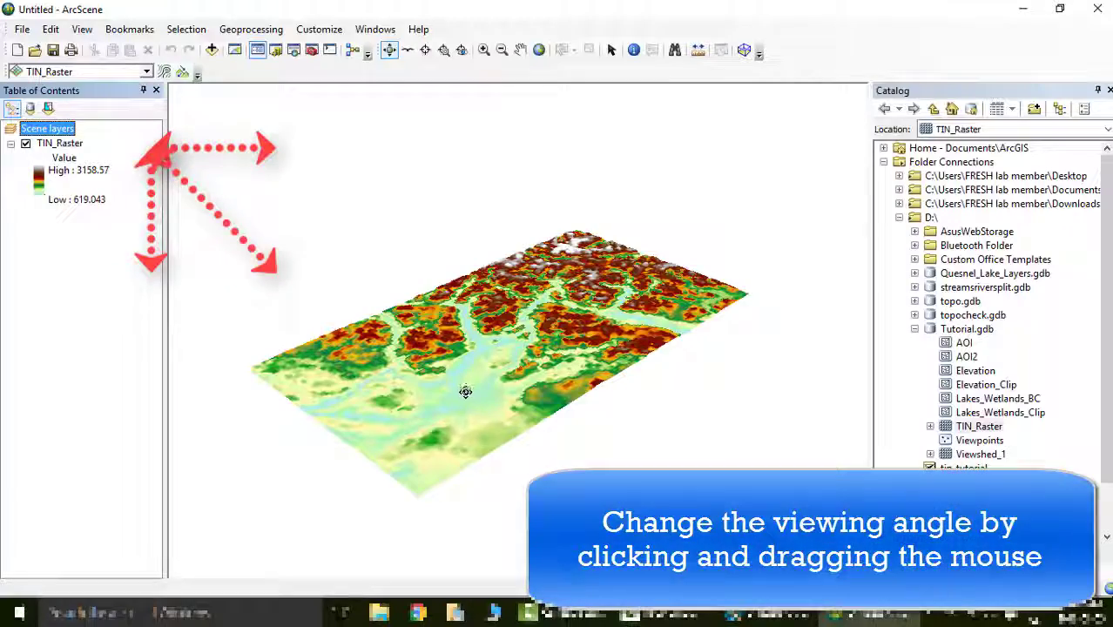
Step: Tilt and rotate the terrain into an oblique viewing angle
{"action": "left_click_drag", "start_coordinate": [464, 390], "coordinate": [338, 410]}
{"action": "scroll", "coordinate": [554, 331], "scroll_direction": "down", "scroll_amount": 3}
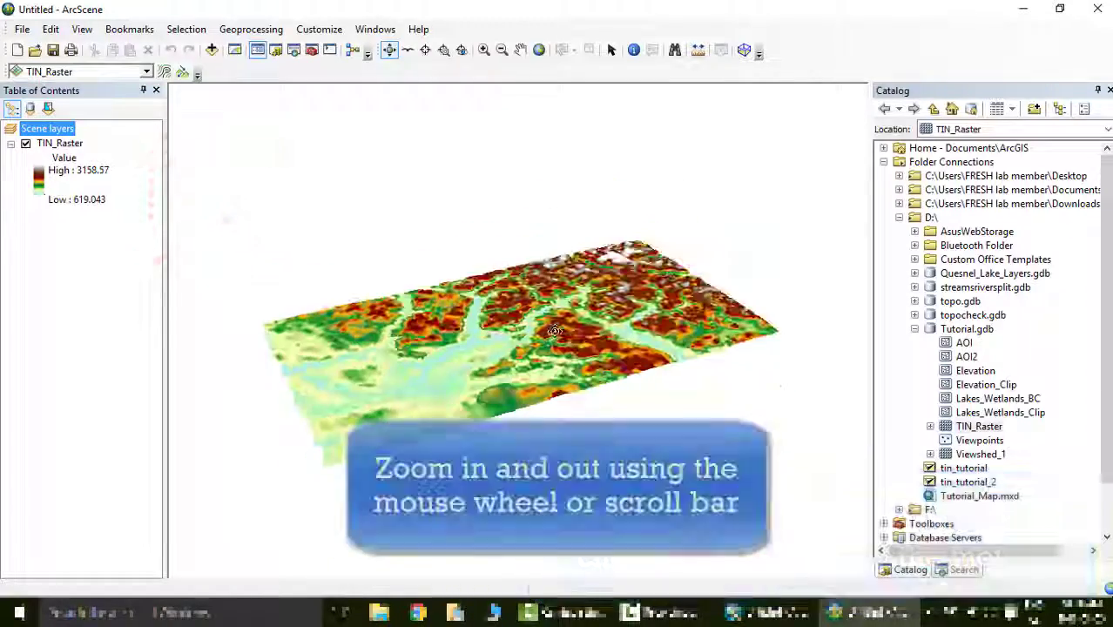
{"action": "scroll", "coordinate": [555, 331], "scroll_direction": "up", "scroll_amount": 6}
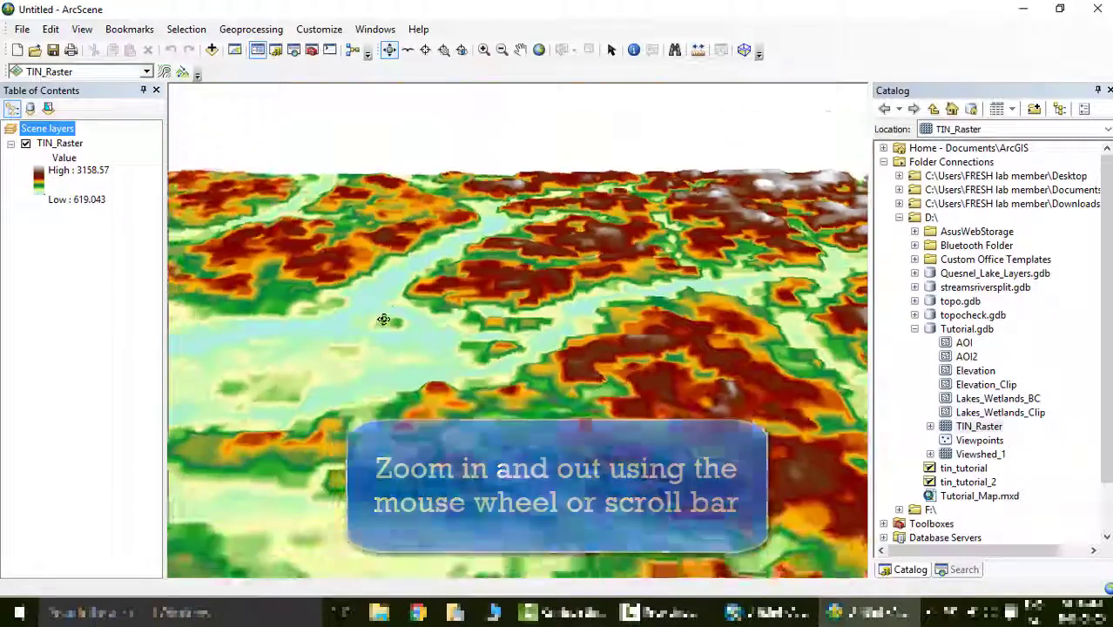
{"action": "left_click_drag", "start_coordinate": [383, 319], "coordinate": [436, 314]}
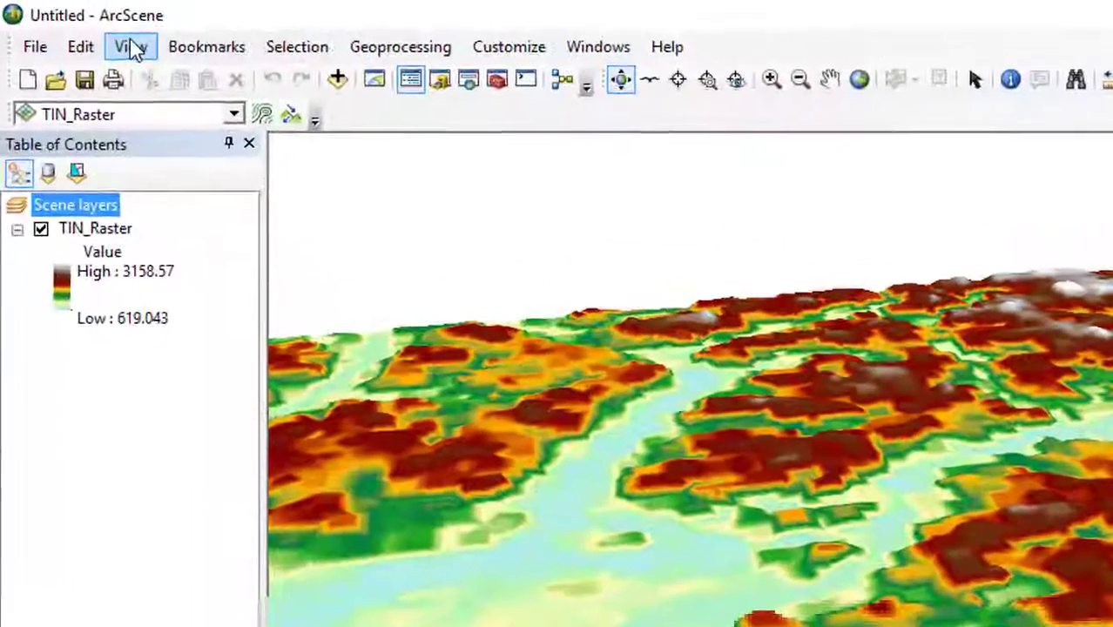
Step: Turn on the north Directional Arrow in View Settings and re-orient the terrain view
{"action": "left_click", "coordinate": [81, 29]}
{"action": "left_click", "coordinate": [148, 76]}
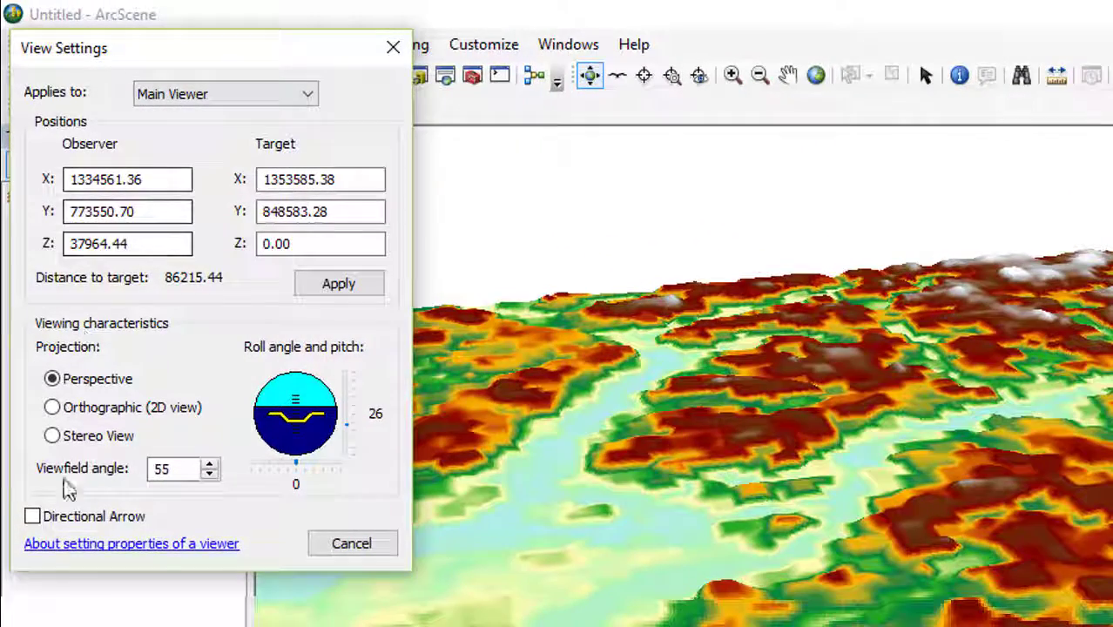
{"action": "left_click", "coordinate": [32, 516]}
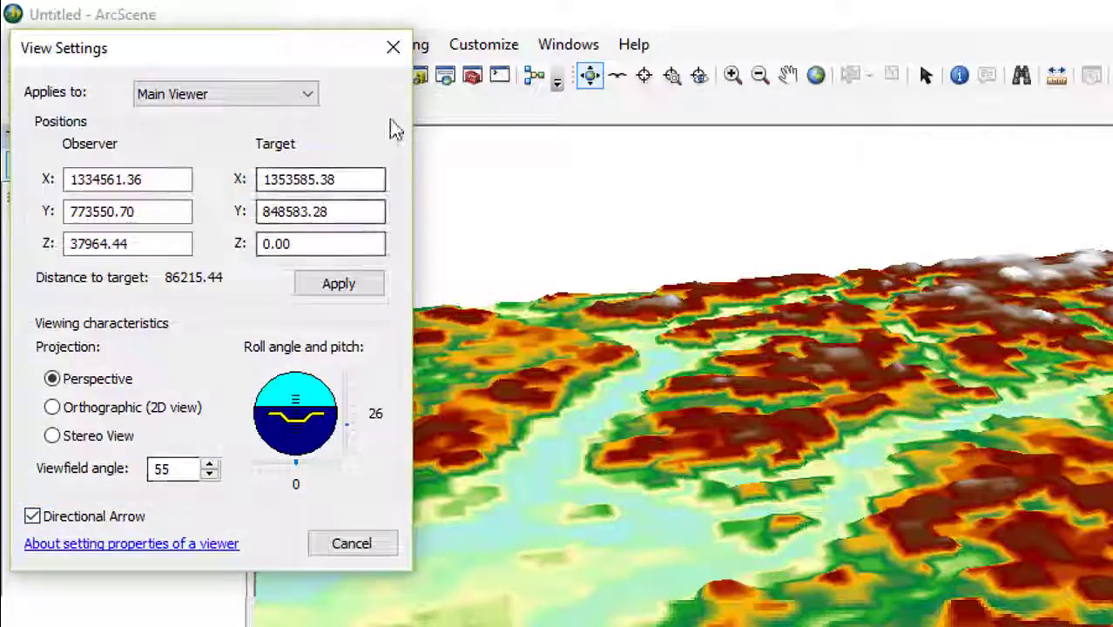
{"action": "left_click", "coordinate": [393, 48]}
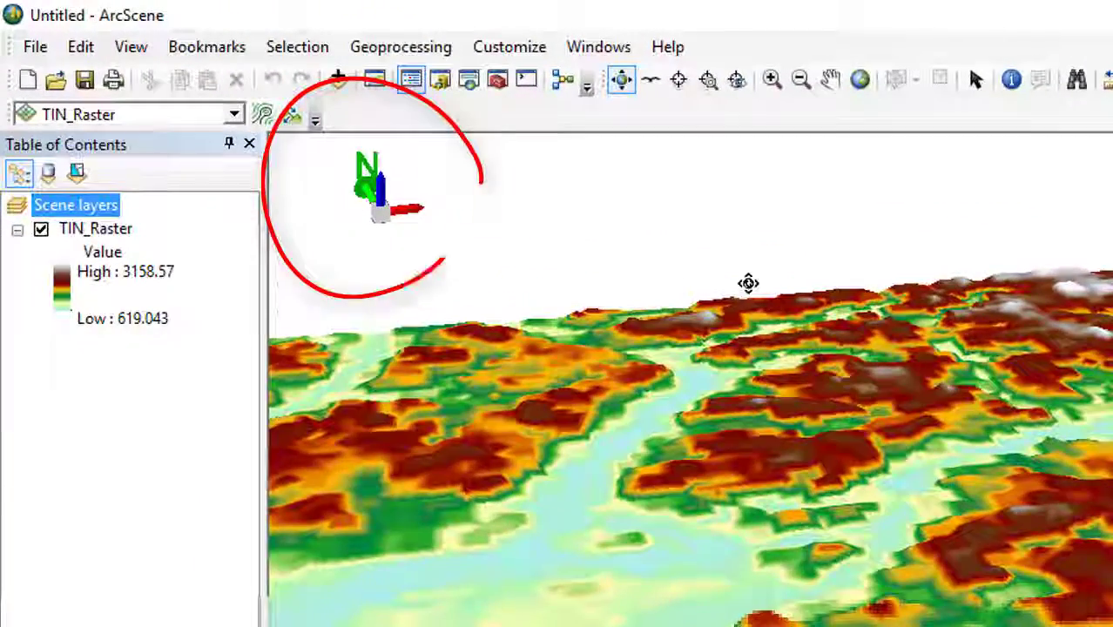
{"action": "left_click_drag", "start_coordinate": [749, 282], "coordinate": [735, 333]}
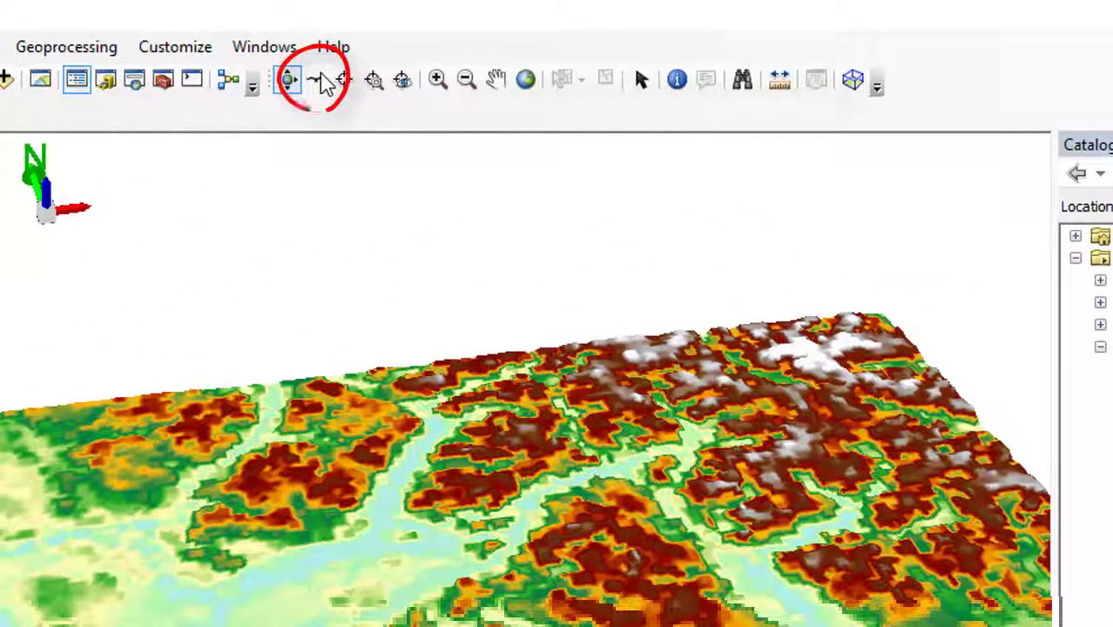
Step: Fly forward over the terrain, then zoom in close on a target point
{"action": "left_click", "coordinate": [320, 80]}
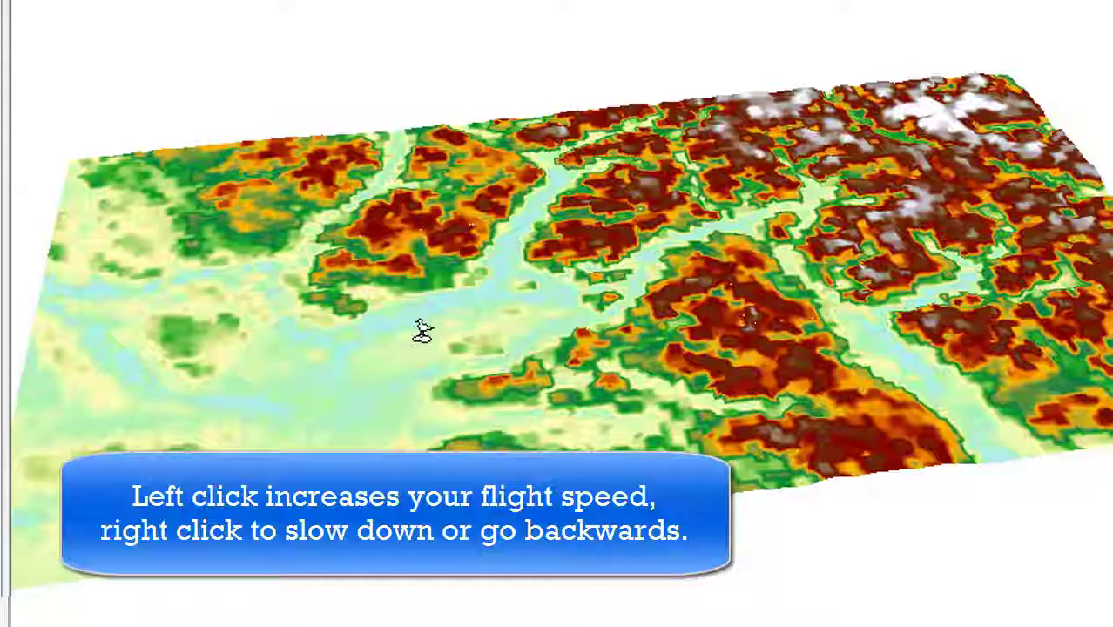
{"action": "left_click", "coordinate": [422, 329]}
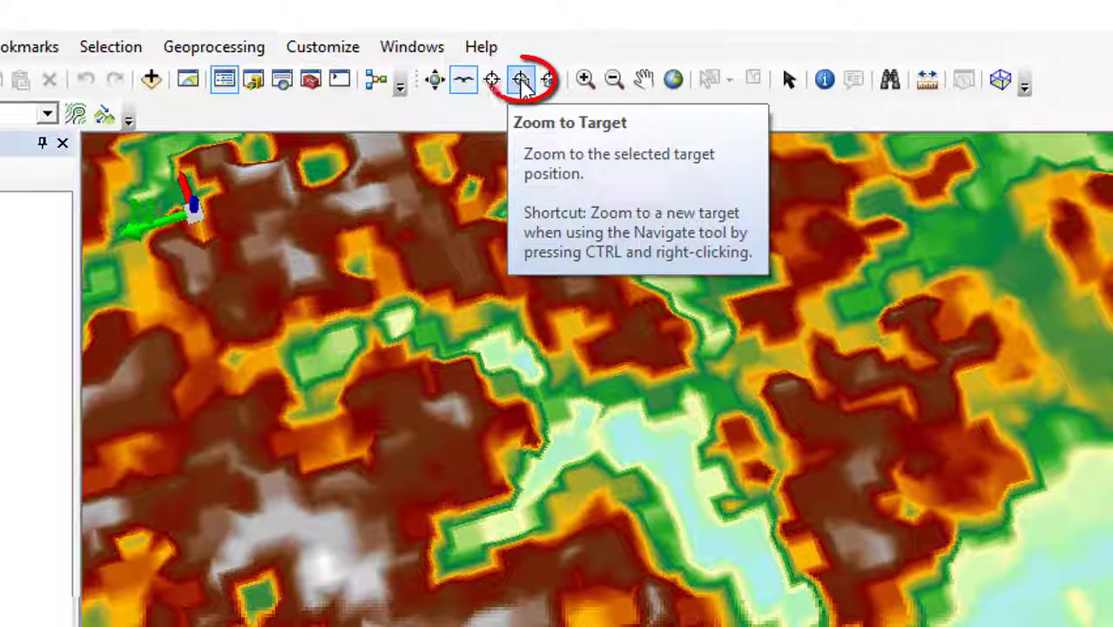
{"action": "left_click", "coordinate": [520, 79]}
{"action": "left_click", "coordinate": [1004, 293]}
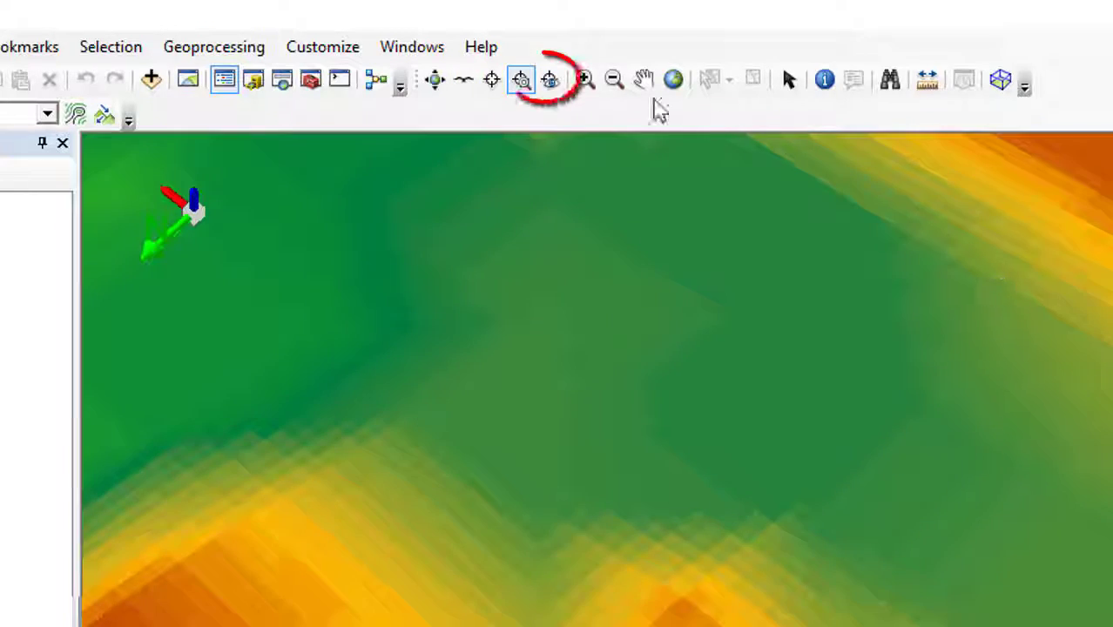
Step: View the terrain from two ground-level observer spots, then return to full extent
{"action": "left_click", "coordinate": [551, 79]}
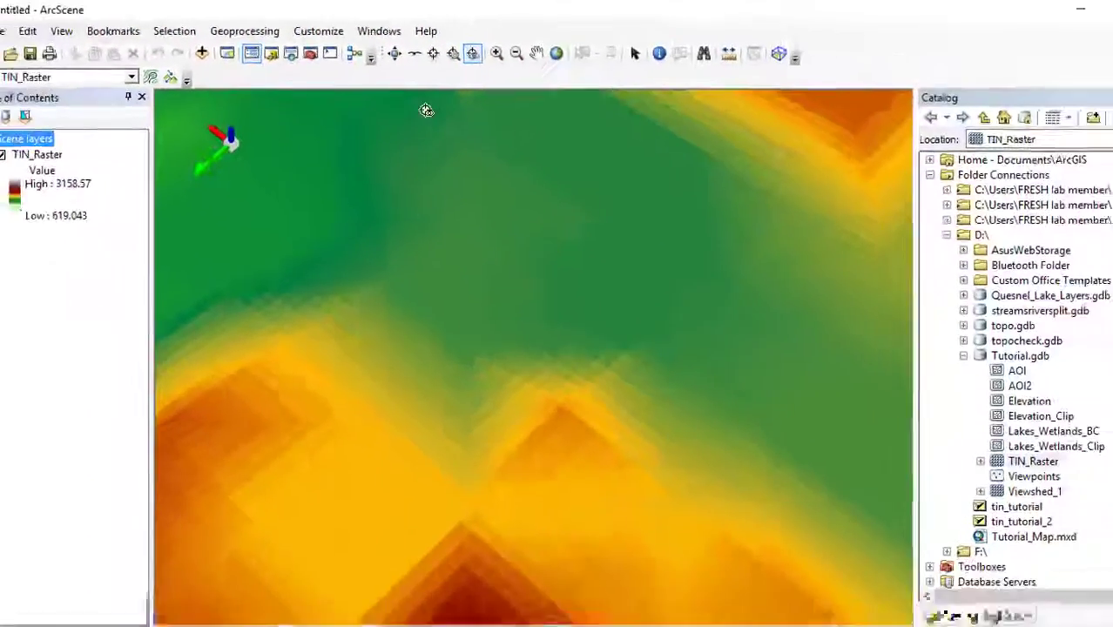
{"action": "left_click", "coordinate": [325, 450]}
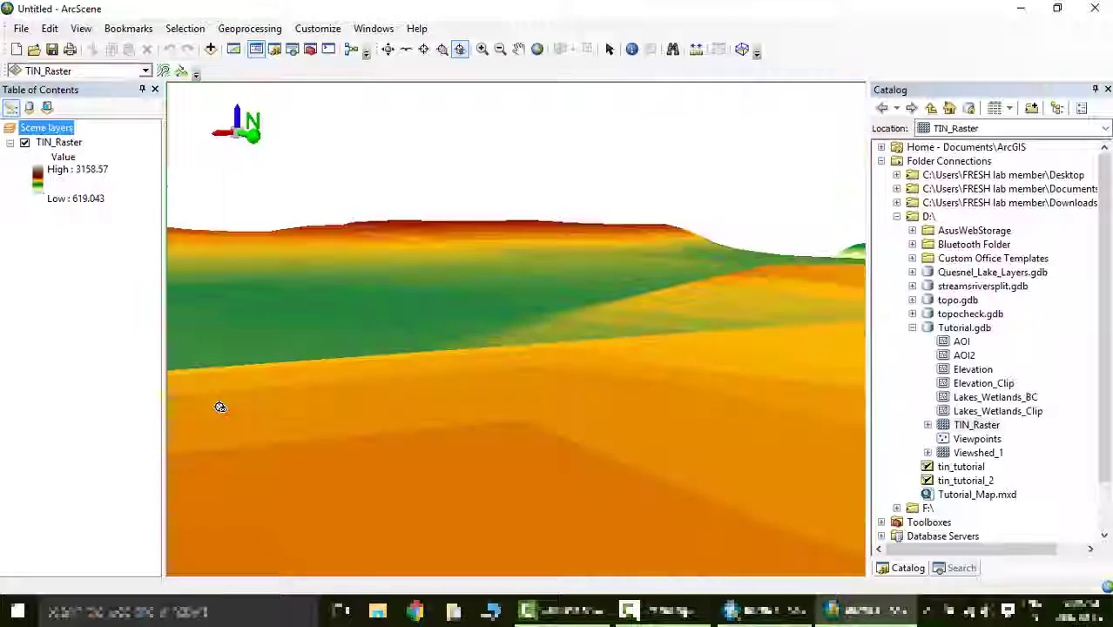
{"action": "left_click", "coordinate": [386, 227]}
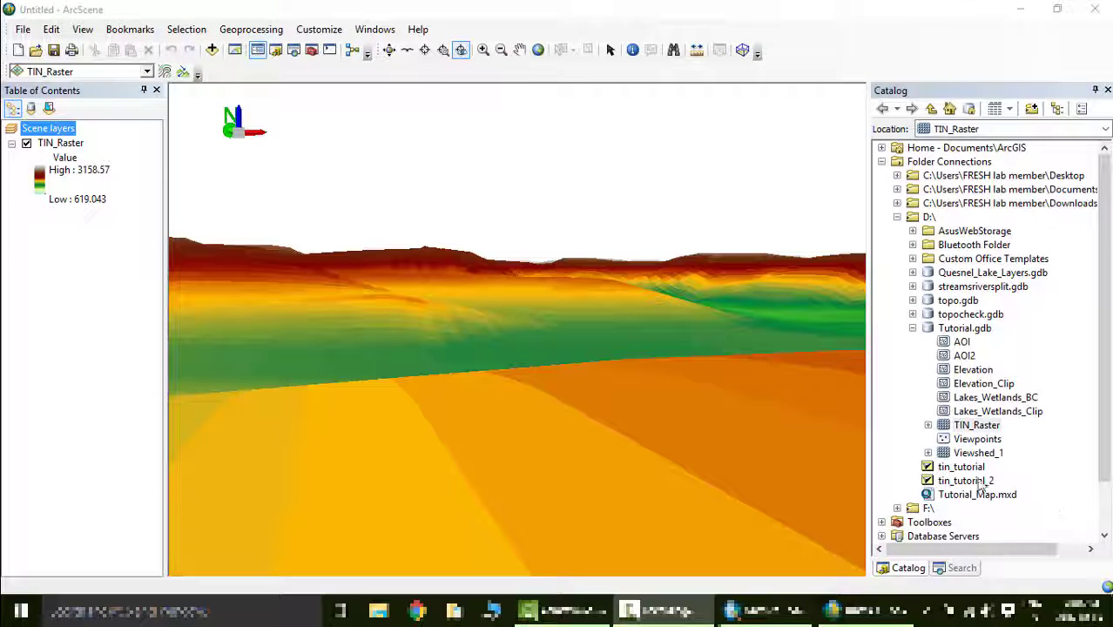
{"action": "left_click", "coordinate": [538, 50]}
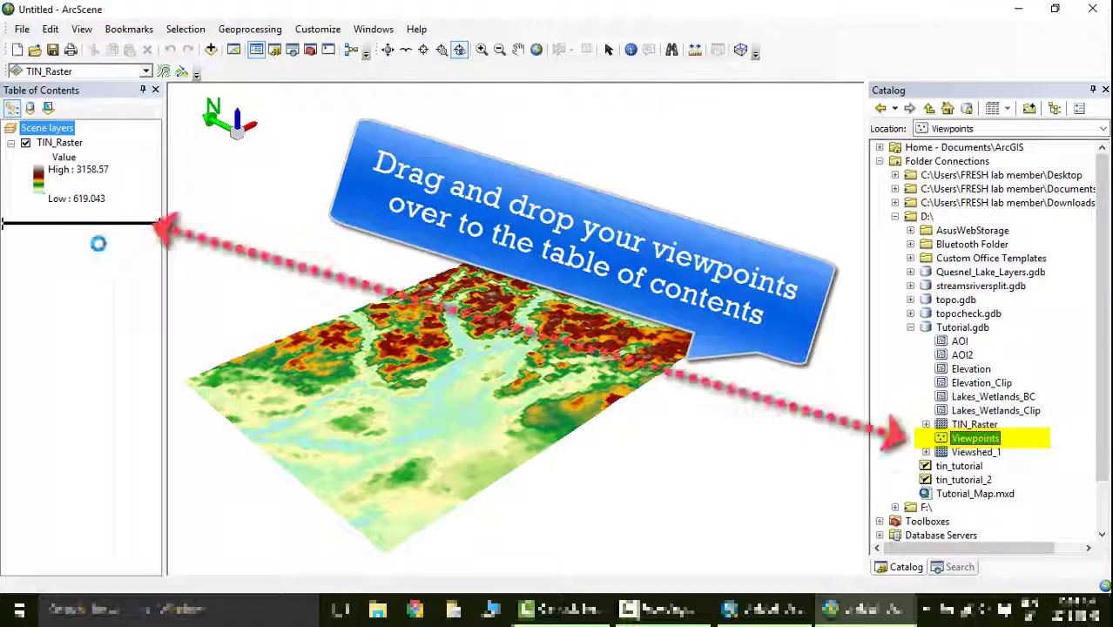
Step: Add Viewpoints floating on the TIN_Raster surface and place it above TIN_Raster
{"action": "left_click_drag", "start_coordinate": [99, 243], "coordinate": [99, 243]}
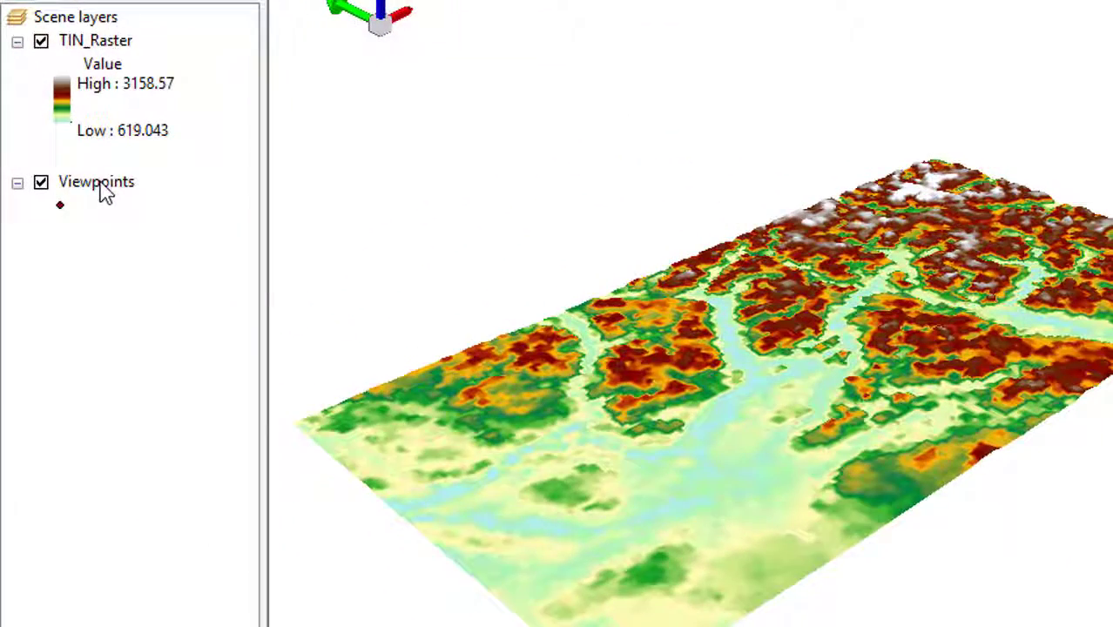
{"action": "right_click", "coordinate": [100, 185]}
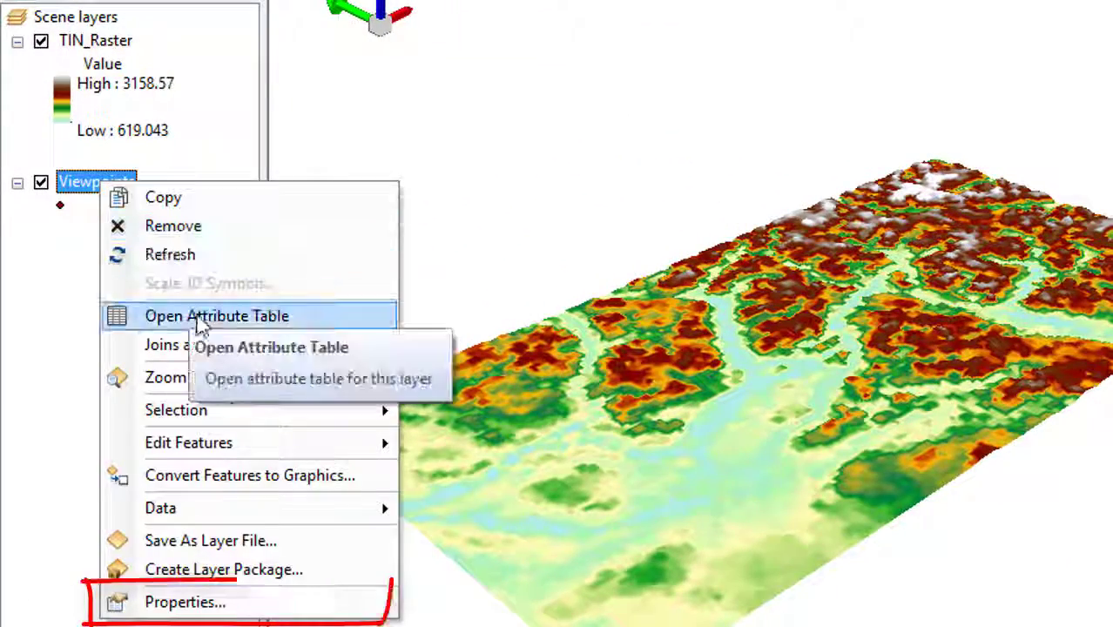
{"action": "left_click", "coordinate": [243, 610]}
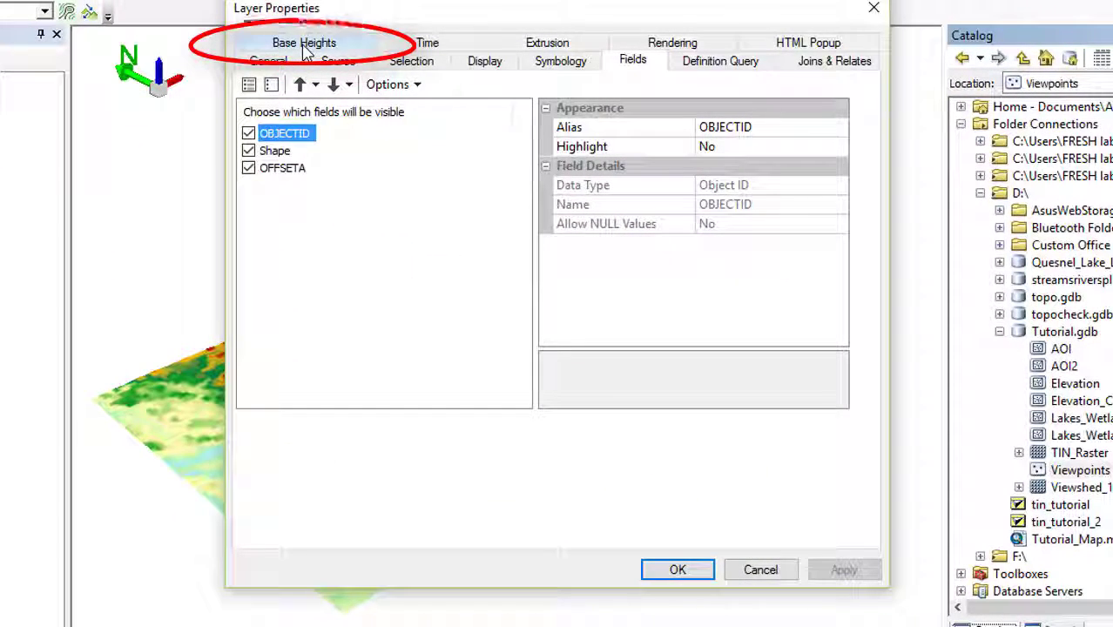
{"action": "left_click", "coordinate": [304, 46]}
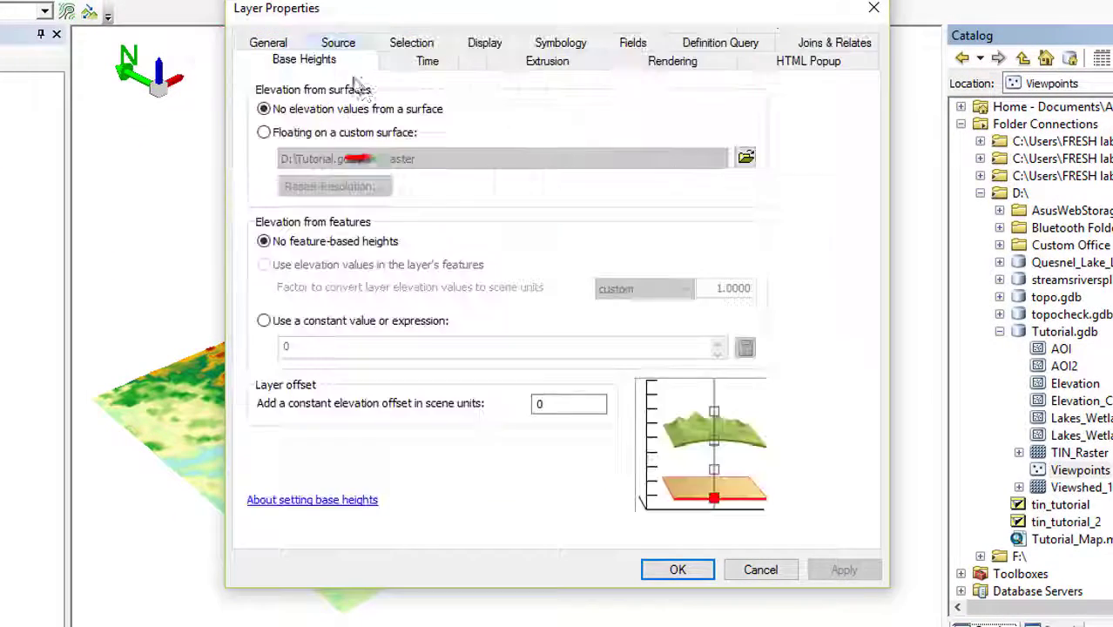
{"action": "left_click", "coordinate": [368, 135]}
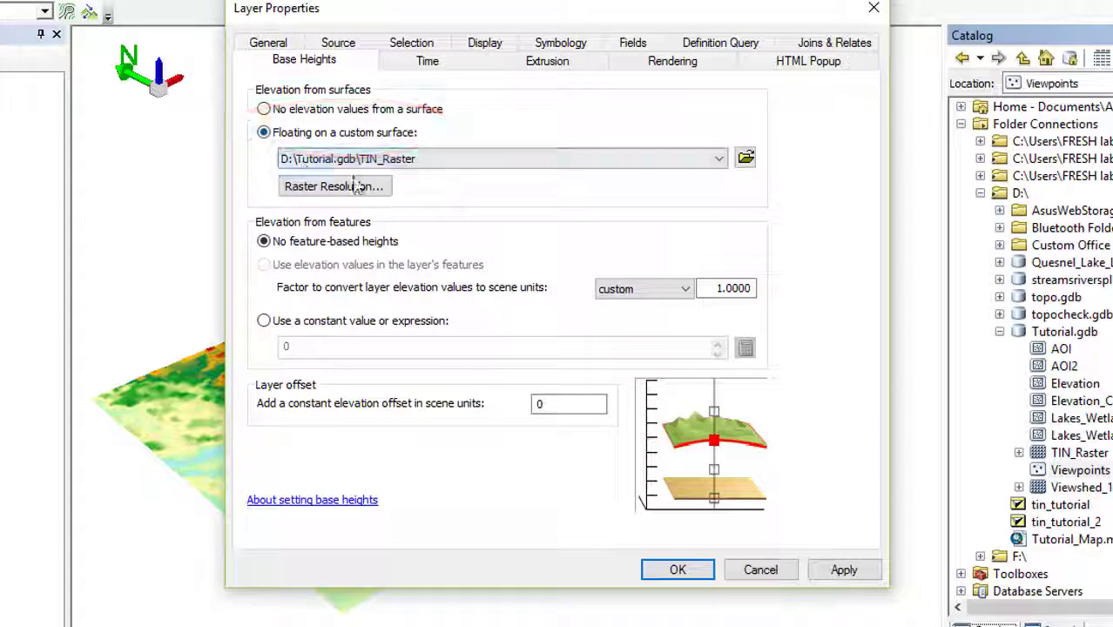
{"action": "left_click", "coordinate": [677, 571]}
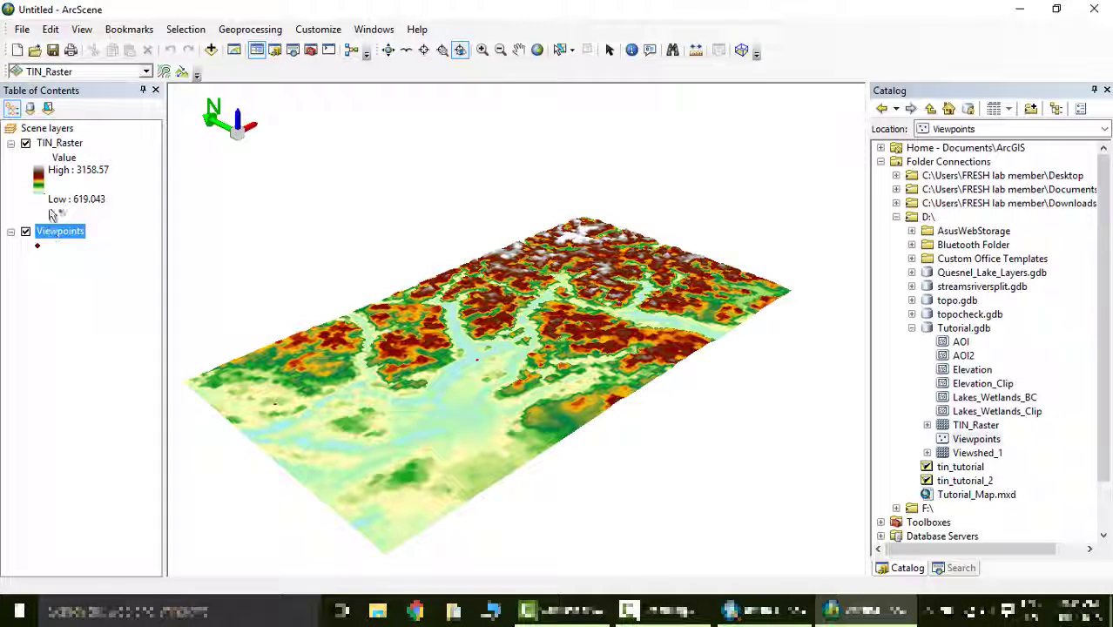
{"action": "left_click_drag", "start_coordinate": [49, 215], "coordinate": [54, 133]}
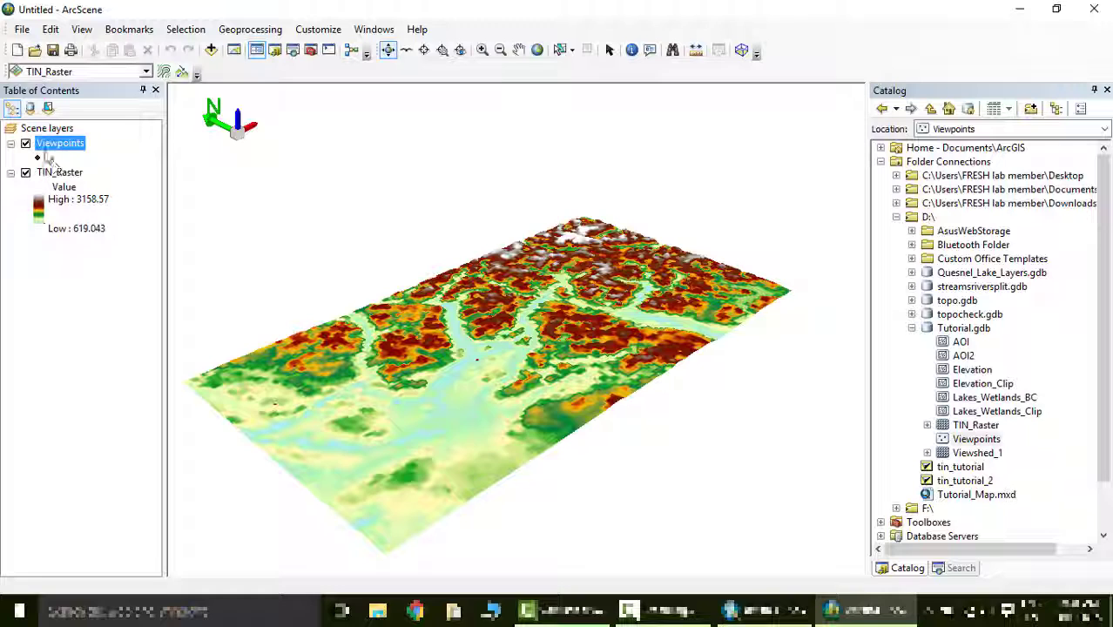
Step: Give the Viewpoints point symbol a mint green colour and size 8
{"action": "left_click", "coordinate": [39, 157]}
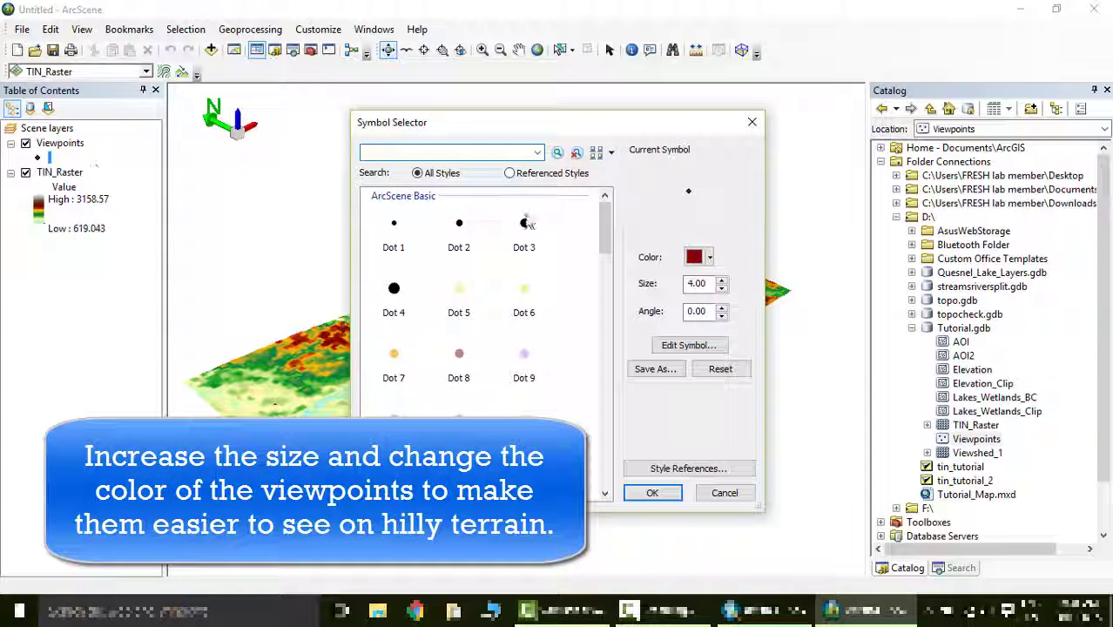
{"action": "left_click", "coordinate": [695, 258]}
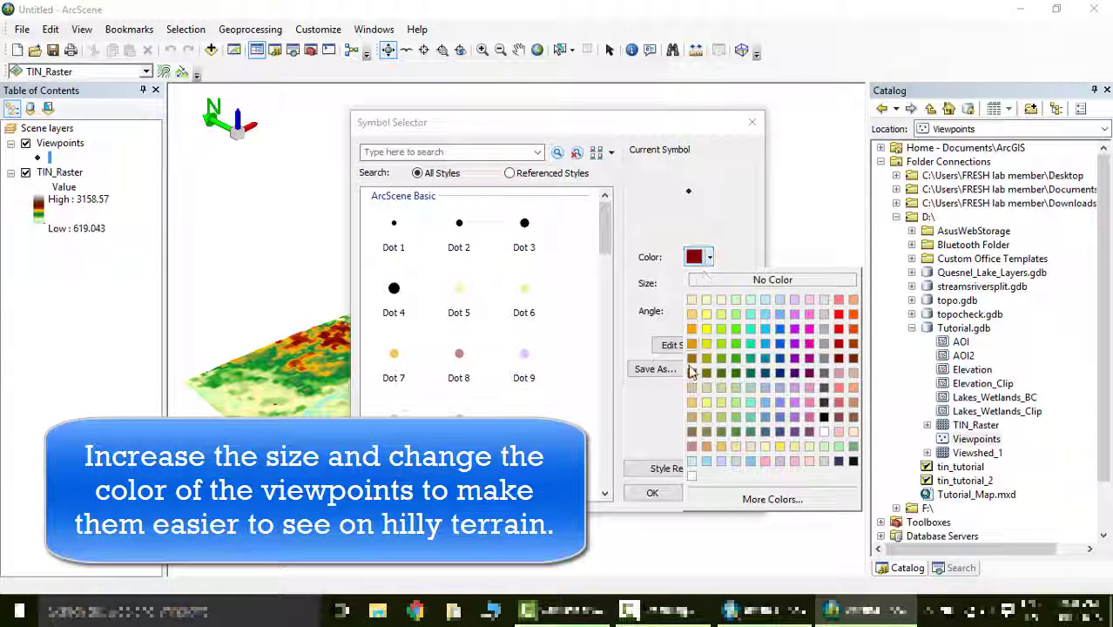
{"action": "left_click", "coordinate": [751, 345]}
{"action": "double_click", "coordinate": [700, 284]}
{"action": "type", "text": "8"}
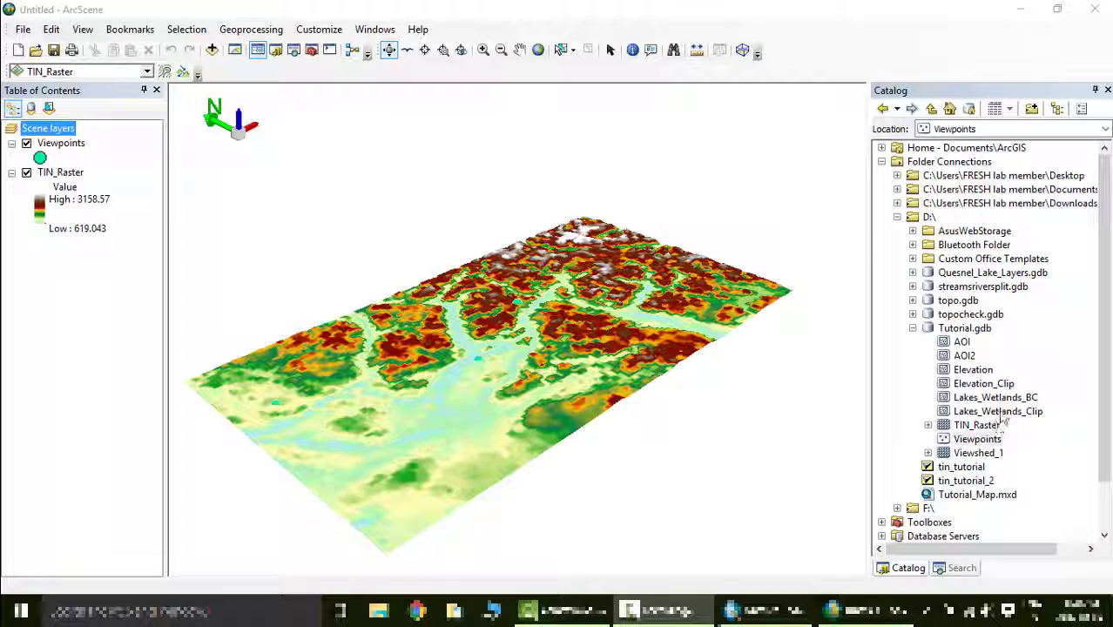
Step: Add Lakes_Wetlands_Clip with base heights floating on the TIN_Raster surface
{"action": "mouse_move", "coordinate": [999, 411]}
{"action": "left_mouse_down"}
{"action": "mouse_move", "coordinate": [819, 460]}
{"action": "mouse_move", "coordinate": [245, 382]}
{"action": "mouse_move", "coordinate": [138, 305]}
{"action": "left_mouse_up"}
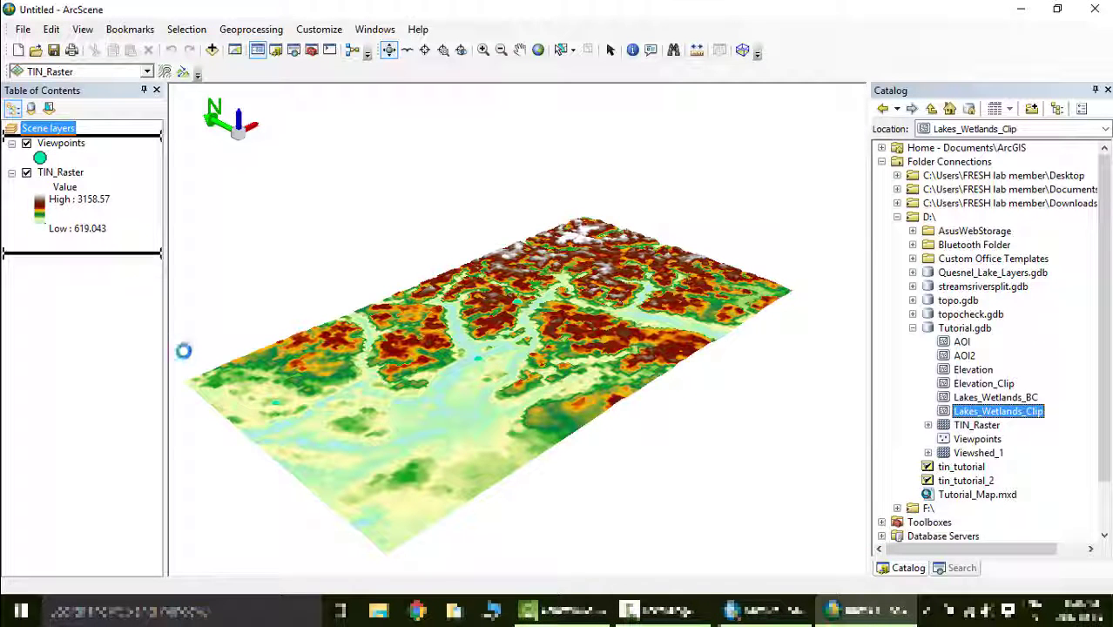
{"action": "right_click", "coordinate": [87, 260]}
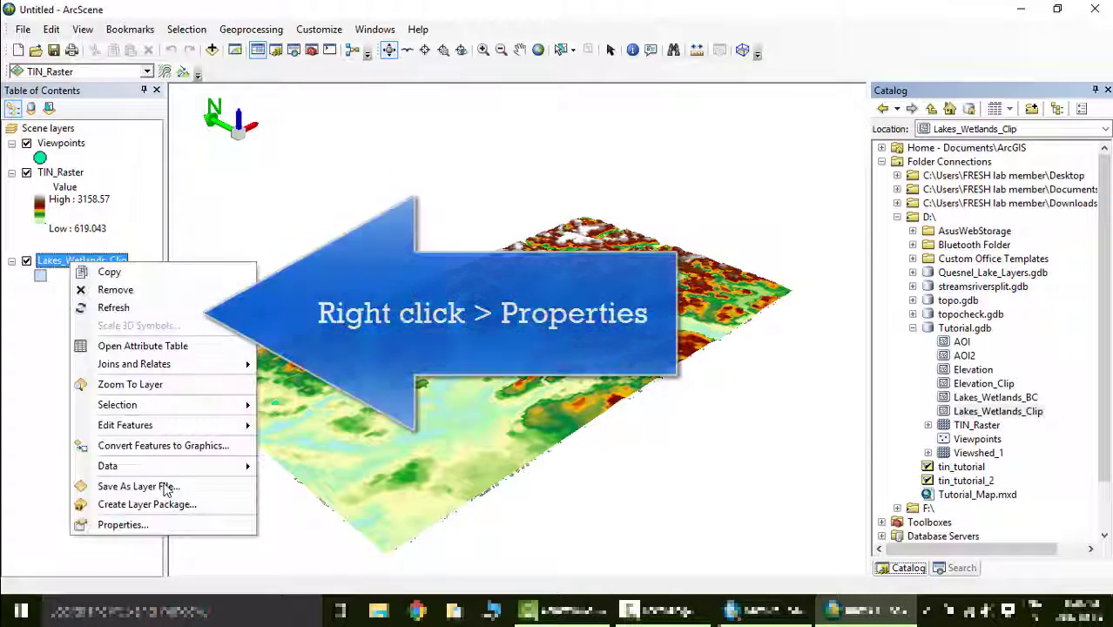
{"action": "left_click", "coordinate": [122, 521]}
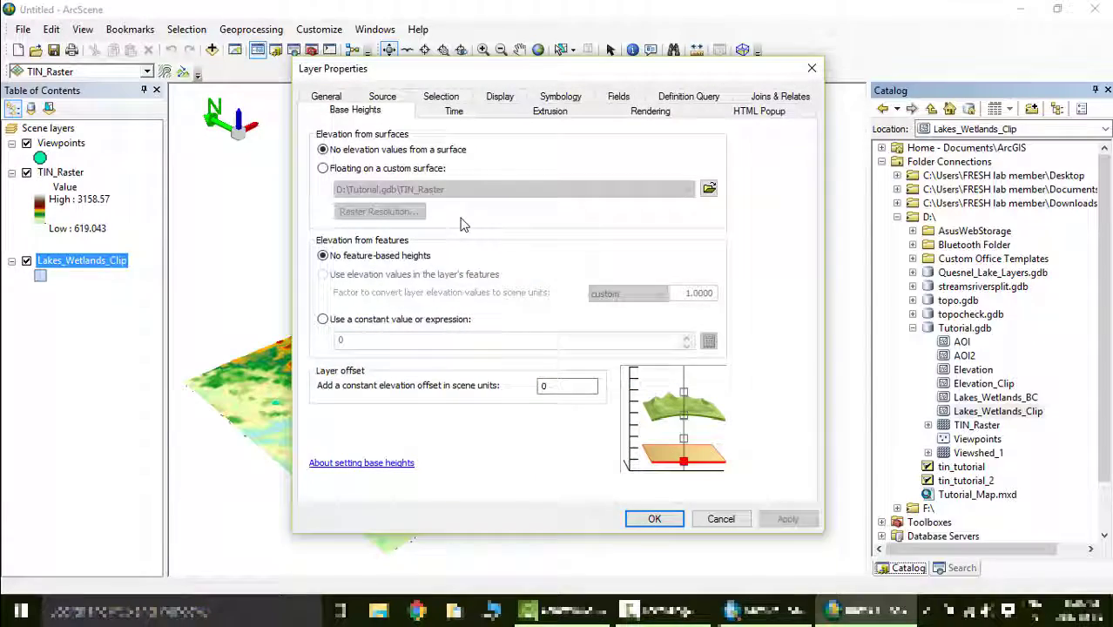
{"action": "left_click", "coordinate": [362, 168]}
{"action": "left_click", "coordinate": [654, 518]}
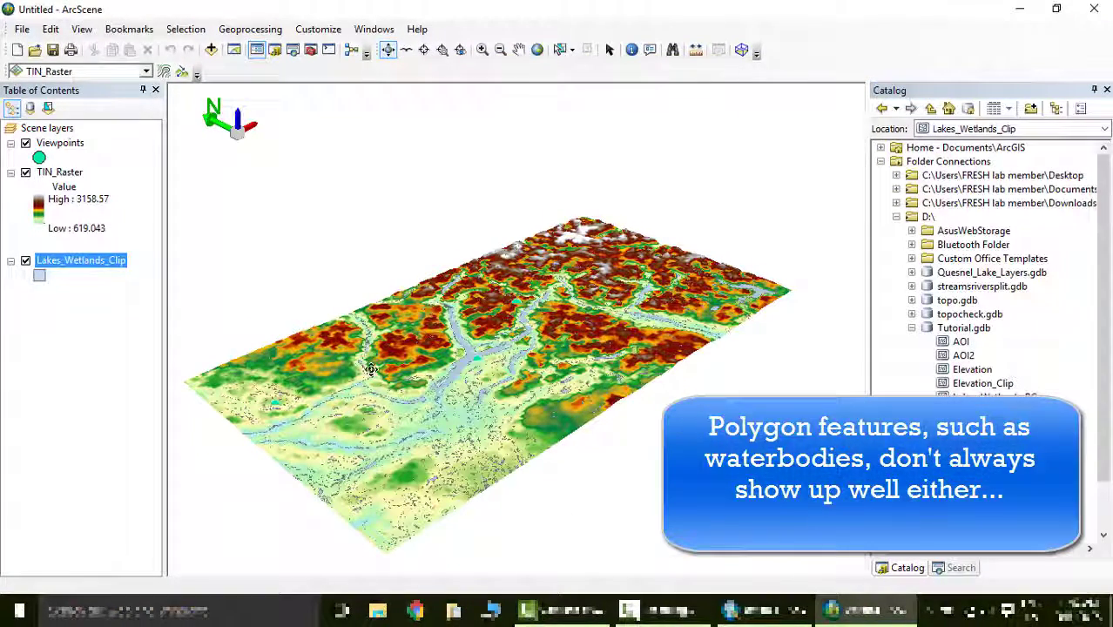
Step: Turn on Extrude features for Lakes_Wetlands_Clip on the Extrusion tab
{"action": "right_click", "coordinate": [96, 265]}
{"action": "left_click", "coordinate": [144, 521]}
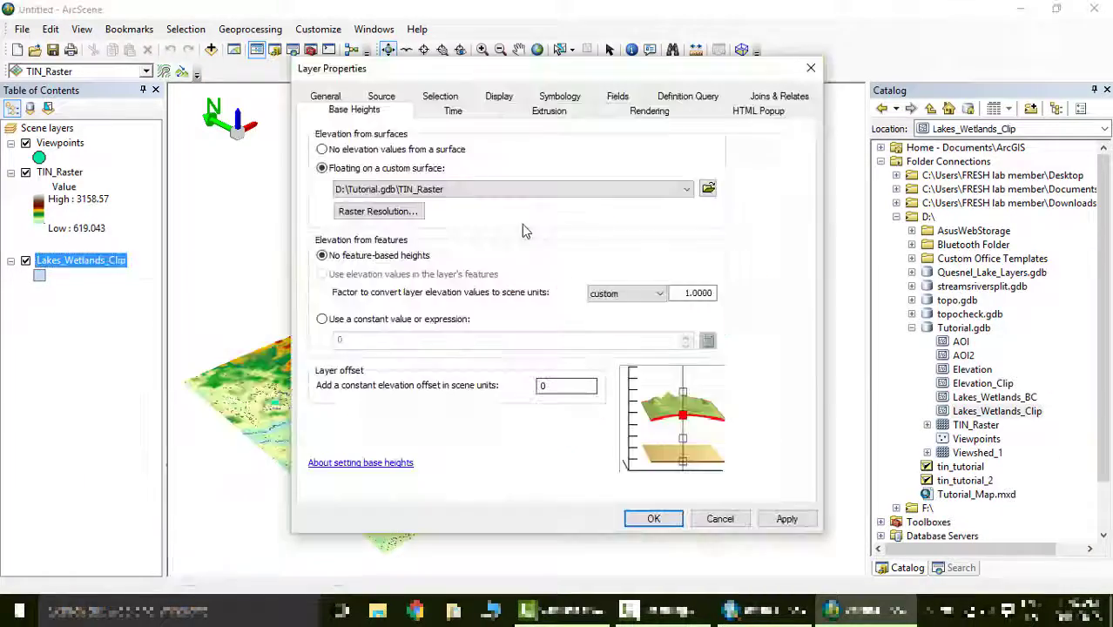
{"action": "left_click", "coordinate": [560, 116]}
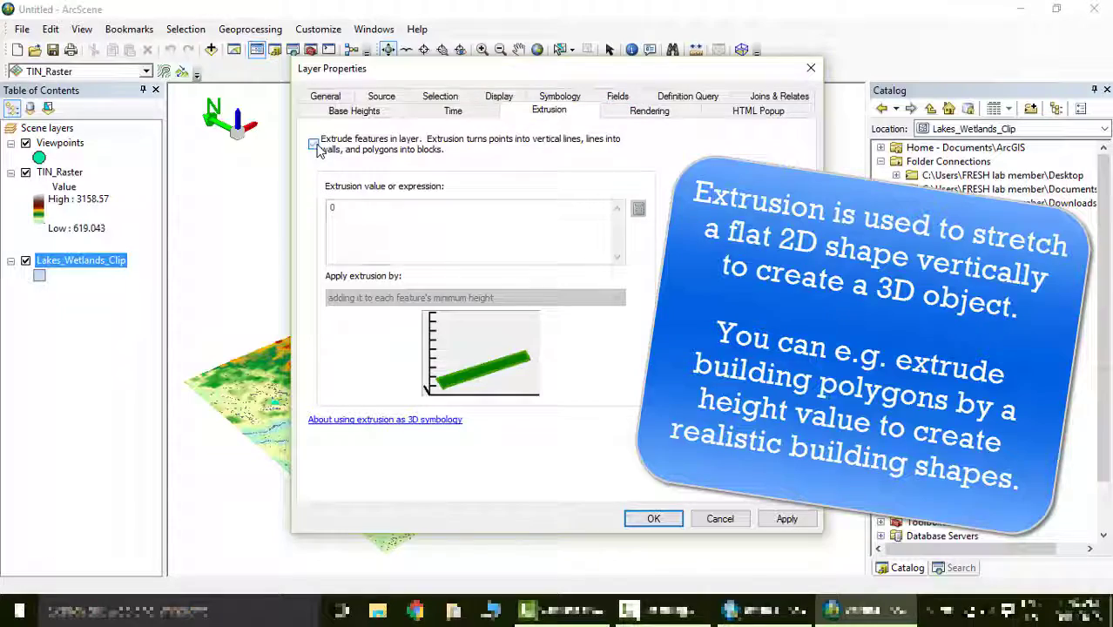
{"action": "left_click", "coordinate": [314, 145]}
{"action": "left_click", "coordinate": [653, 518]}
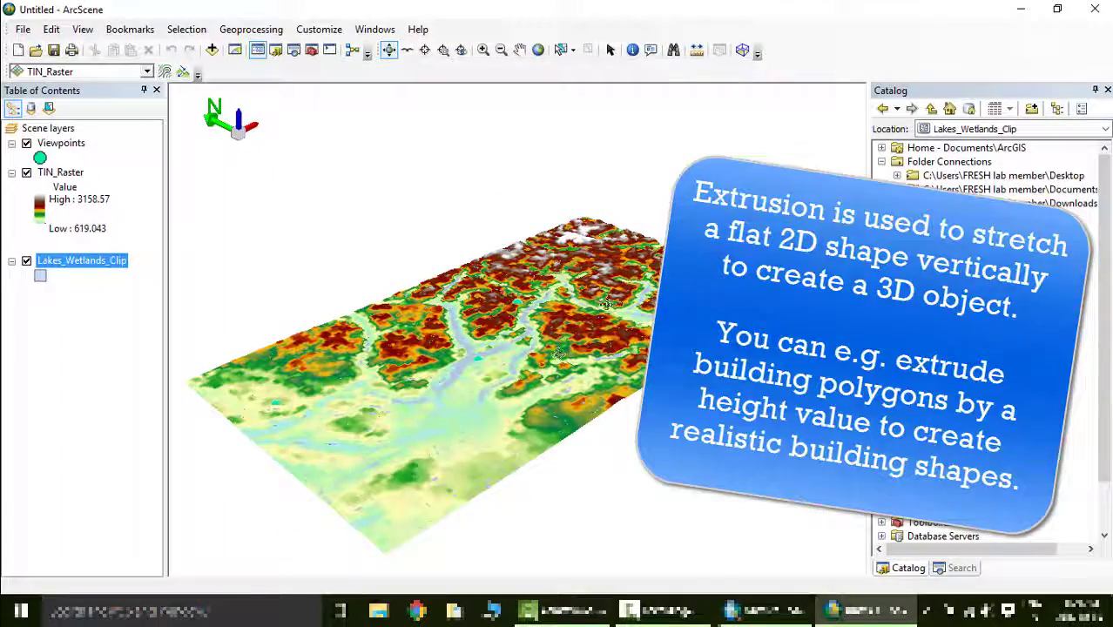
Step: Rotate the 3D scene to a top-down view of the whole terrain
{"action": "left_click_drag", "start_coordinate": [614, 293], "coordinate": [444, 407]}
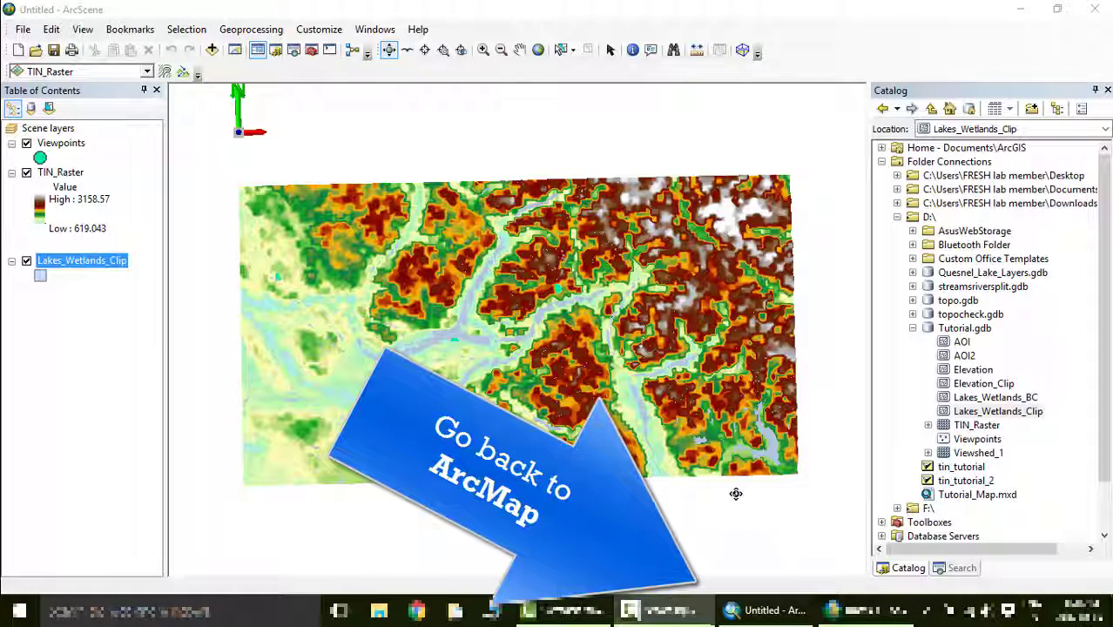
Step: In ArcMap, hide Viewshed_1 and Viewpoints, close the attribute table, and show AOI
{"action": "left_click", "coordinate": [787, 618]}
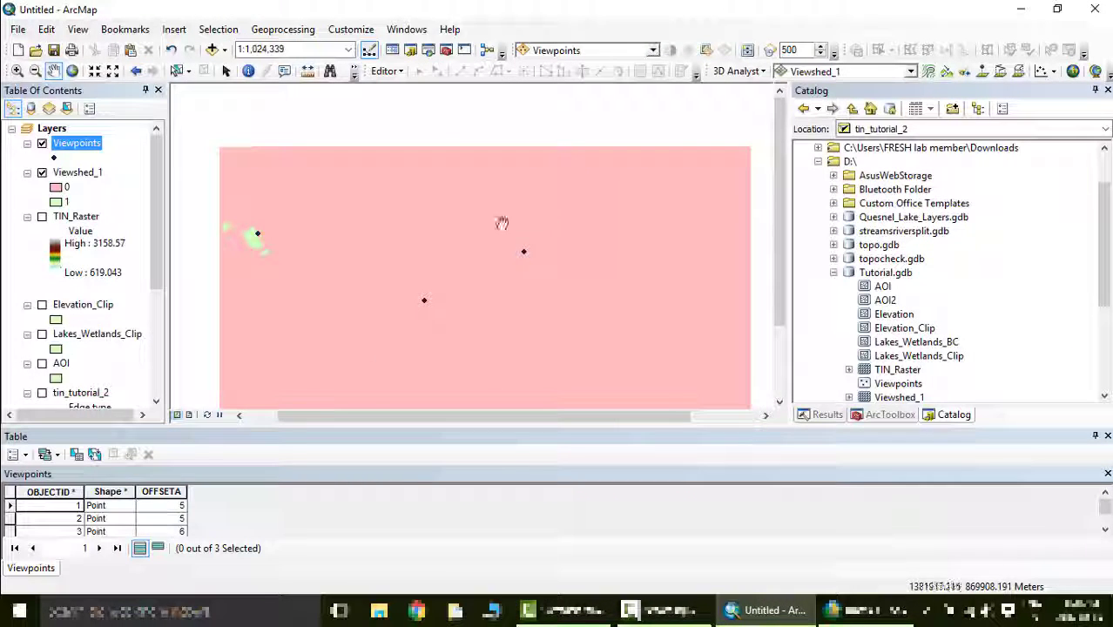
{"action": "left_click", "coordinate": [41, 172]}
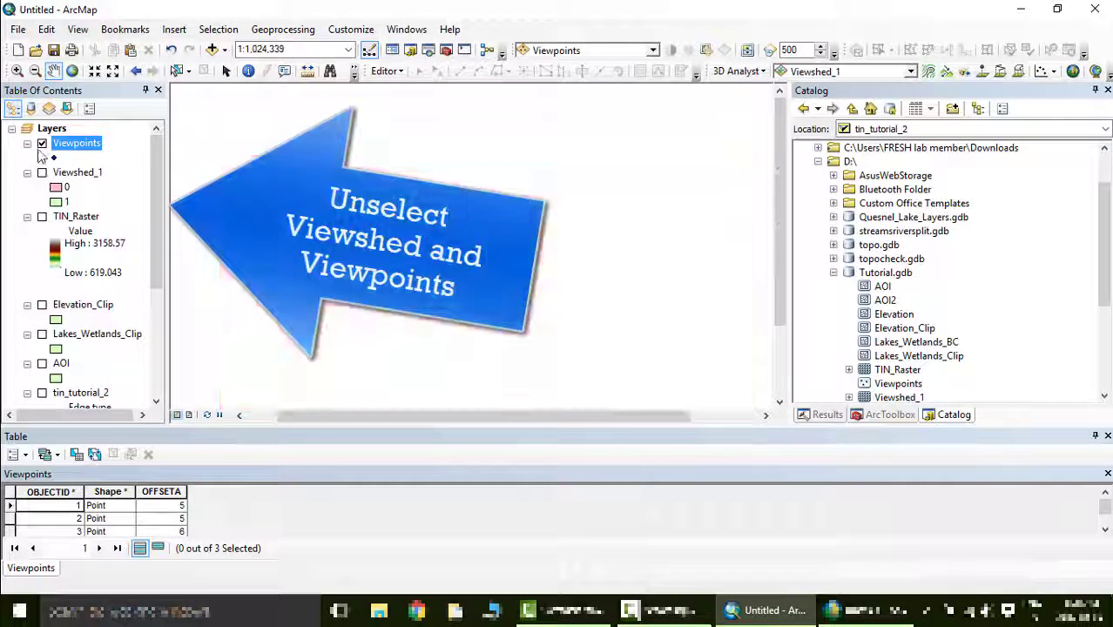
{"action": "left_click", "coordinate": [42, 144]}
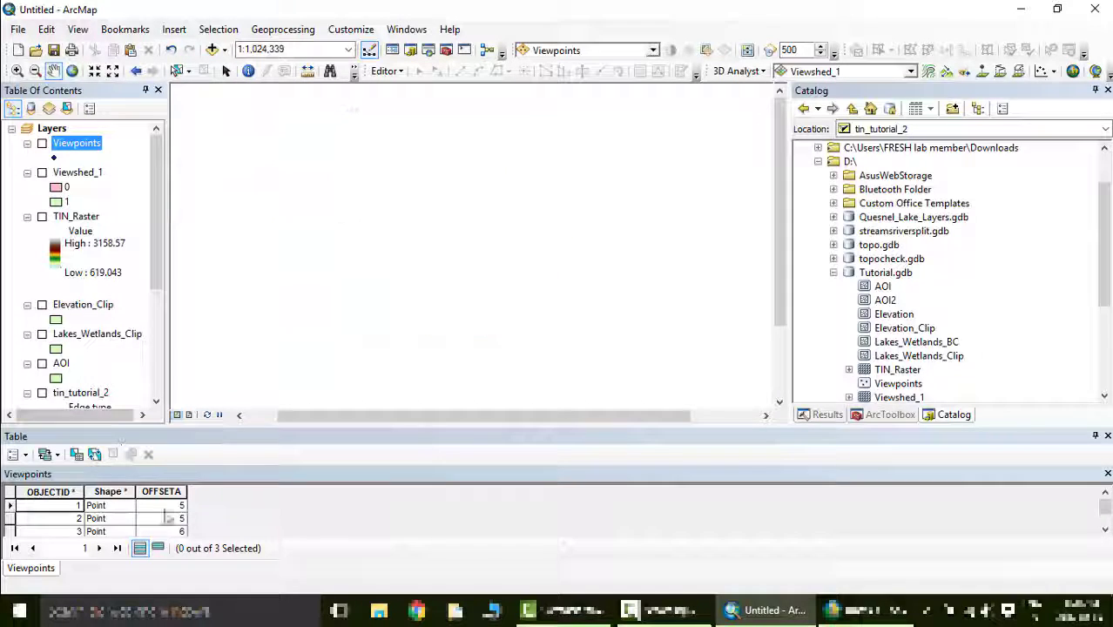
{"action": "left_click", "coordinate": [1106, 435]}
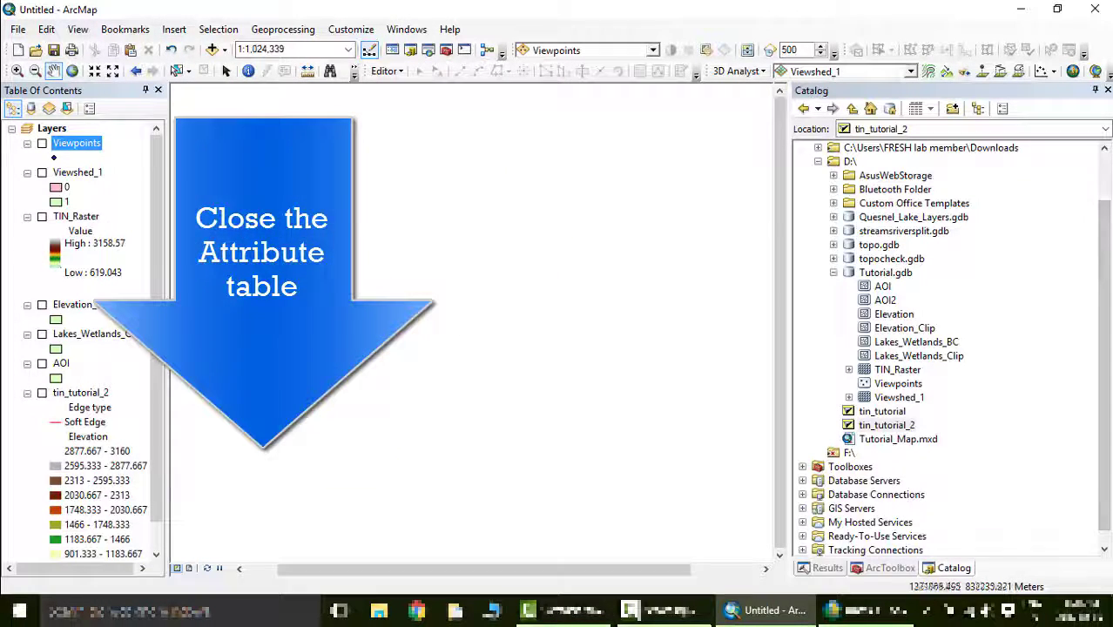
{"action": "left_click", "coordinate": [42, 364]}
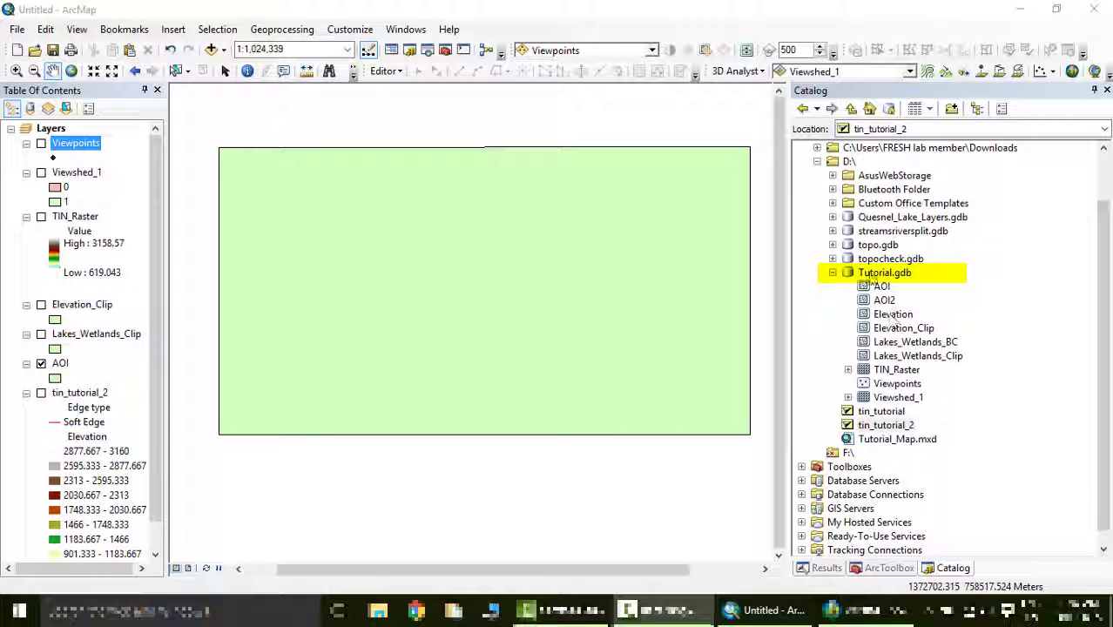
Step: Create a point feature class 'fourCorners' in Tutorial.gdb using NAD_1983_BC_Environment_Albers and default tolerance
{"action": "right_click", "coordinate": [866, 275]}
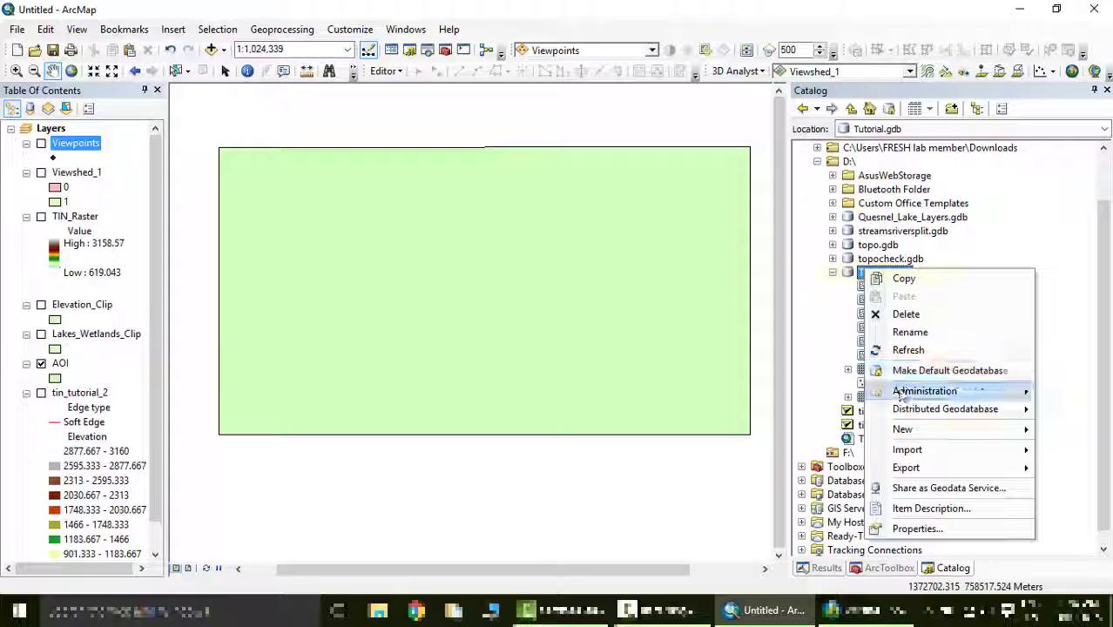
{"action": "mouse_move", "coordinate": [902, 430]}
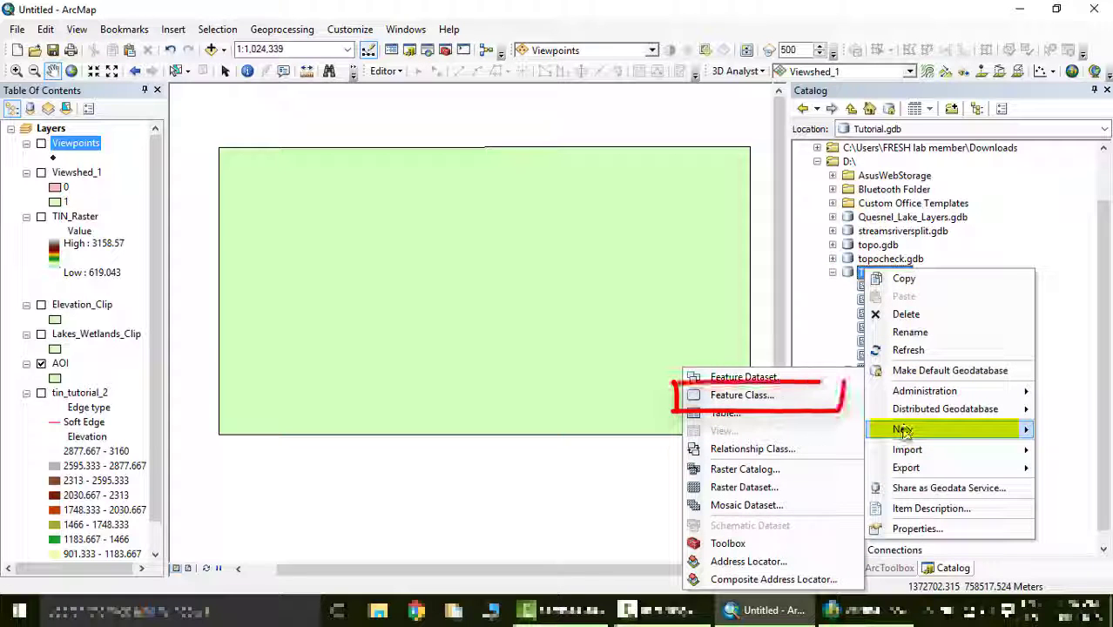
{"action": "left_click", "coordinate": [805, 393]}
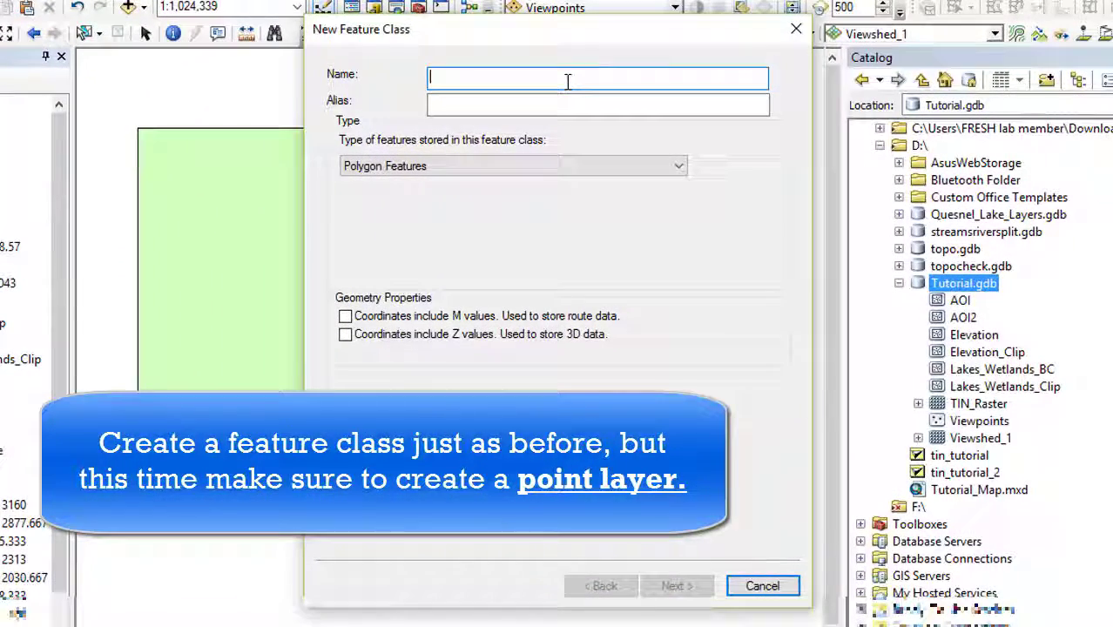
{"action": "type", "text": "fourCom"}
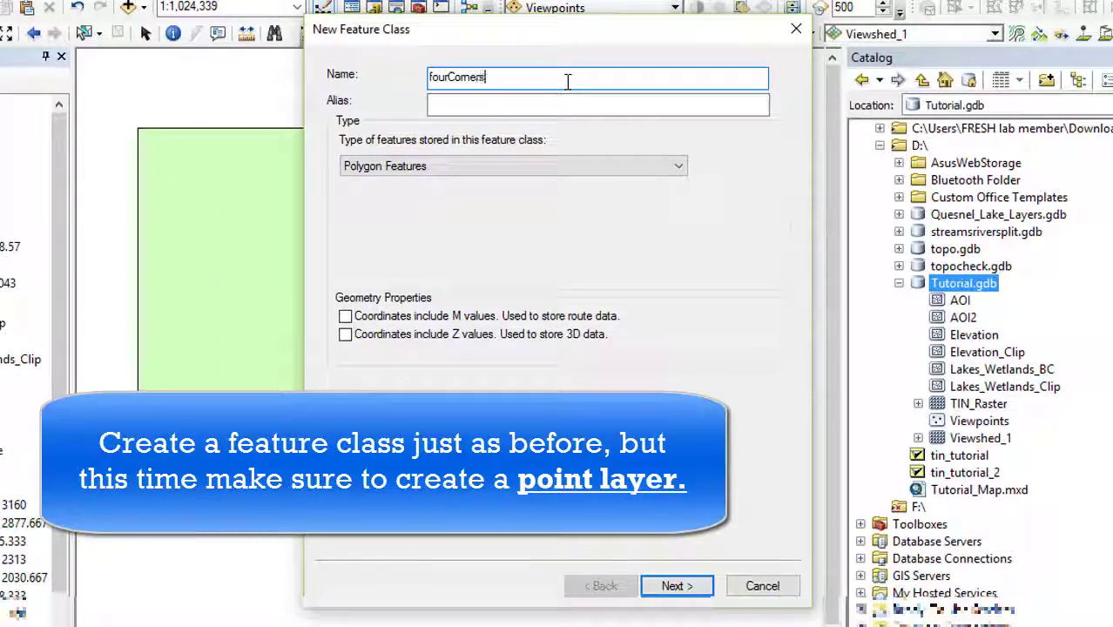
{"action": "left_click", "coordinate": [488, 166]}
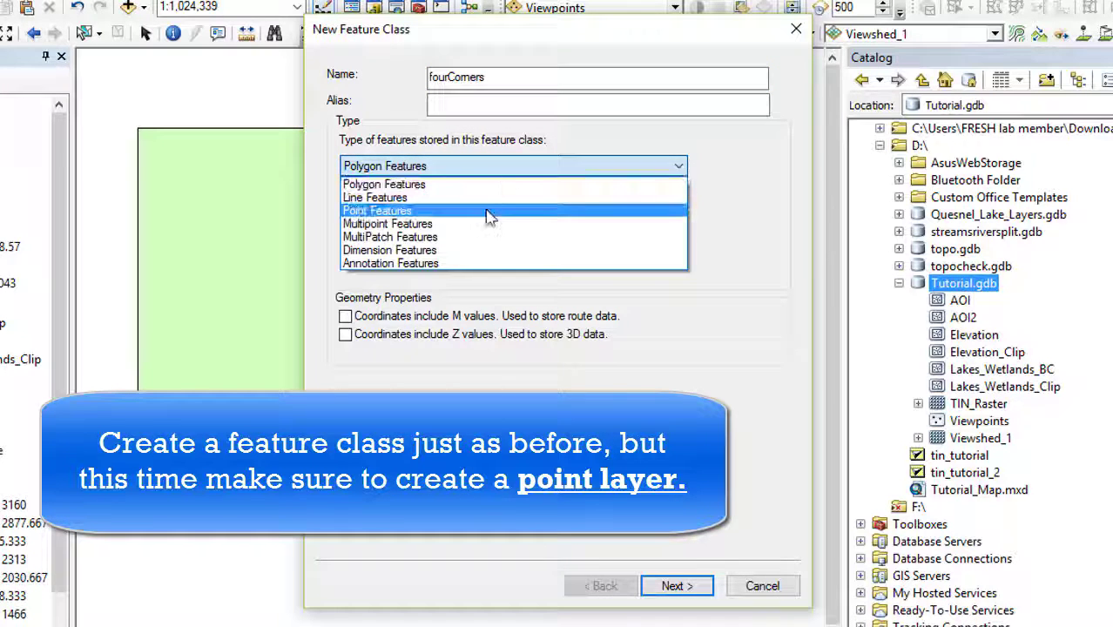
{"action": "left_click", "coordinate": [488, 212]}
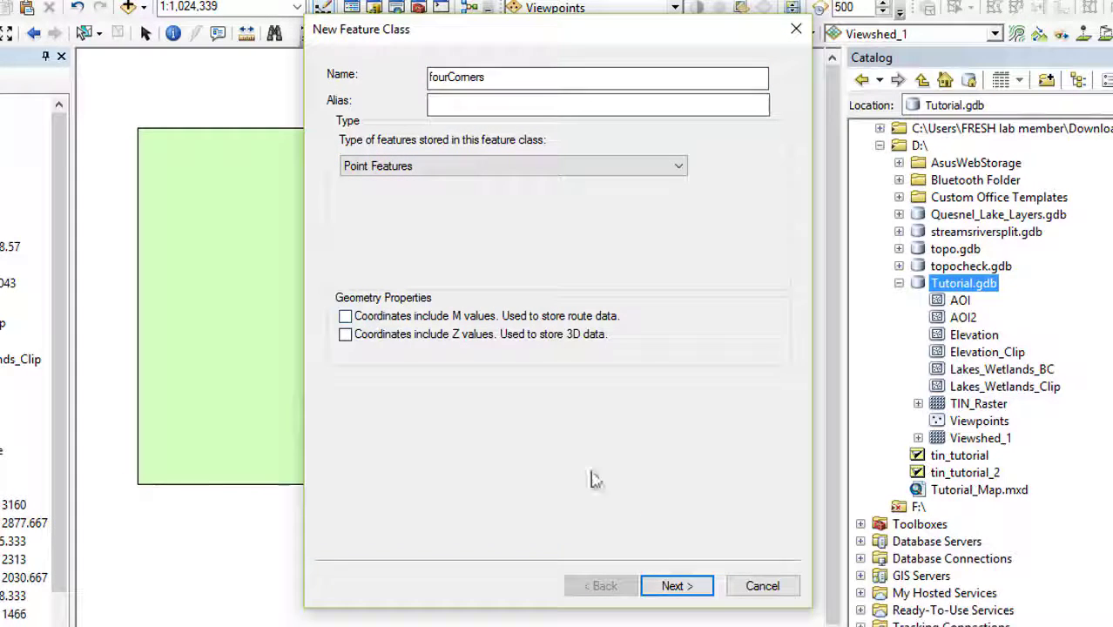
{"action": "left_click", "coordinate": [688, 586]}
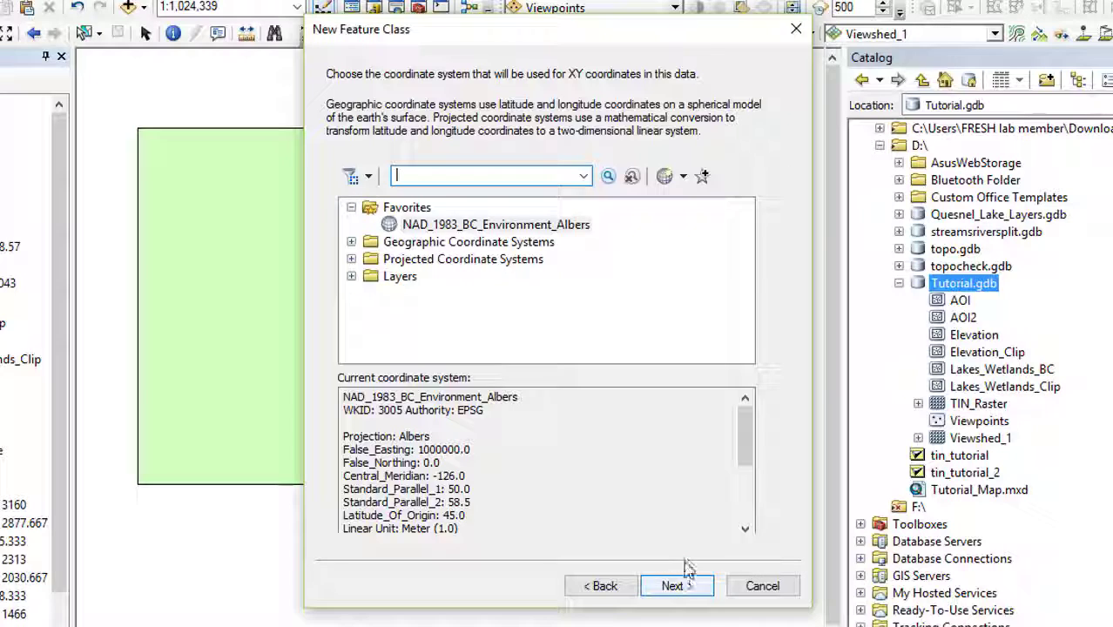
{"action": "left_click", "coordinate": [496, 226]}
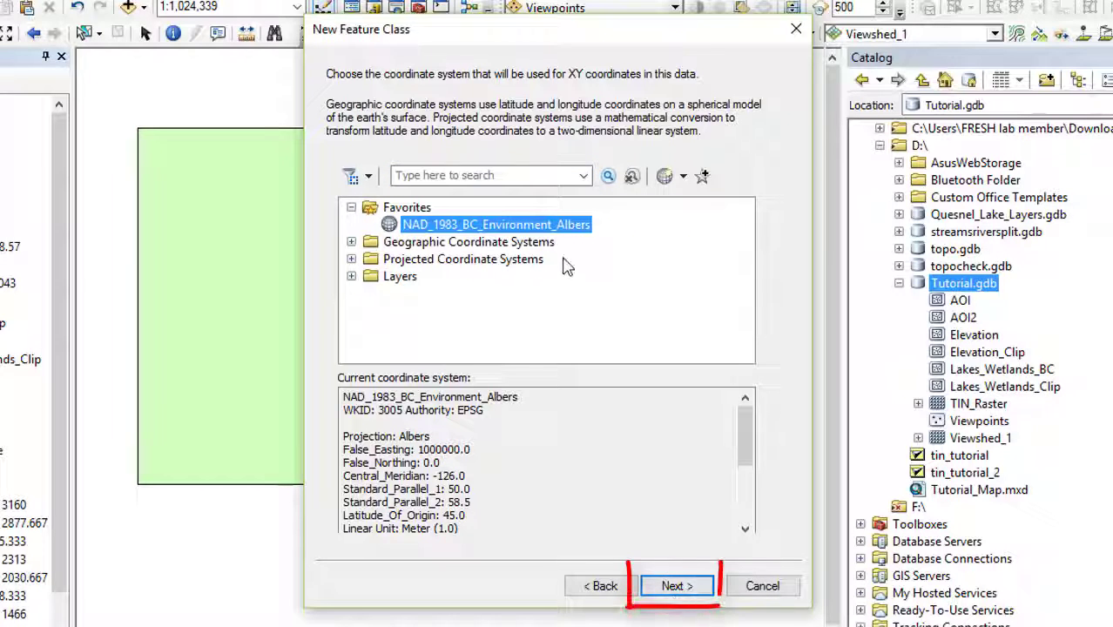
{"action": "left_click", "coordinate": [676, 588]}
{"action": "left_click", "coordinate": [672, 588]}
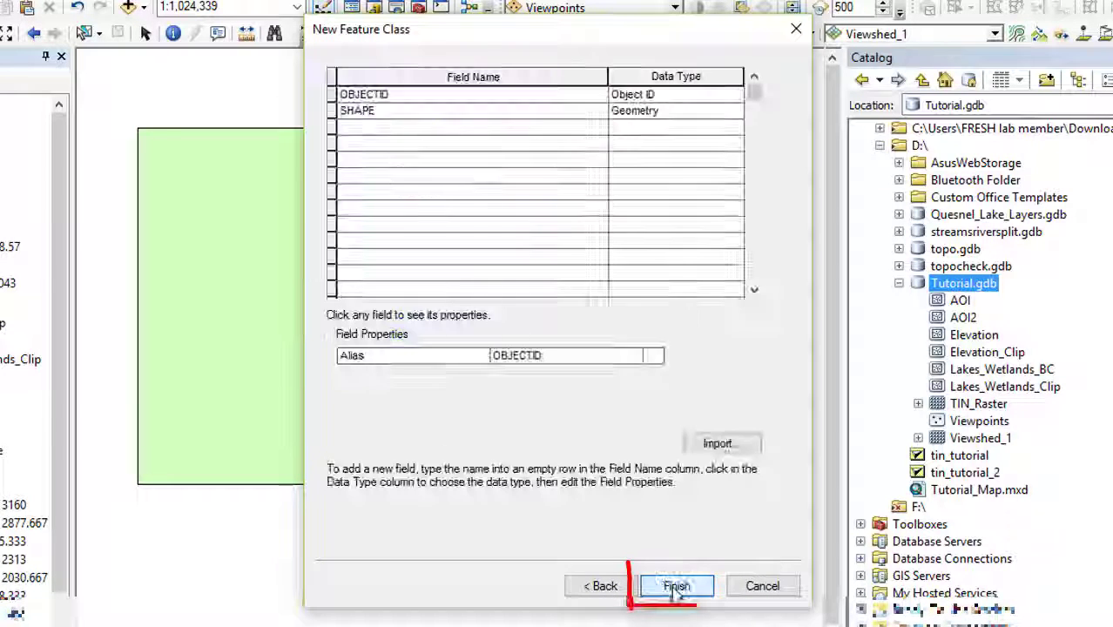
{"action": "left_click", "coordinate": [674, 586]}
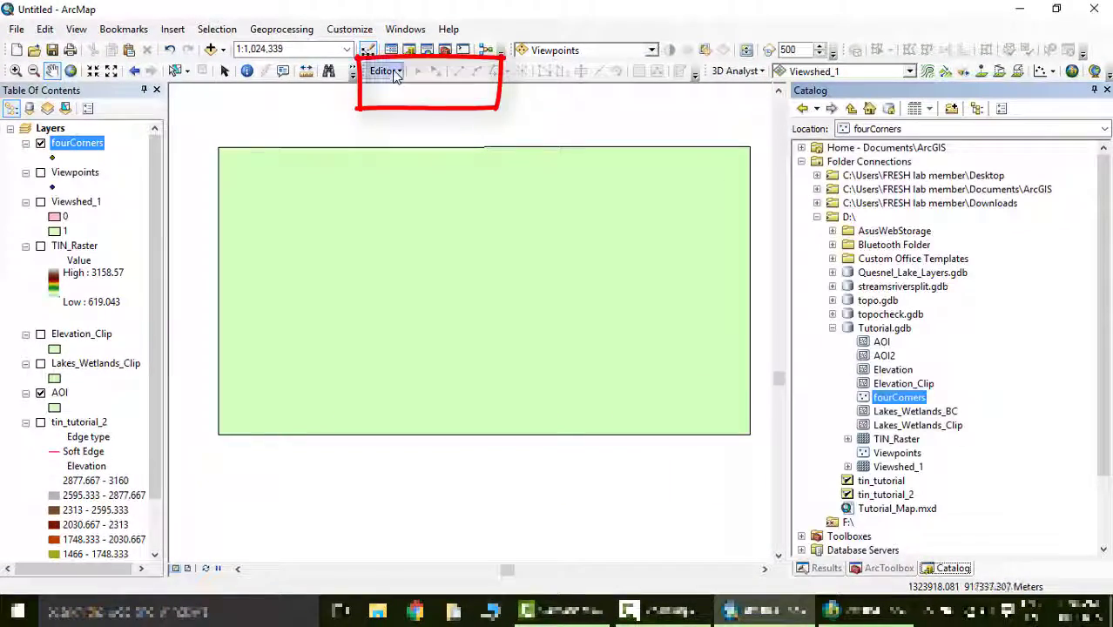
Step: Start an edit session and ready the fourCorners template for creating features
{"action": "left_click", "coordinate": [394, 73]}
{"action": "left_click", "coordinate": [399, 88]}
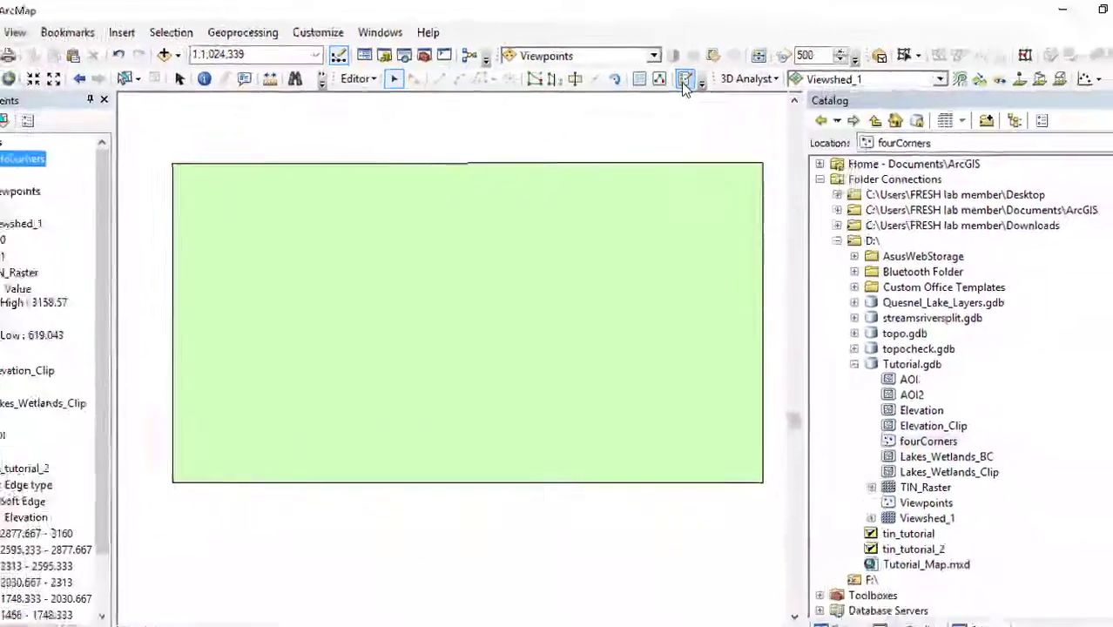
{"action": "left_click", "coordinate": [713, 114]}
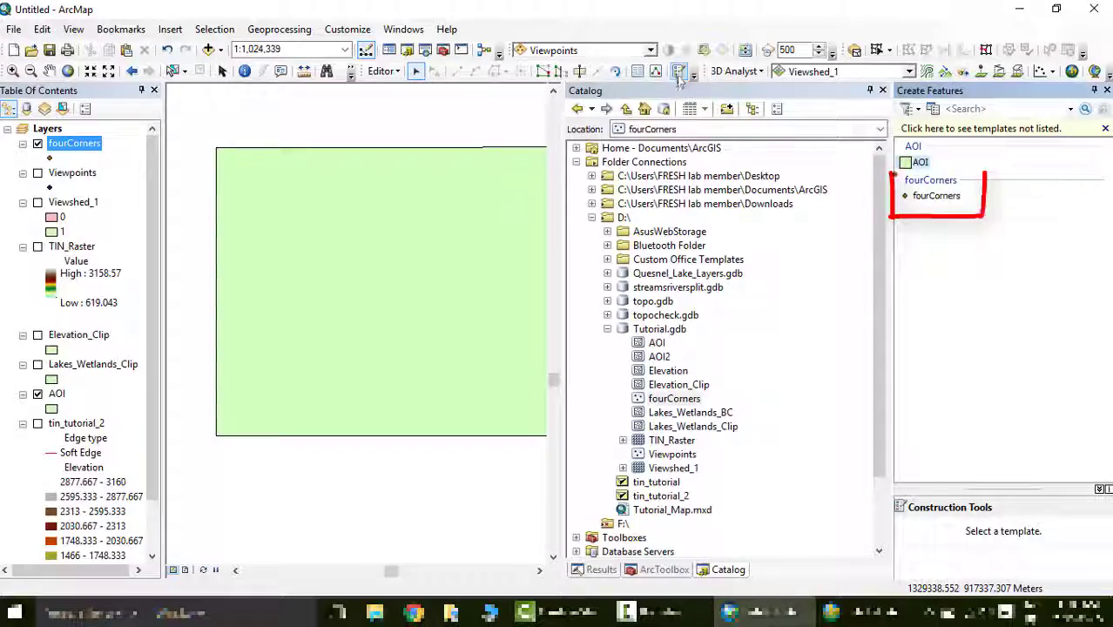
{"action": "double_click", "coordinate": [936, 195]}
{"action": "left_click", "coordinate": [736, 57]}
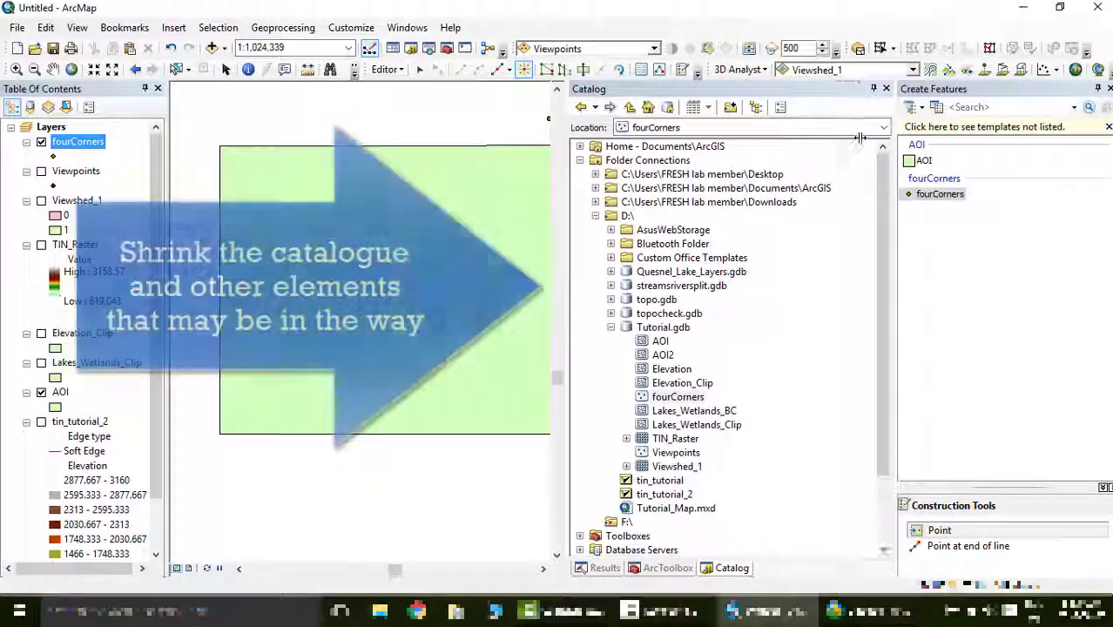
{"action": "left_click_drag", "start_coordinate": [860, 137], "coordinate": [860, 137]}
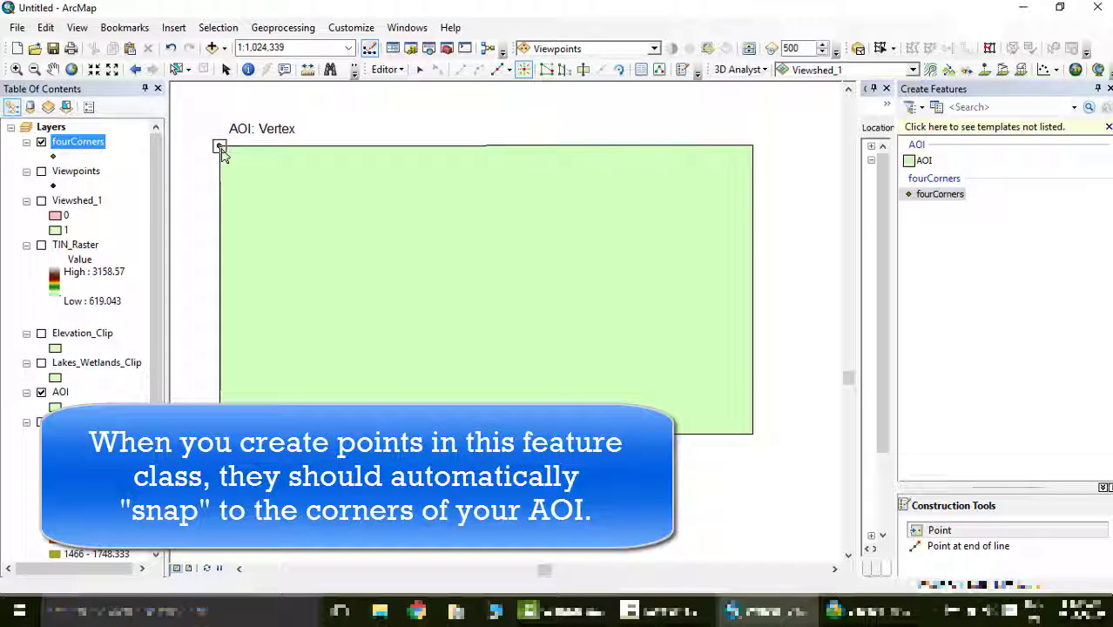
Step: Place points at the AOI's four corners, then stop editing and save the edits
{"action": "left_click", "coordinate": [220, 148]}
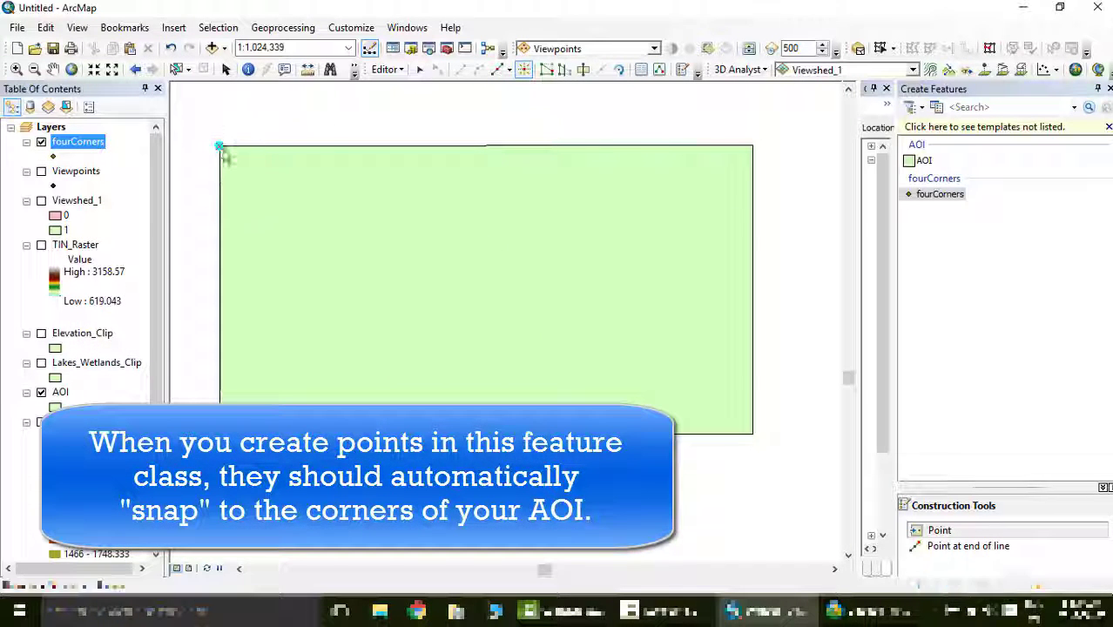
{"action": "left_click", "coordinate": [753, 147]}
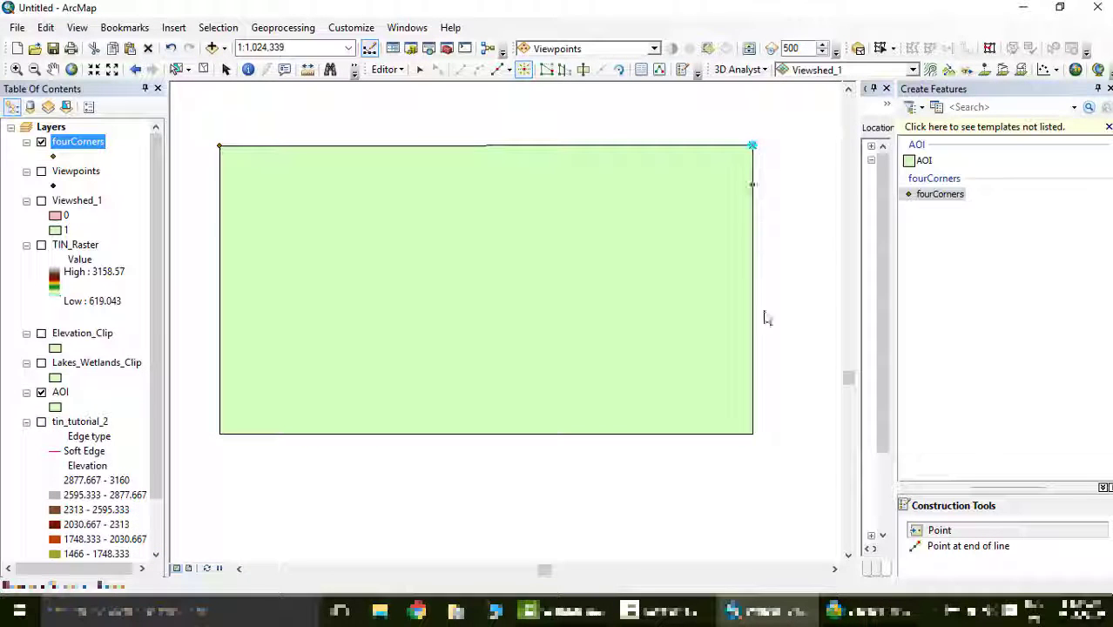
{"action": "left_click", "coordinate": [750, 436]}
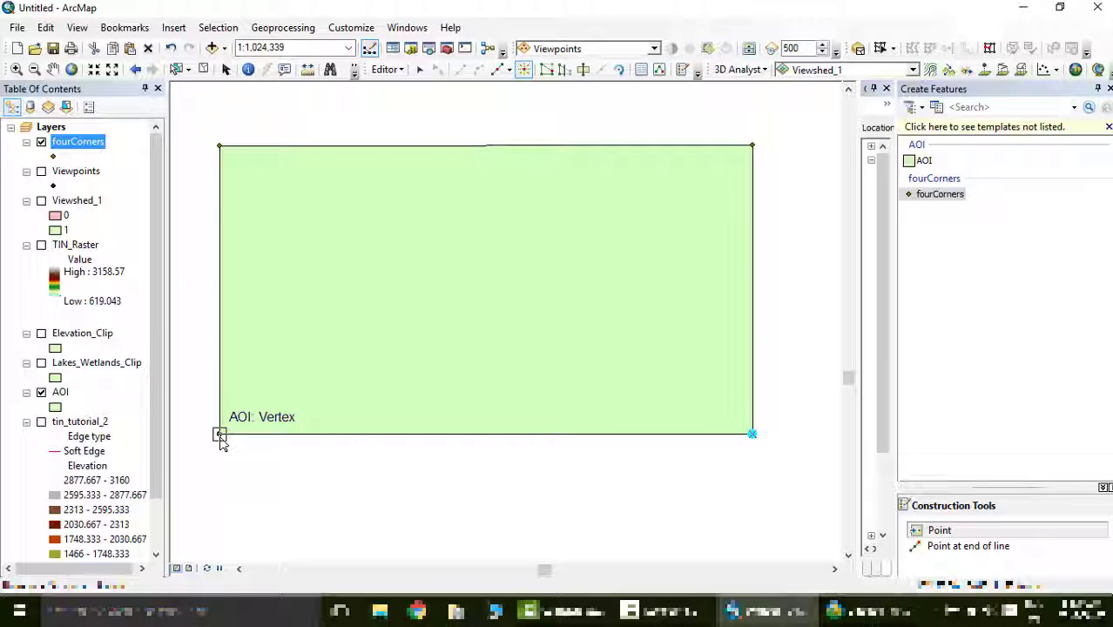
{"action": "left_click", "coordinate": [240, 446]}
{"action": "left_click", "coordinate": [385, 70]}
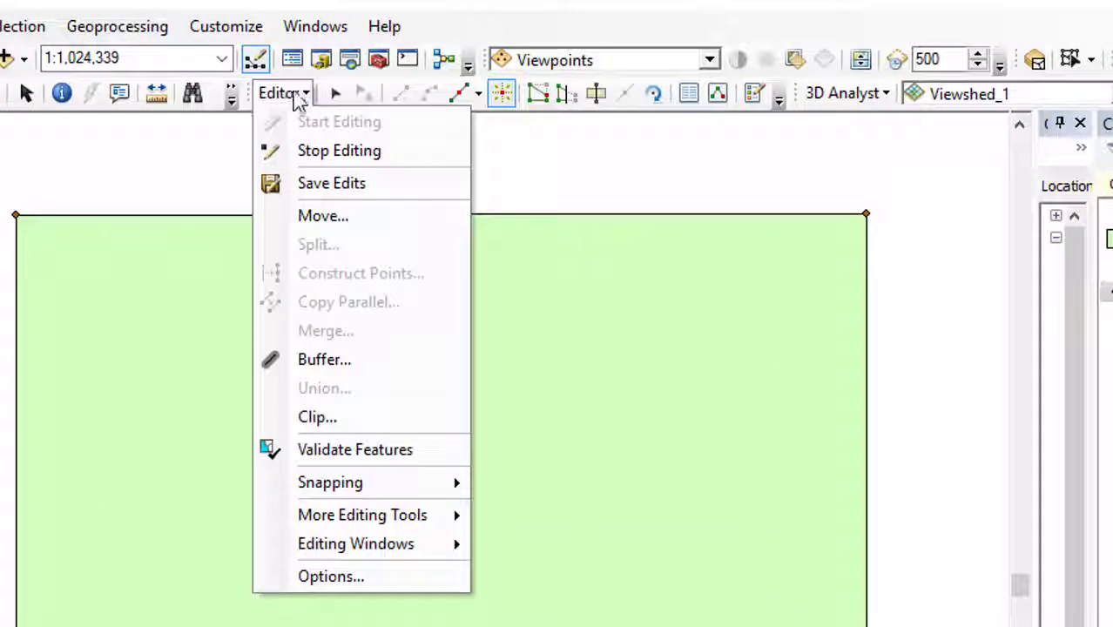
{"action": "left_click", "coordinate": [296, 154]}
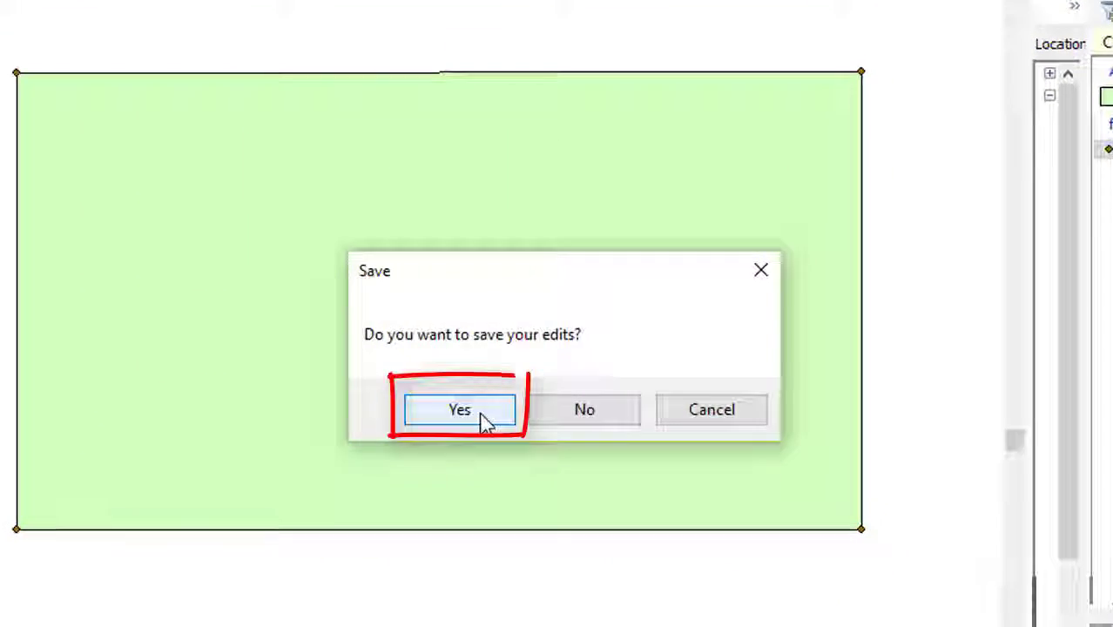
{"action": "left_click", "coordinate": [484, 421]}
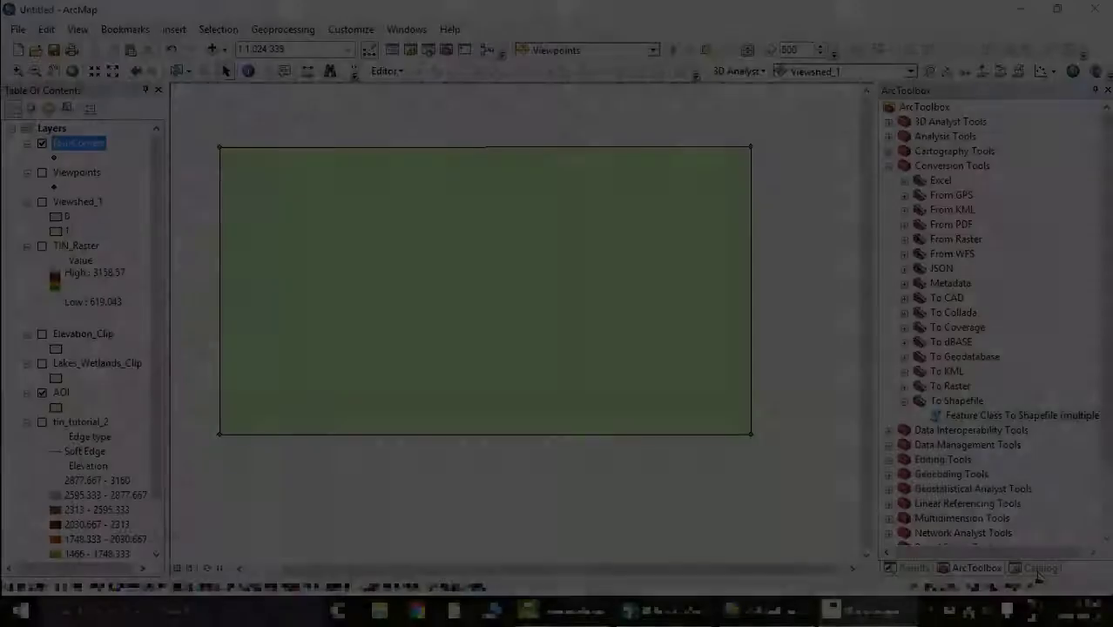
Step: Open the Conversion Tools' Feature Class To Shapefile (multiple) tool in ArcToolbox
{"action": "left_click", "coordinate": [1038, 567]}
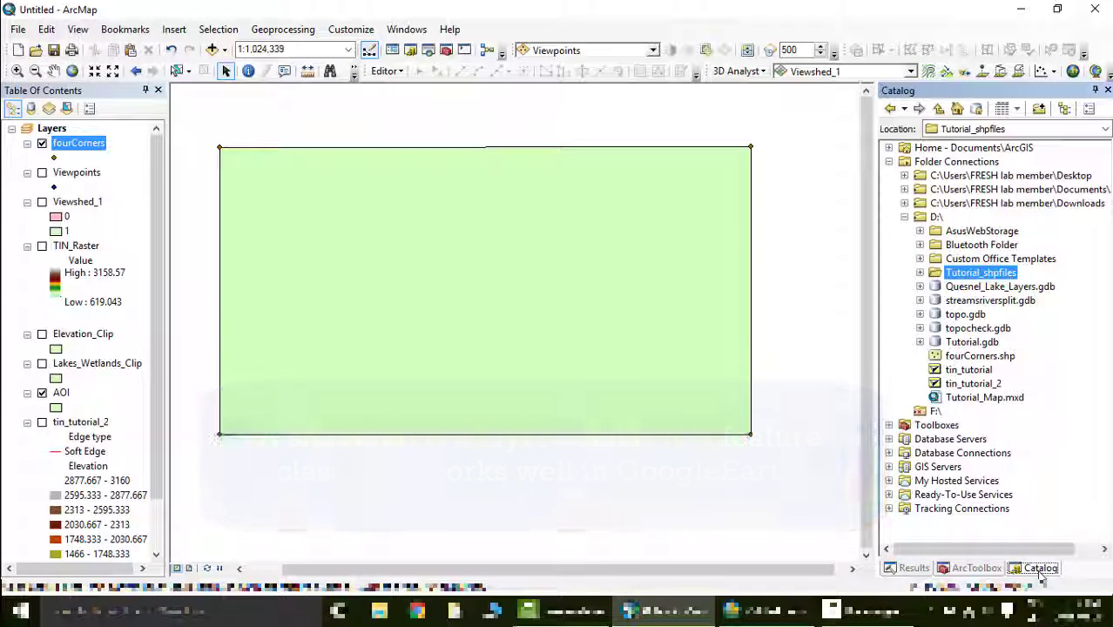
{"action": "left_click", "coordinate": [976, 568]}
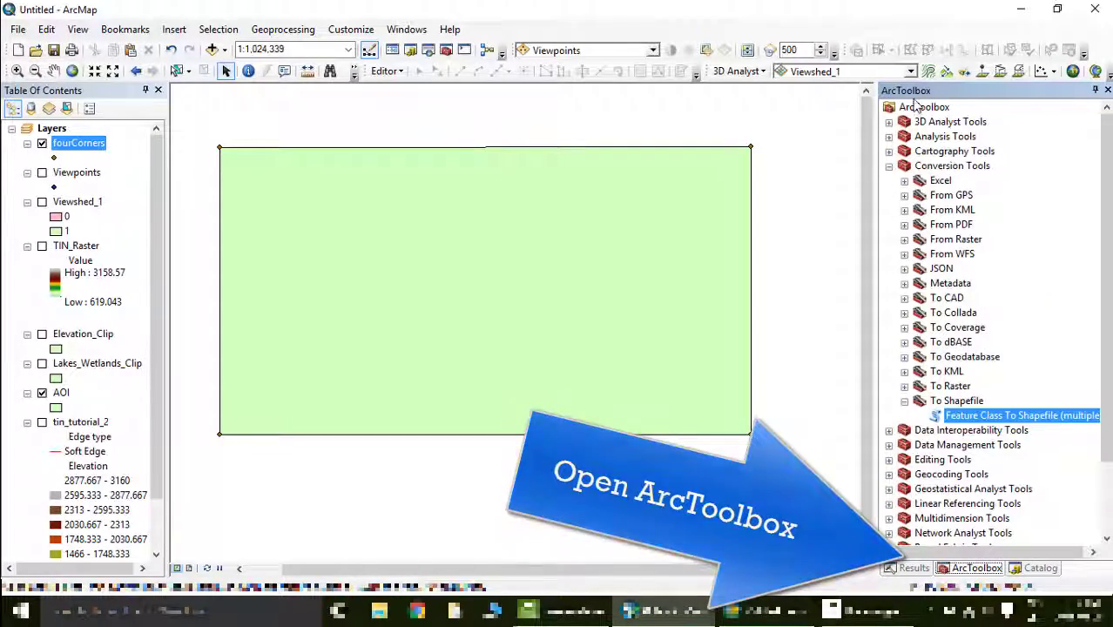
{"action": "left_click", "coordinate": [889, 165]}
{"action": "left_click", "coordinate": [888, 166]}
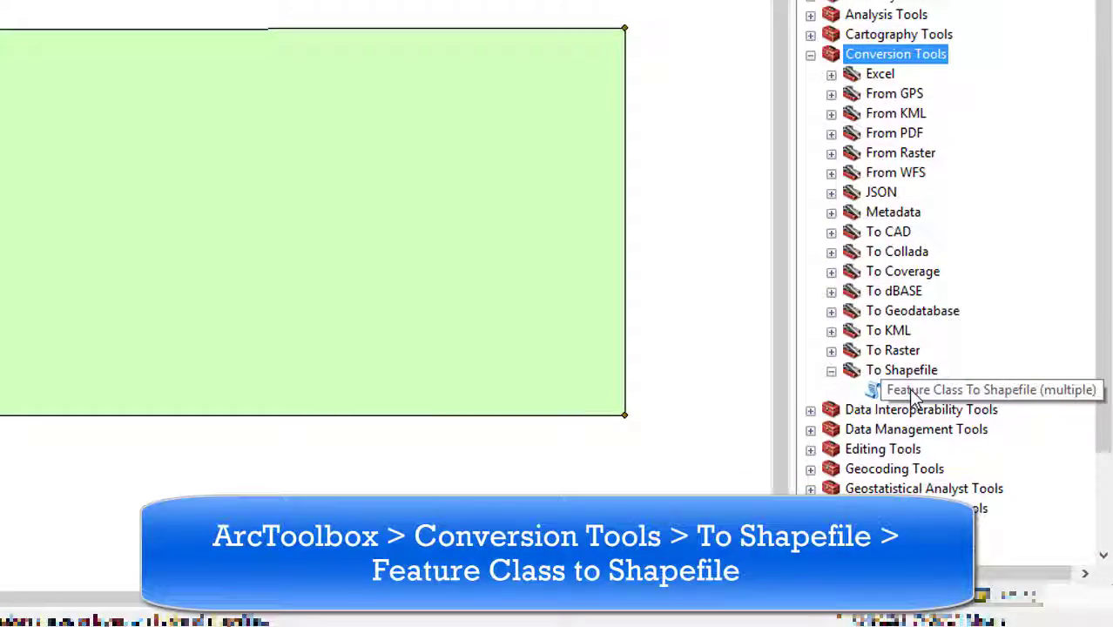
{"action": "double_click", "coordinate": [910, 389]}
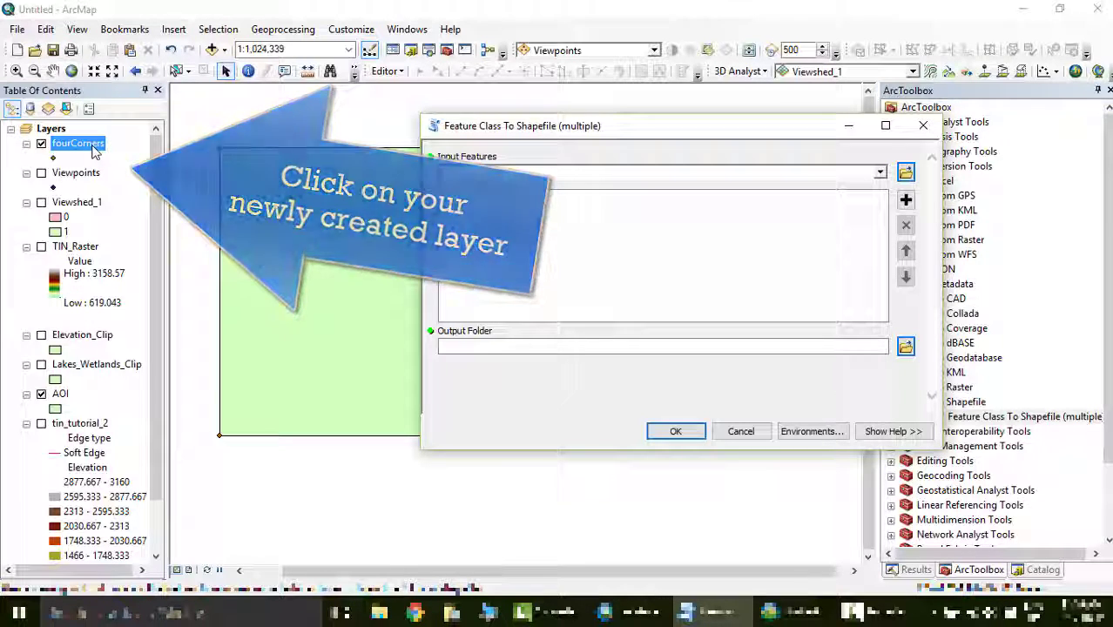
Step: Export the fourCorners layer to shapefile in the D:\Tutorial_shpfiles output folder
{"action": "left_click_drag", "start_coordinate": [94, 148], "coordinate": [461, 179]}
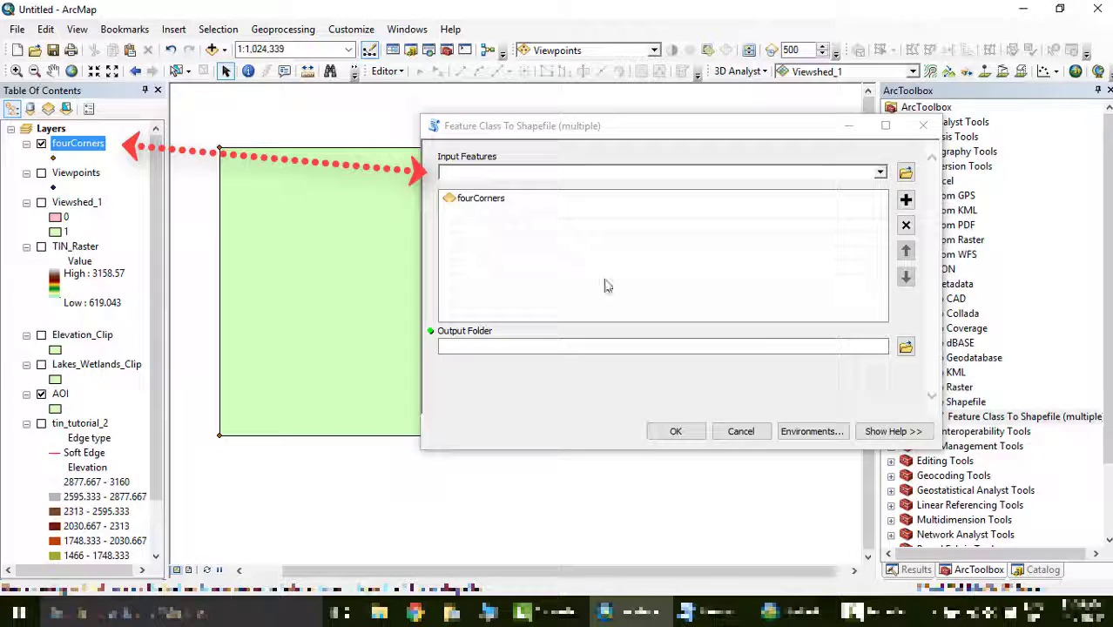
{"action": "left_click", "coordinate": [906, 346]}
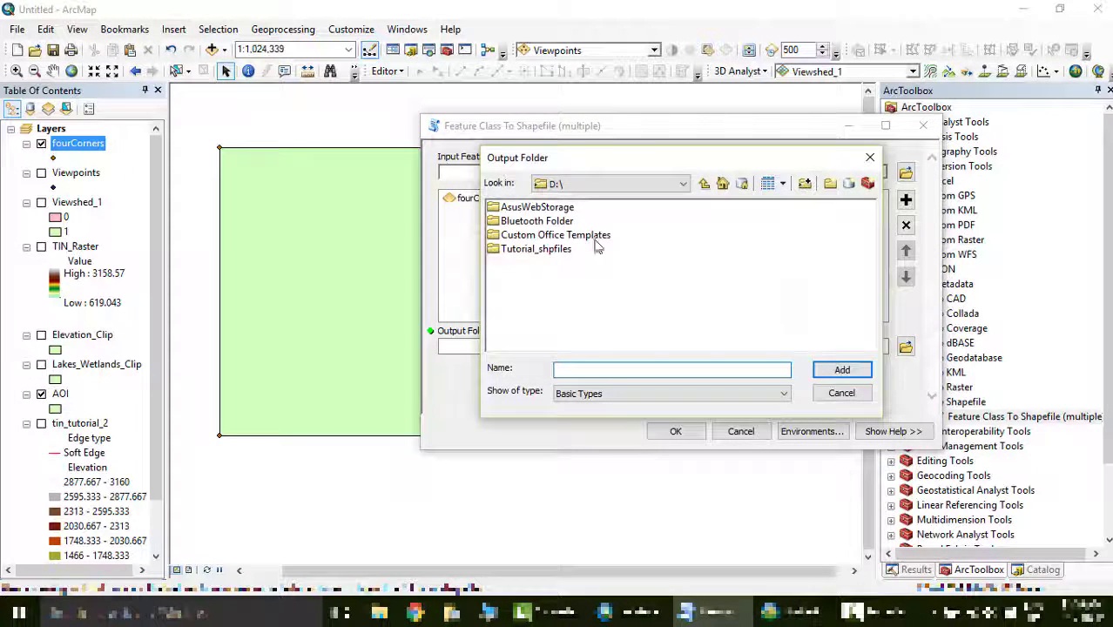
{"action": "double_click", "coordinate": [533, 250]}
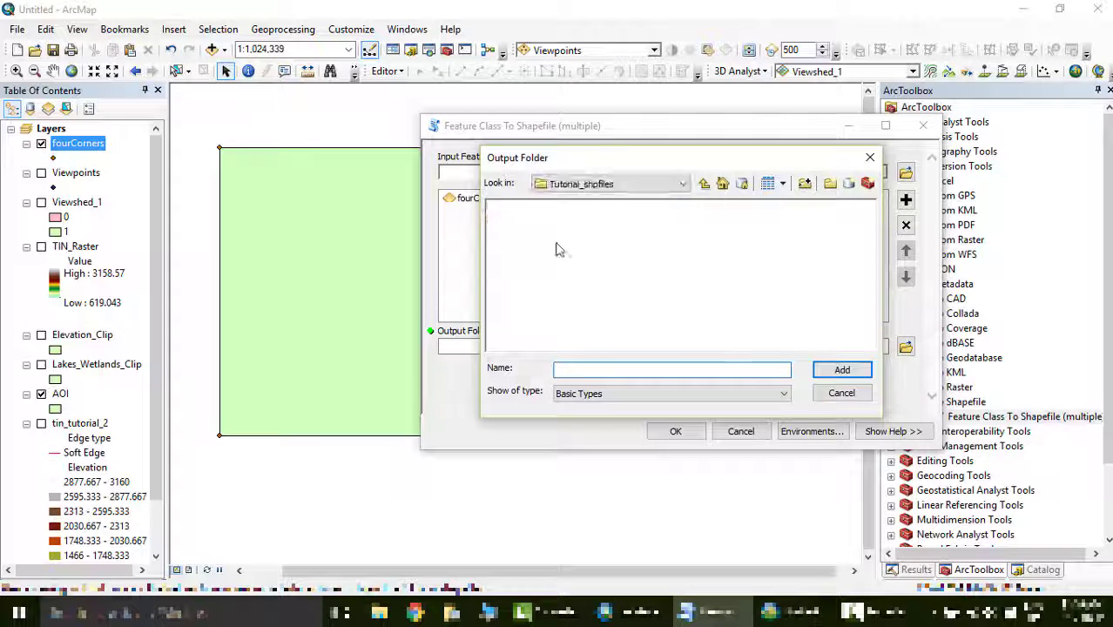
{"action": "left_click", "coordinate": [703, 182]}
{"action": "left_click", "coordinate": [570, 249]}
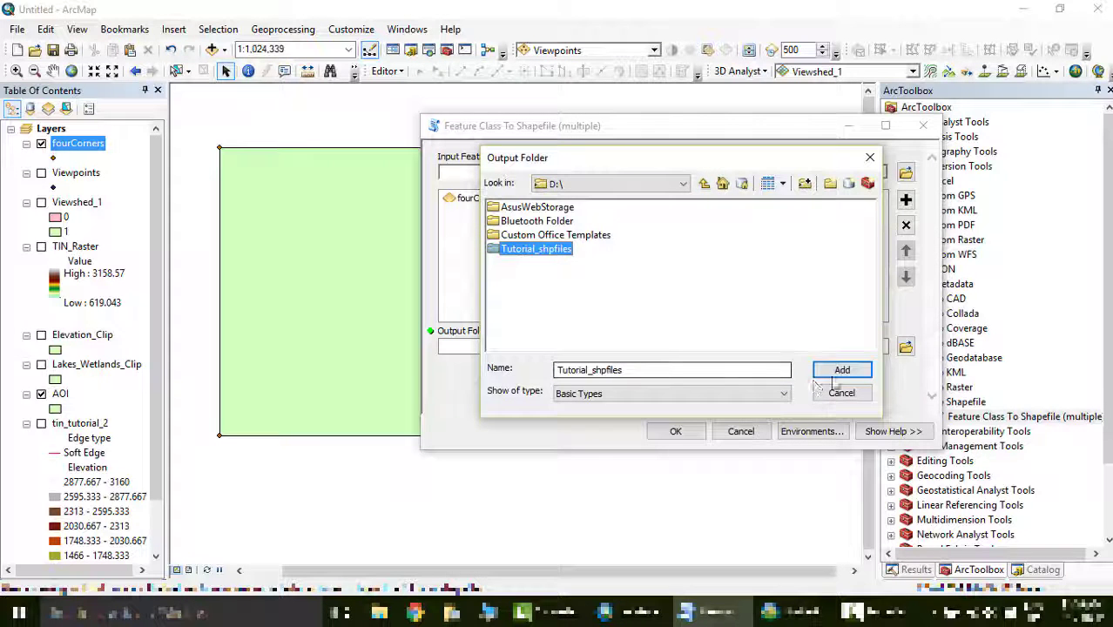
{"action": "left_click", "coordinate": [841, 370]}
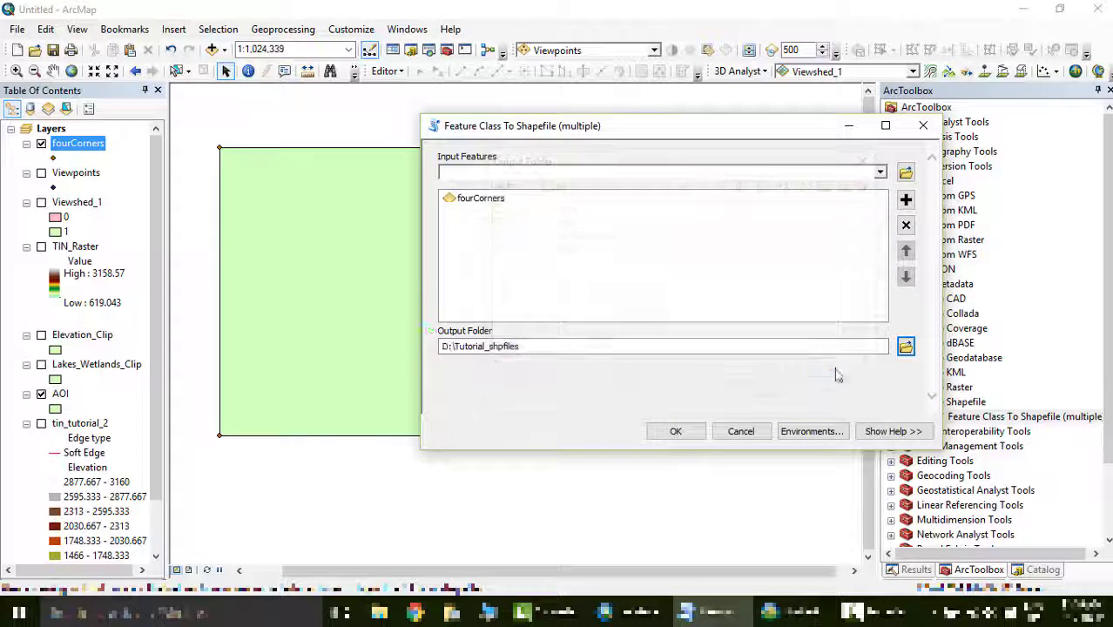
{"action": "left_click", "coordinate": [688, 433]}
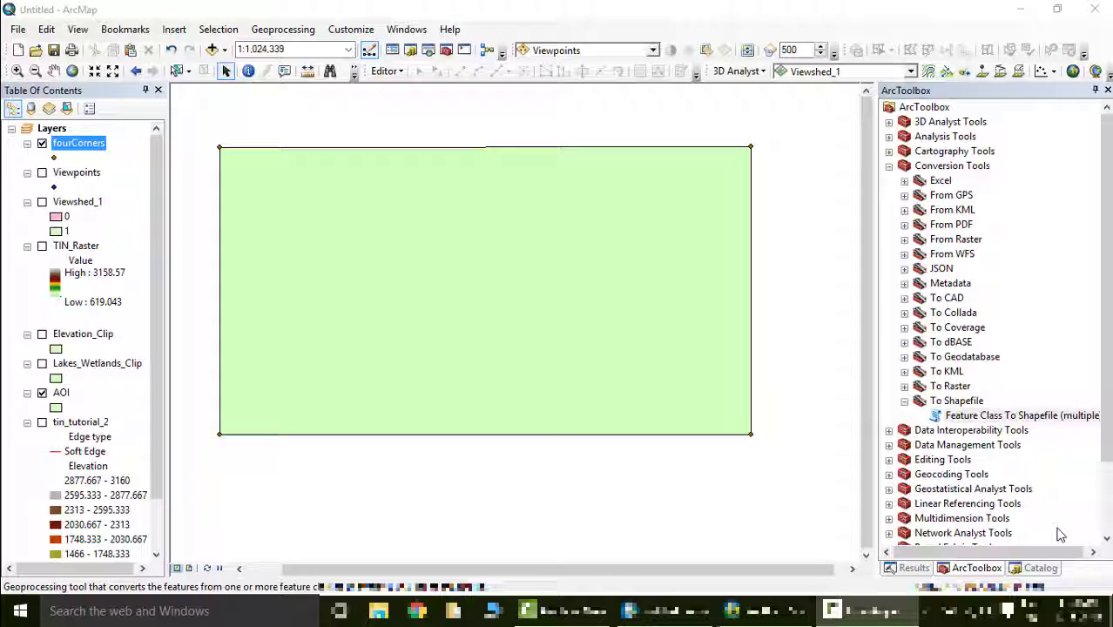
Step: Launch Google Earth Pro from the Windows search
{"action": "left_click", "coordinate": [266, 618]}
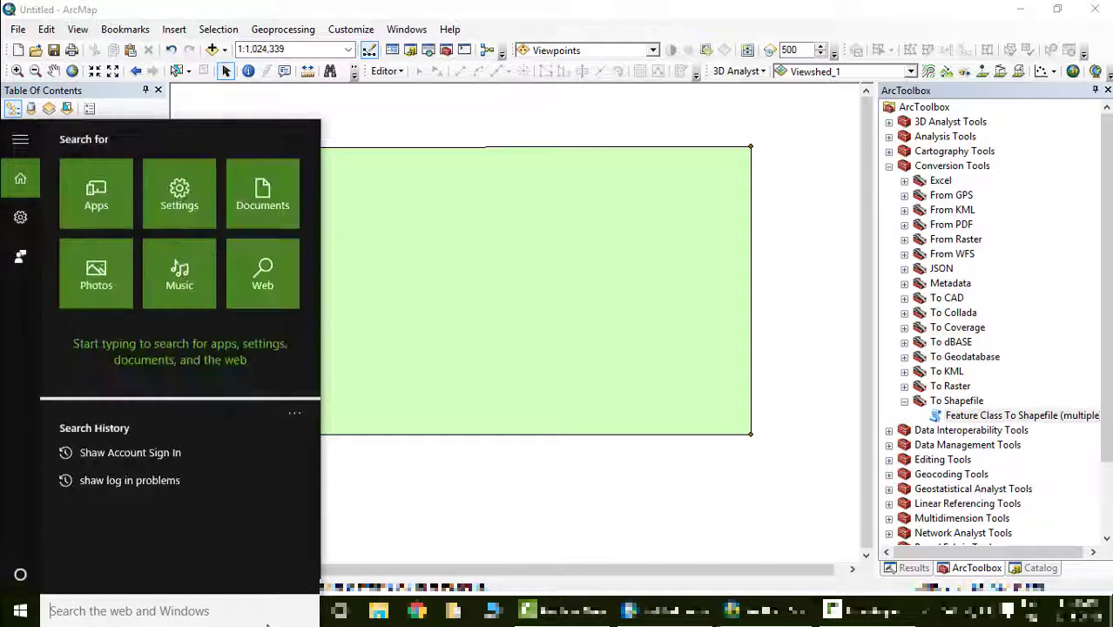
{"action": "type", "text": "goog"}
{"action": "left_click", "coordinate": [134, 222]}
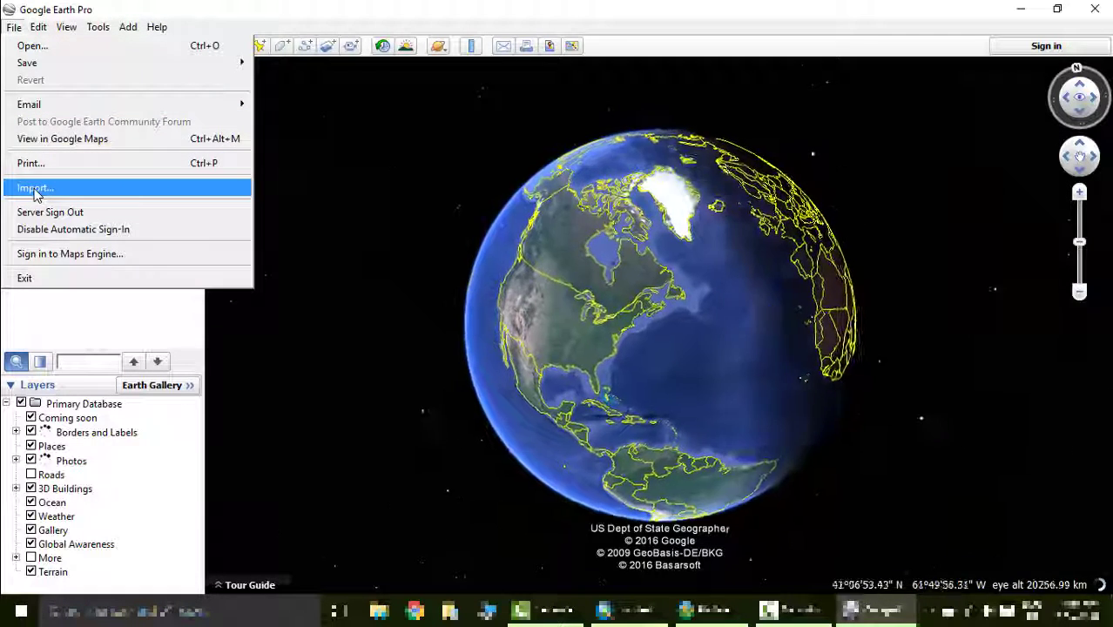
Step: Import the fourCorners files from Tutorial_shpfiles with All files type, accepting the style template
{"action": "left_click", "coordinate": [34, 189]}
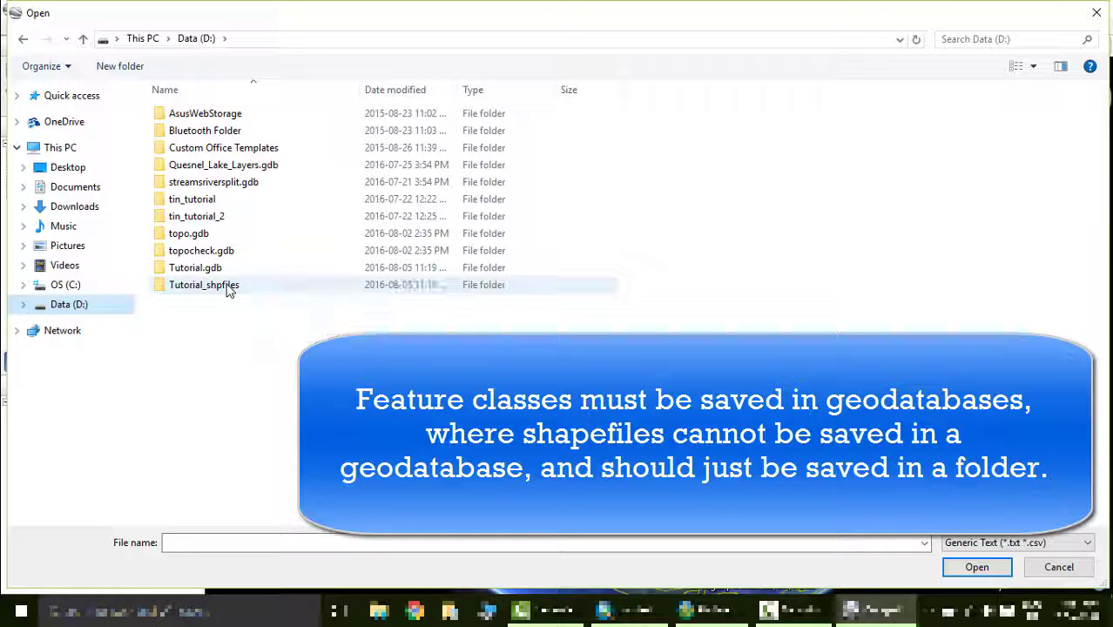
{"action": "double_click", "coordinate": [228, 287]}
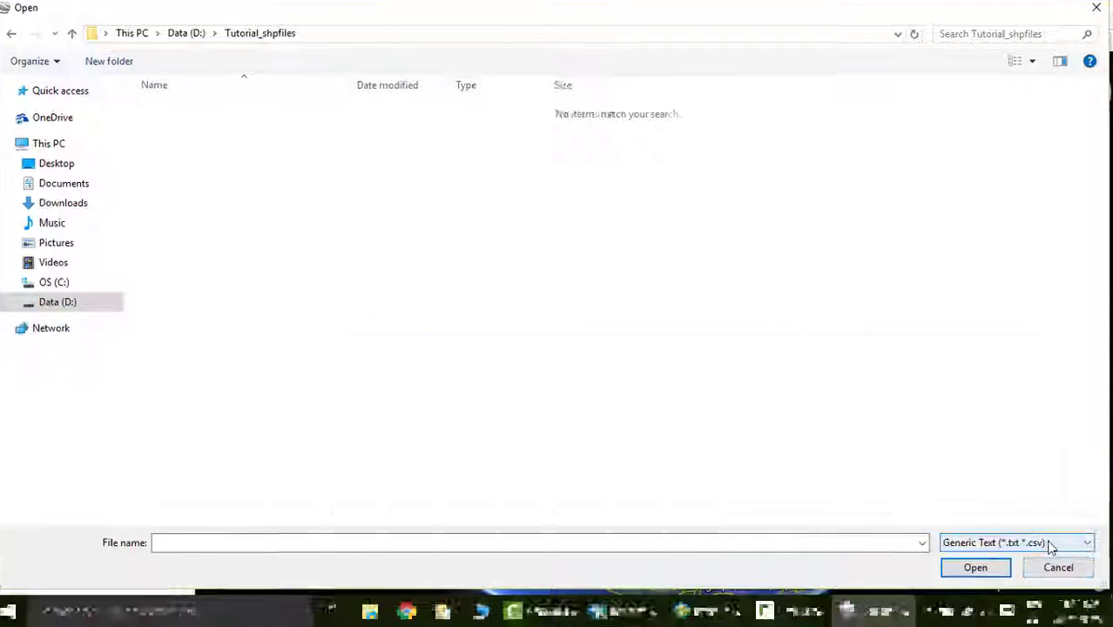
{"action": "left_click", "coordinate": [1045, 545]}
{"action": "left_click", "coordinate": [941, 529]}
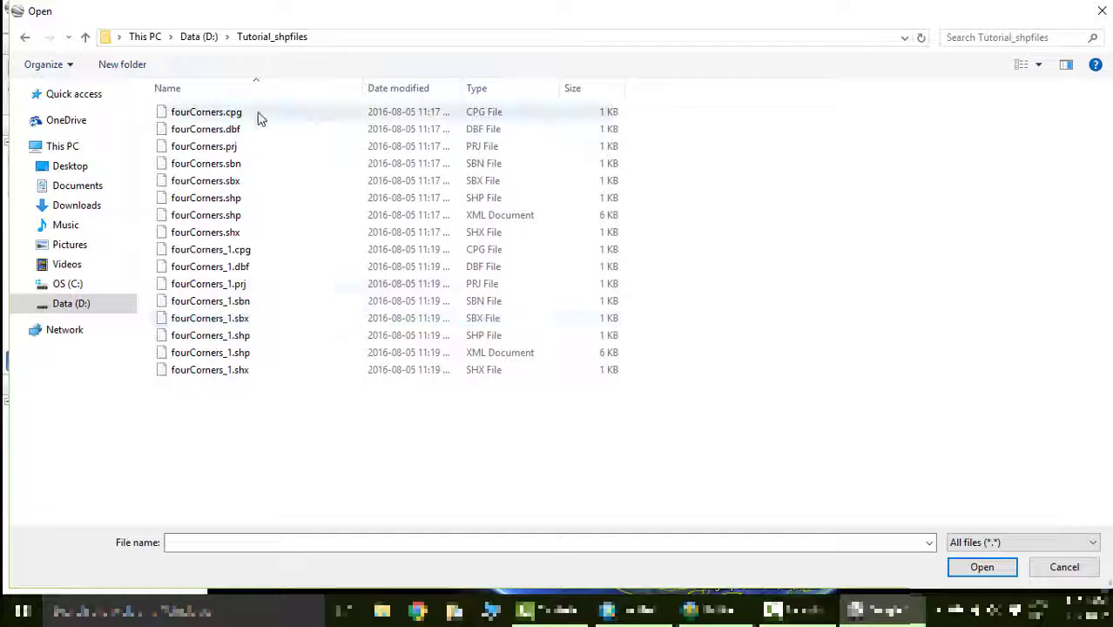
{"action": "left_click", "coordinate": [255, 249]}
{"action": "left_click", "coordinate": [244, 112]}
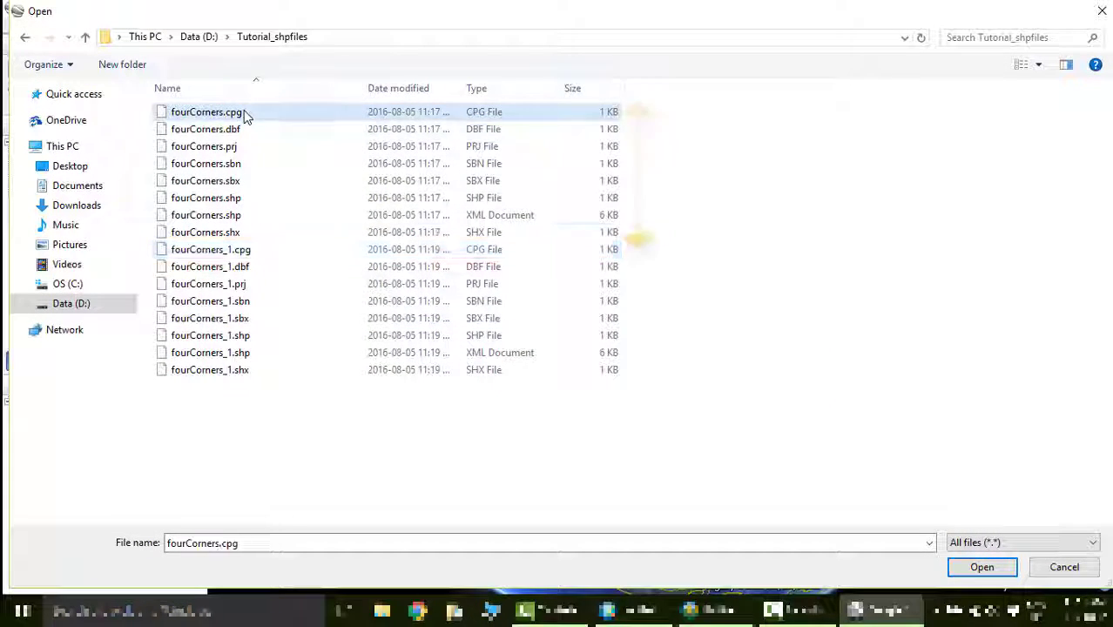
{"action": "left_click", "coordinate": [247, 232], "text": "shift"}
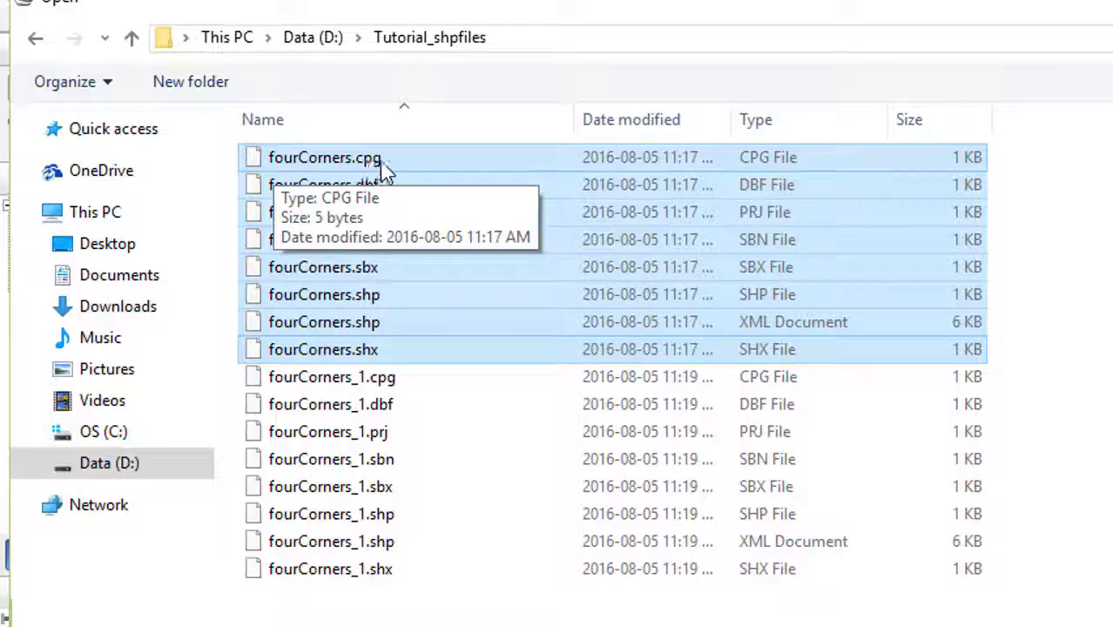
{"action": "left_click", "coordinate": [981, 566]}
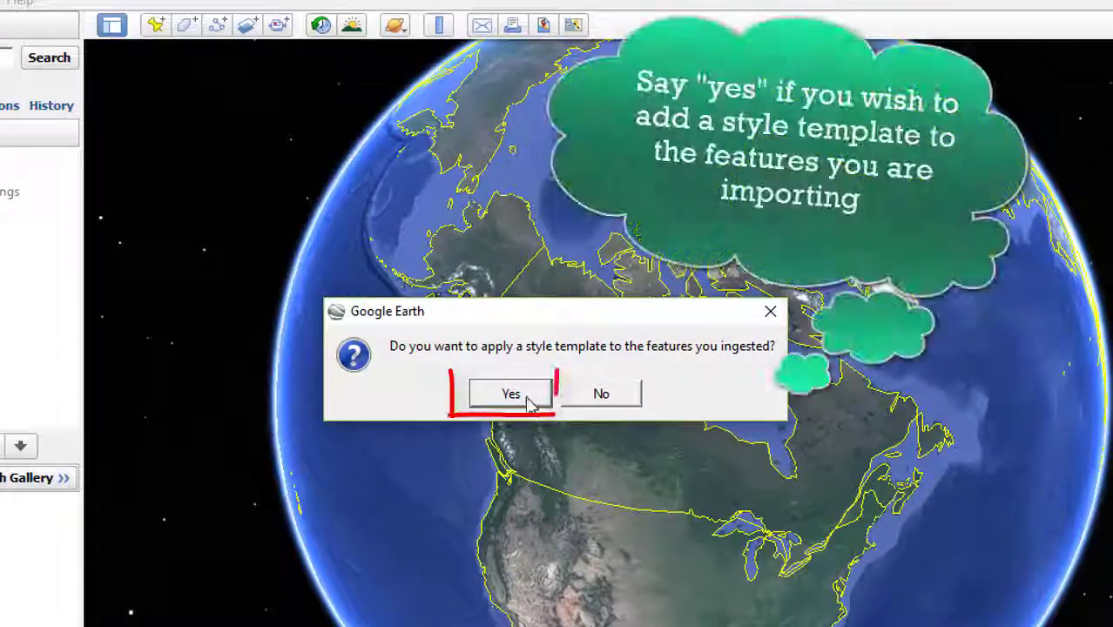
{"action": "left_click", "coordinate": [520, 400]}
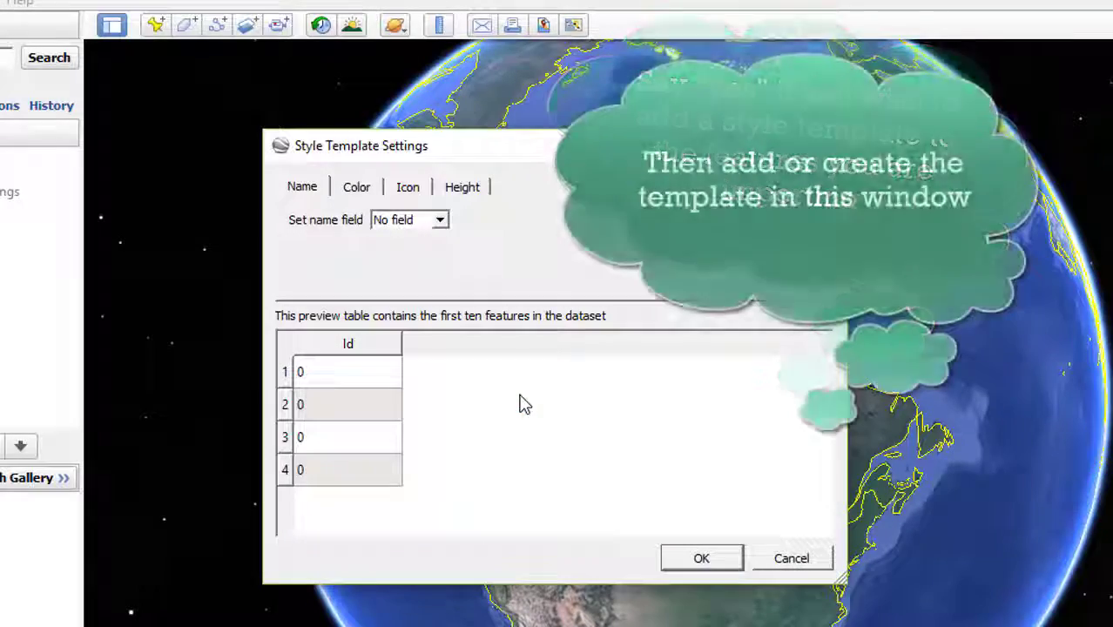
{"action": "left_click", "coordinate": [720, 559]}
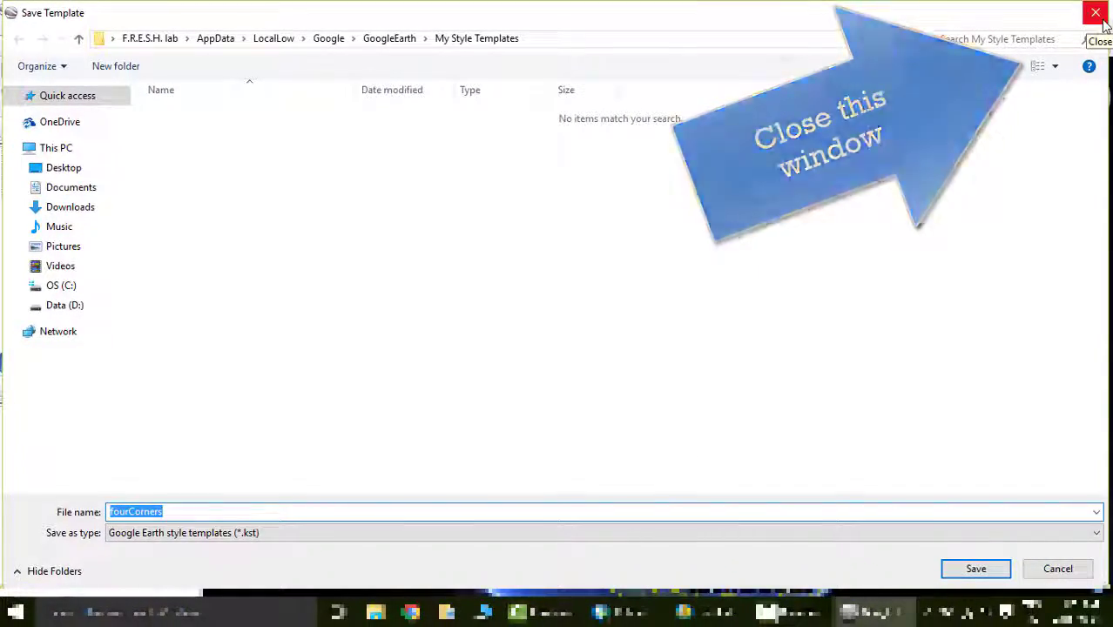
{"action": "left_click", "coordinate": [1100, 16]}
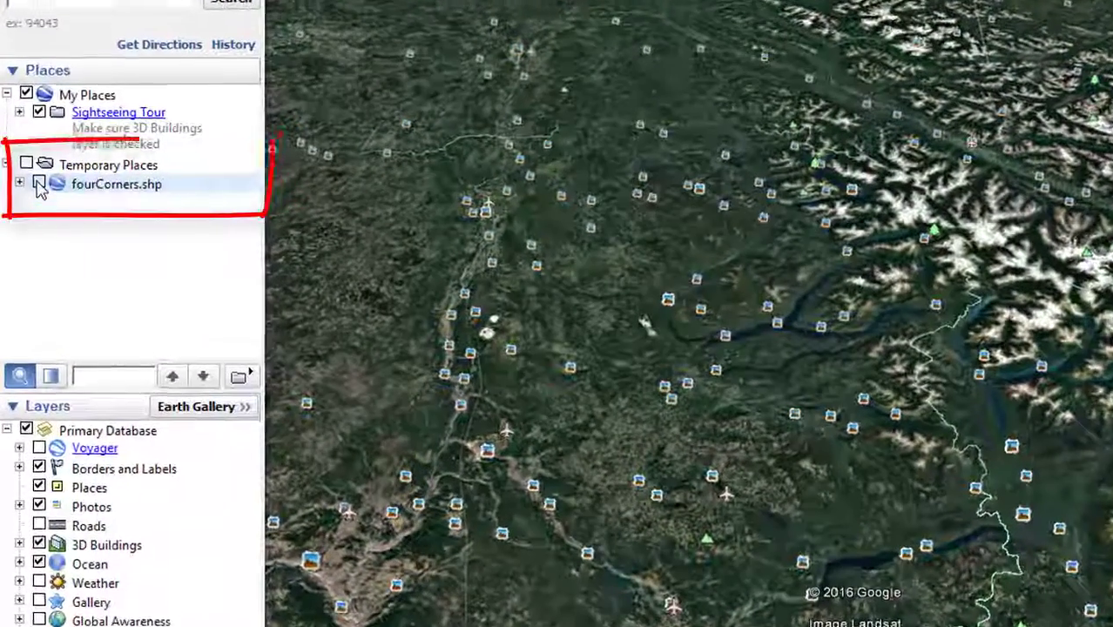
Step: Show fourCorners.shp and hide Borders and Labels, Places, Photos, 3D Buildings and Ocean layers
{"action": "left_click", "coordinate": [39, 185]}
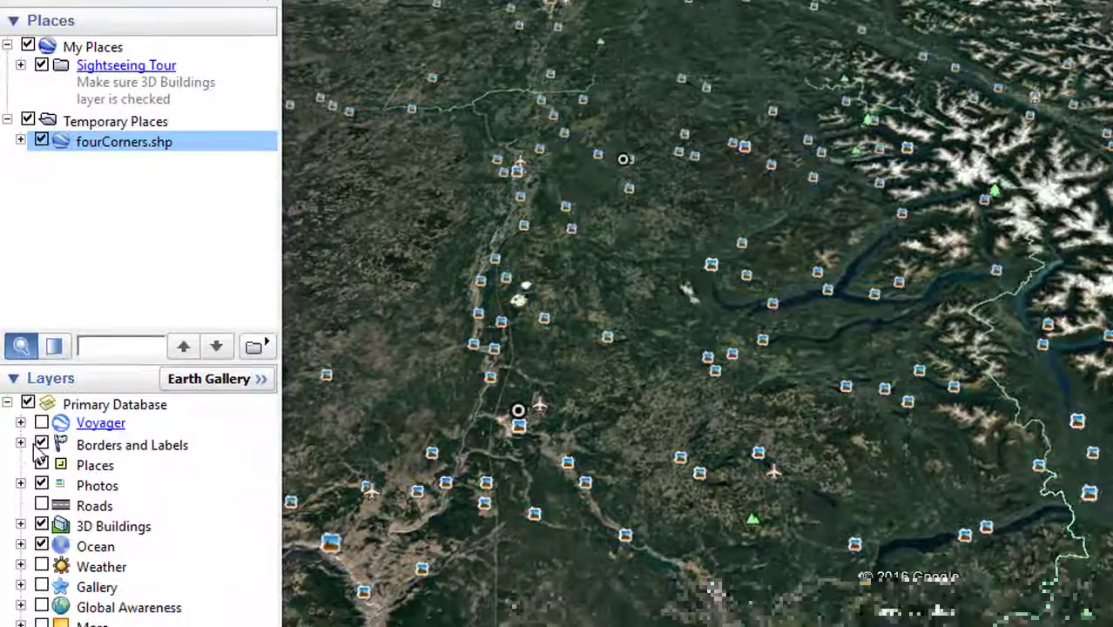
{"action": "left_click", "coordinate": [41, 475]}
{"action": "left_click", "coordinate": [47, 329]}
{"action": "left_click", "coordinate": [47, 352]}
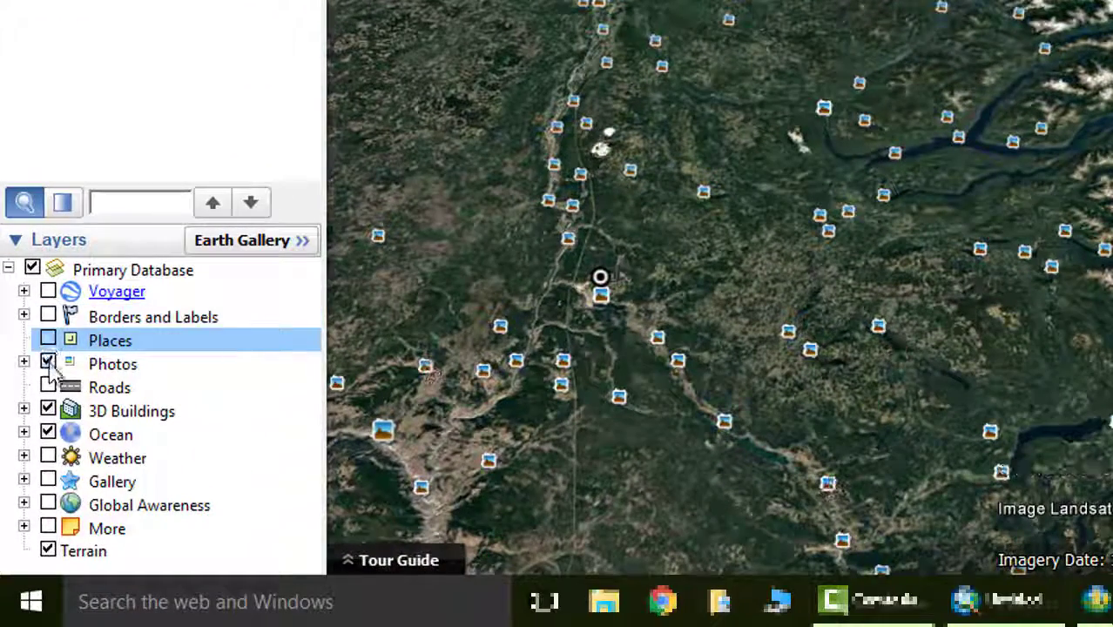
{"action": "left_click", "coordinate": [47, 376]}
{"action": "left_click", "coordinate": [47, 422]}
{"action": "left_click", "coordinate": [48, 432]}
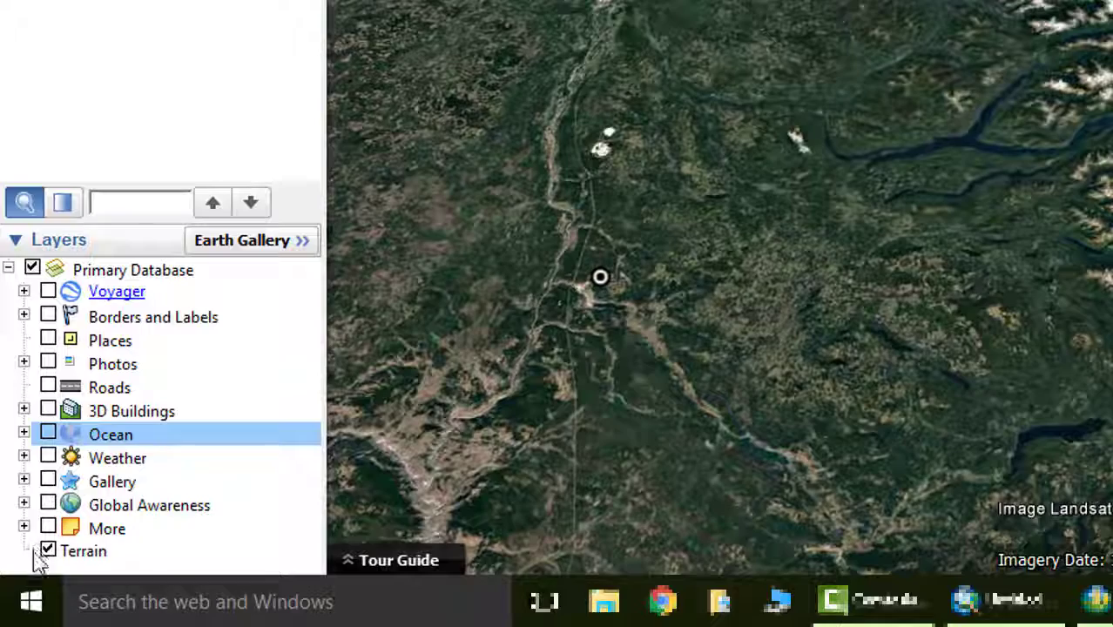
{"action": "left_click", "coordinate": [47, 550]}
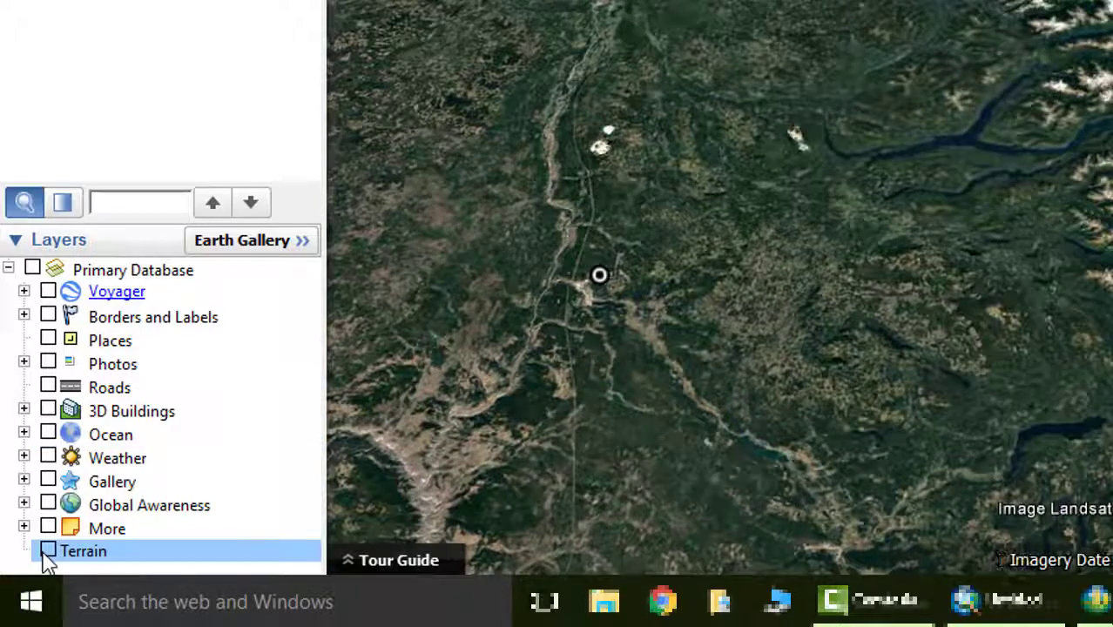
{"action": "left_click", "coordinate": [47, 551]}
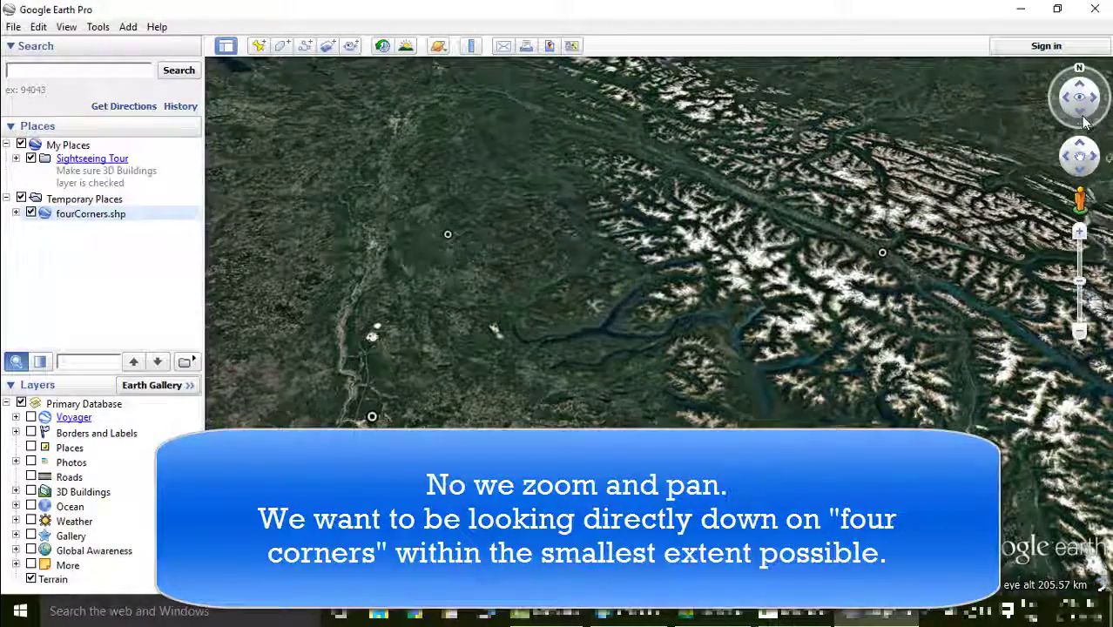
Step: Pan, tilt straight down and zoom so the four points frame the view
{"action": "left_click", "coordinate": [1082, 115]}
{"action": "left_click", "coordinate": [1082, 122]}
{"action": "left_click", "coordinate": [1082, 116]}
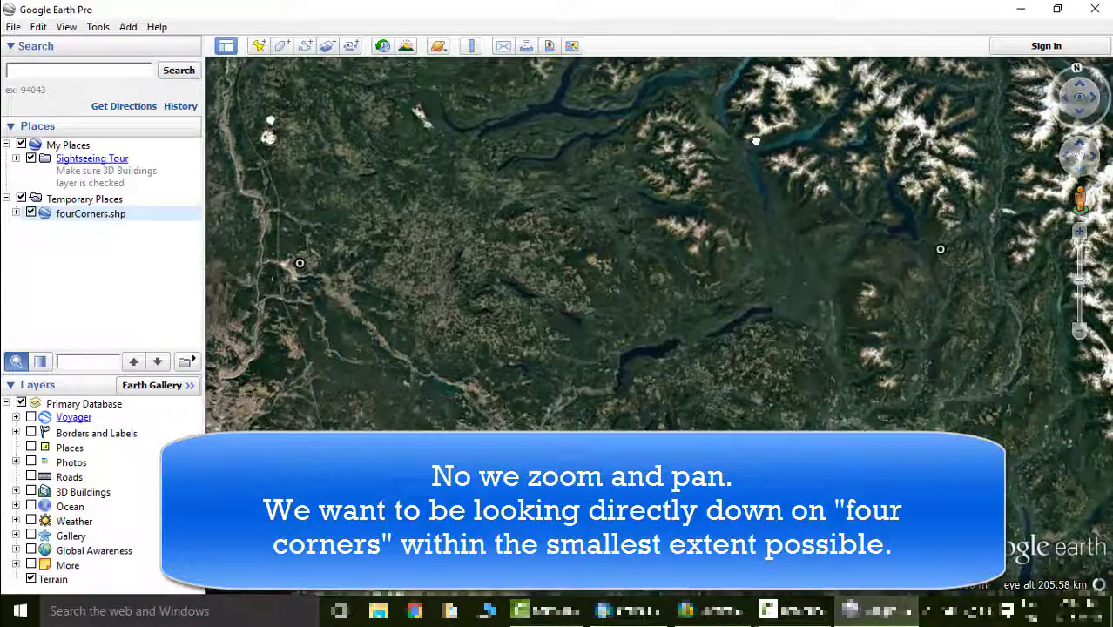
{"action": "scroll", "coordinate": [726, 293], "scroll_direction": "up", "scroll_amount": 2}
{"action": "scroll", "coordinate": [659, 323], "scroll_direction": "up", "scroll_amount": 2}
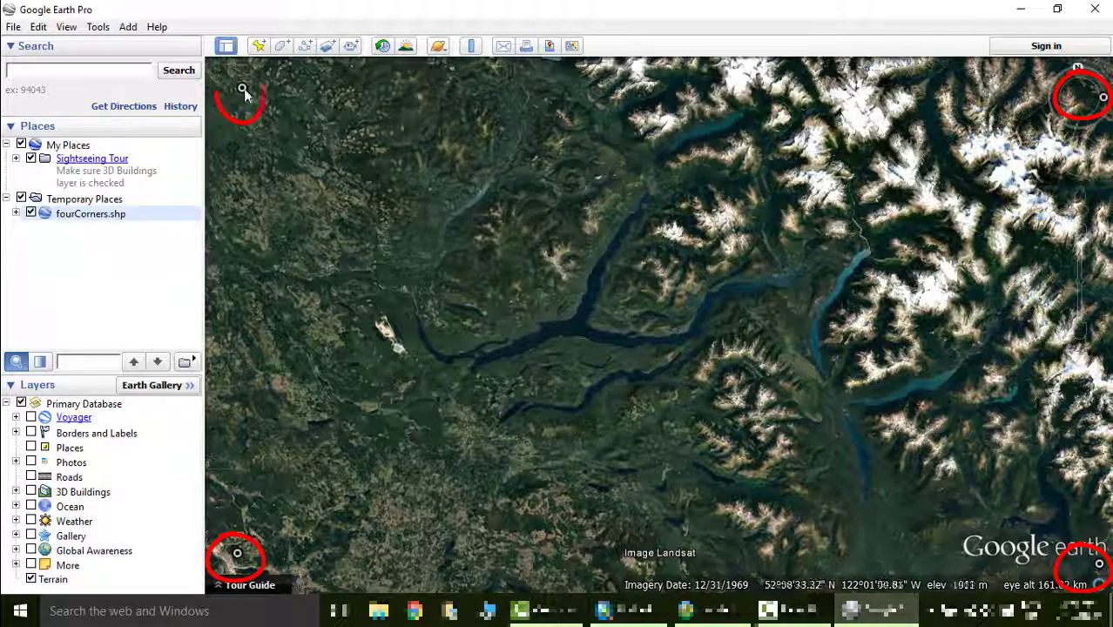
Step: Set up Save Image without legend, scale or compass at Maximum (4800x2718) resolution
{"action": "left_click", "coordinate": [550, 47]}
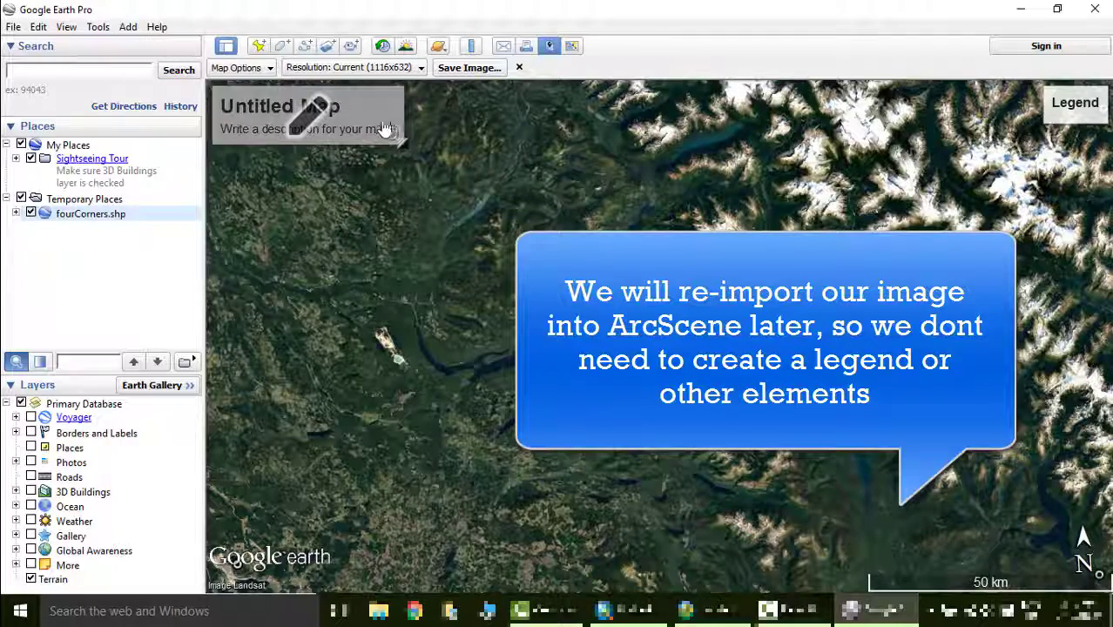
{"action": "left_click", "coordinate": [252, 68]}
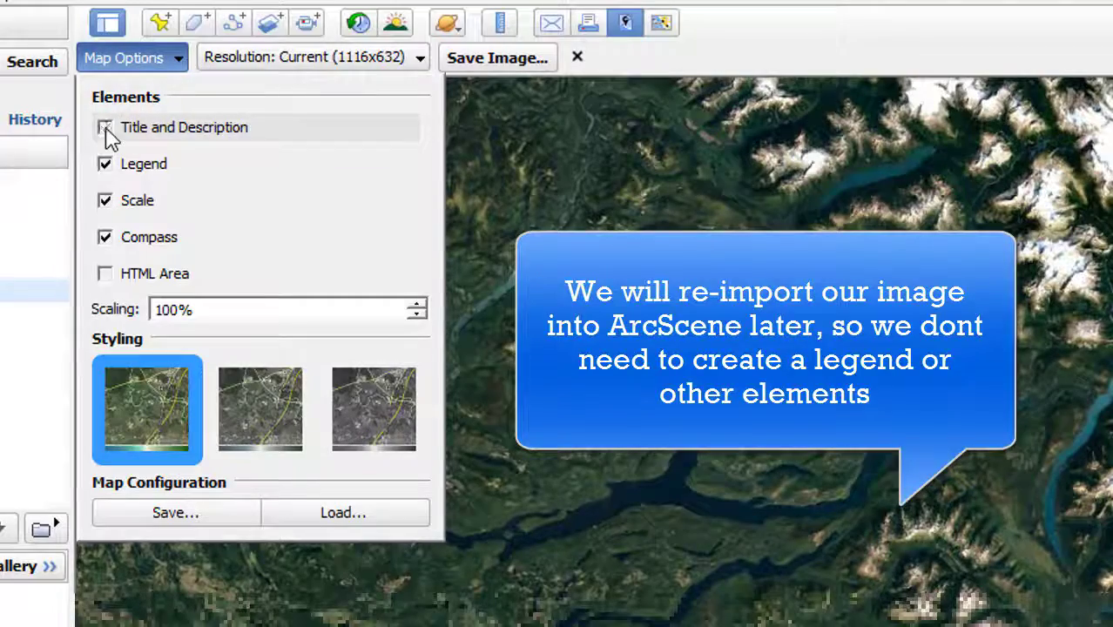
{"action": "left_click", "coordinate": [104, 164]}
{"action": "left_click", "coordinate": [105, 200]}
{"action": "left_click", "coordinate": [104, 237]}
{"action": "left_click", "coordinate": [152, 60]}
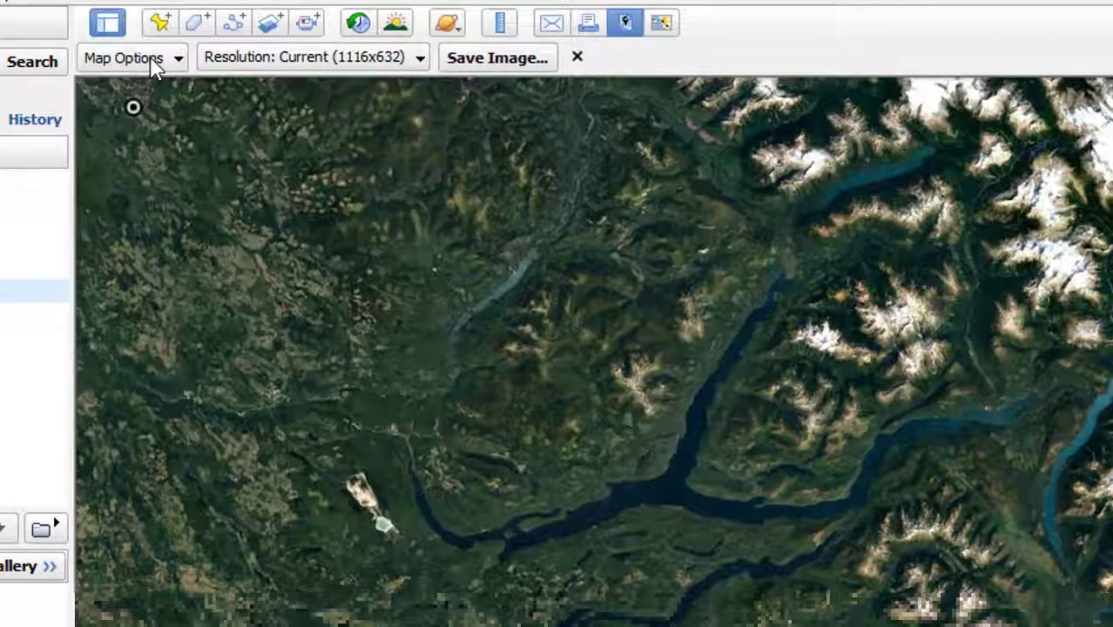
{"action": "left_click", "coordinate": [266, 59]}
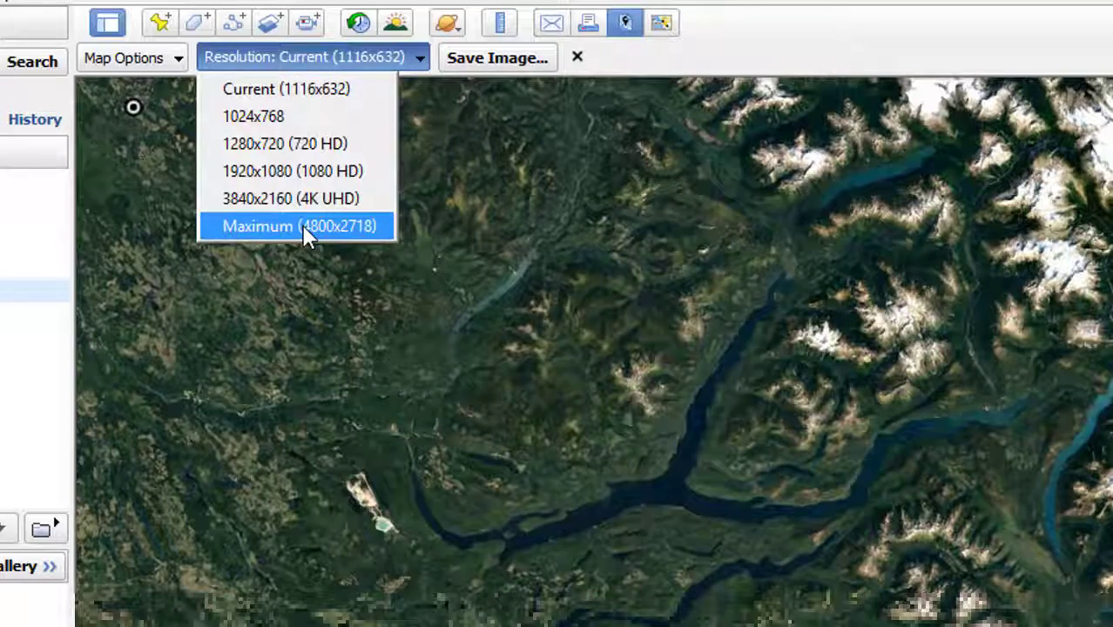
{"action": "left_click", "coordinate": [307, 228]}
Step: Save the image as googleImage JPEG in D:\Tutorial_shpfiles
{"action": "left_click", "coordinate": [514, 61]}
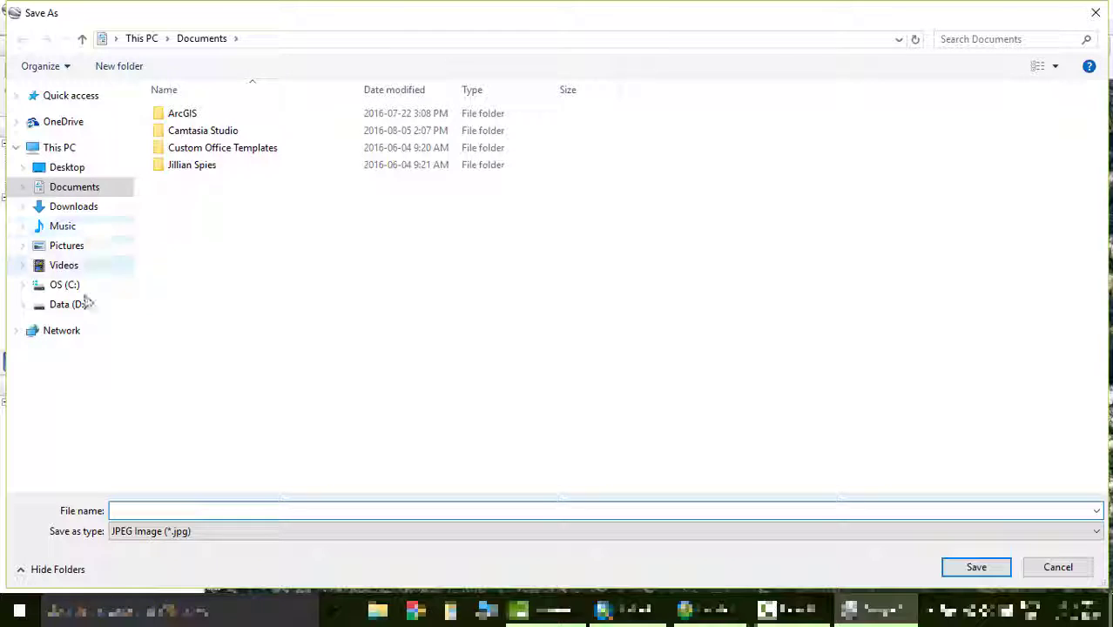
{"action": "left_click", "coordinate": [79, 304]}
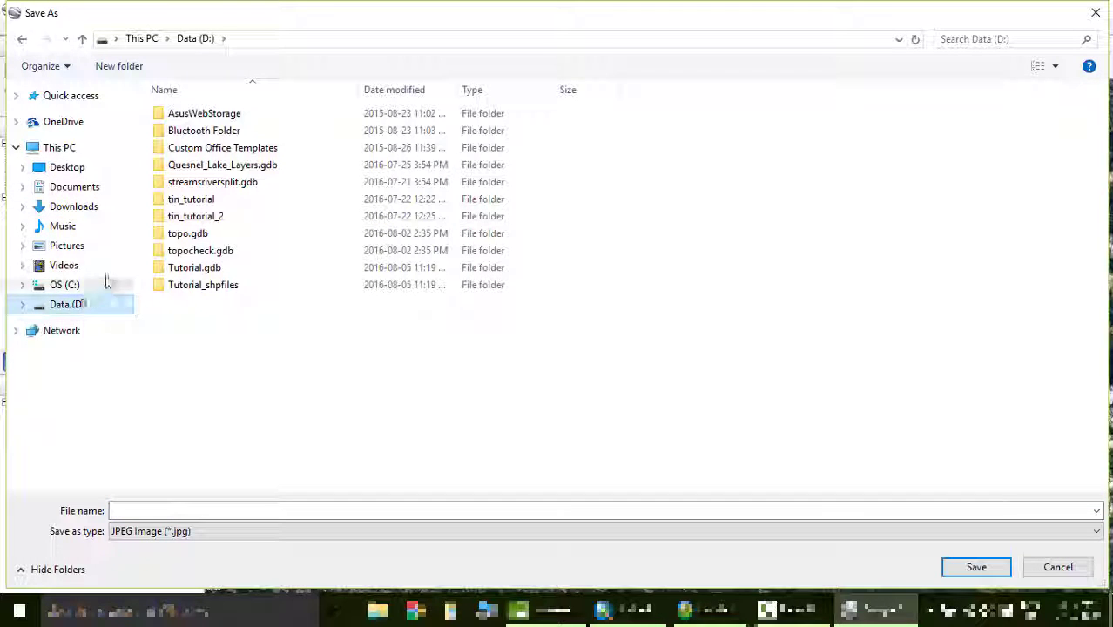
{"action": "double_click", "coordinate": [177, 288]}
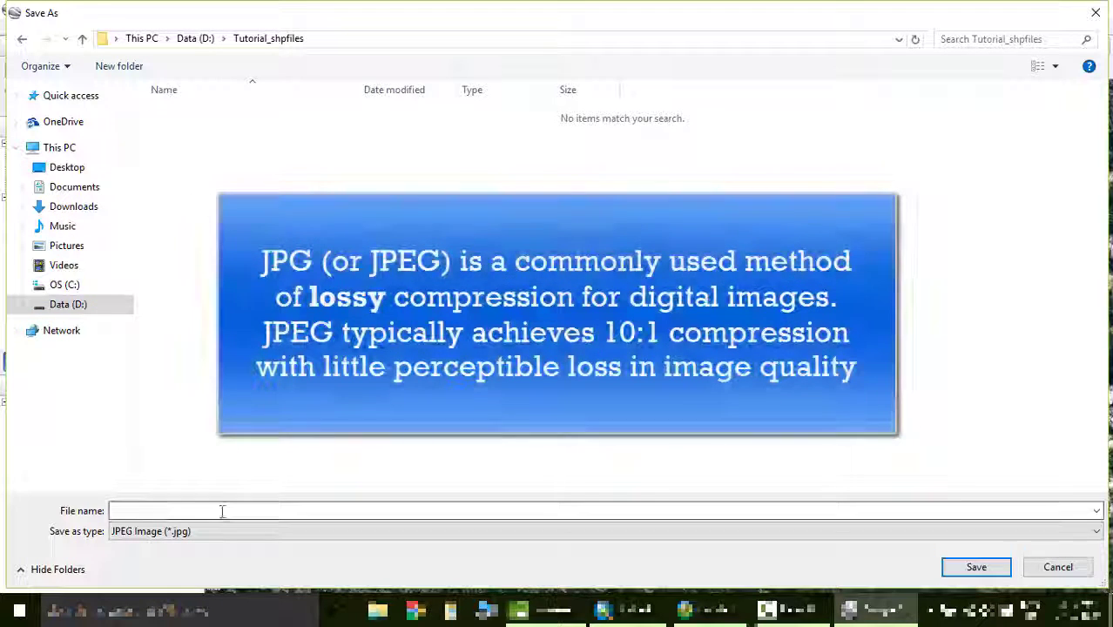
{"action": "left_click", "coordinate": [223, 511]}
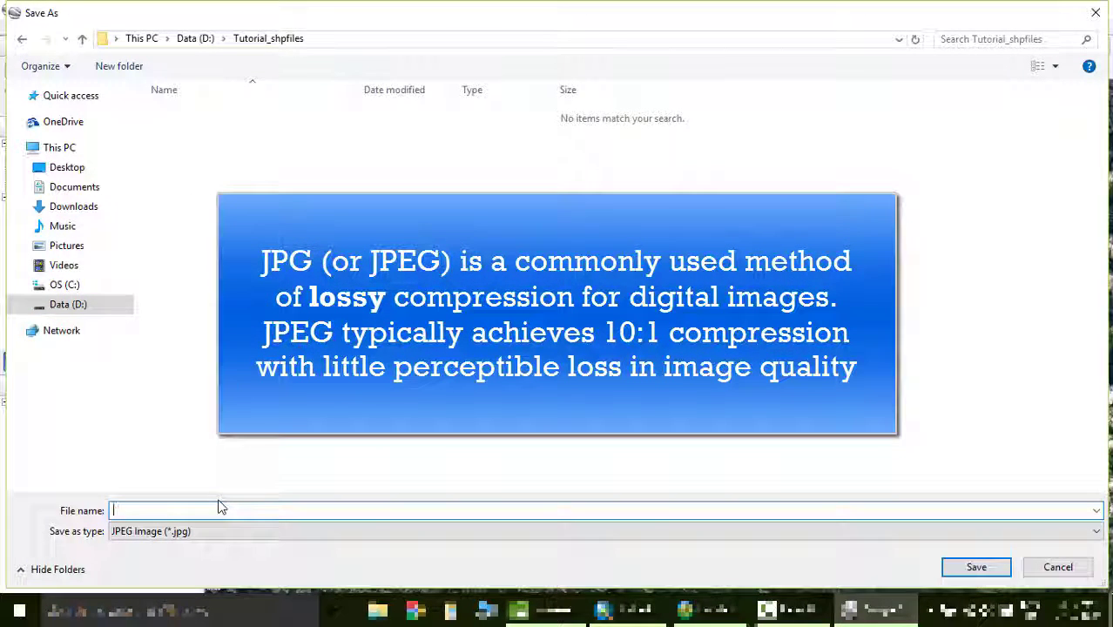
{"action": "type", "text": "googleImage"}
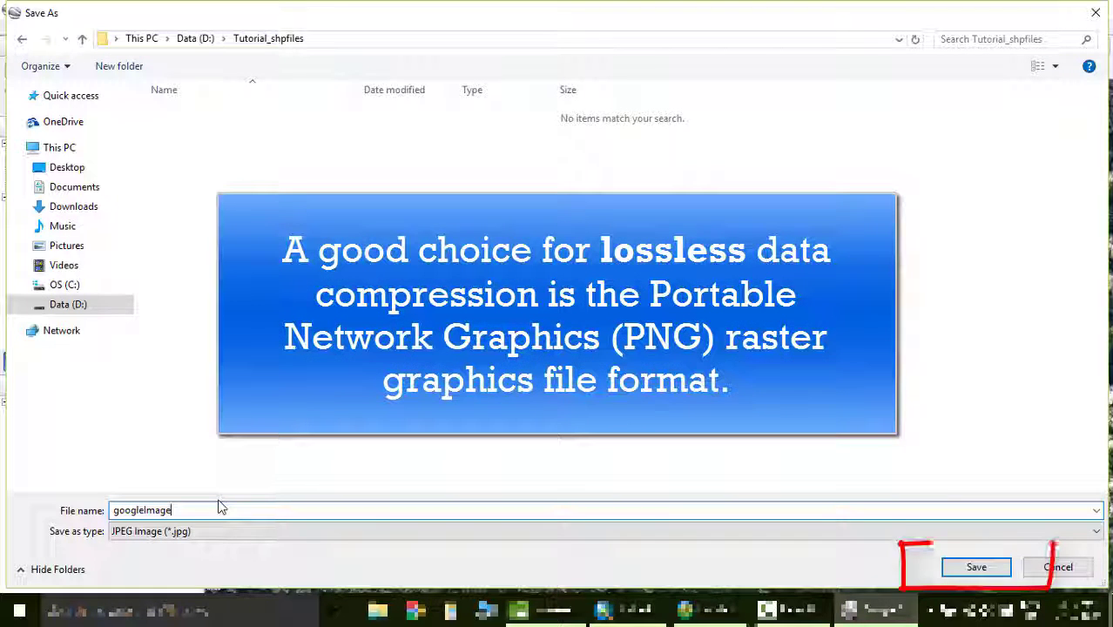
{"action": "left_click", "coordinate": [978, 567]}
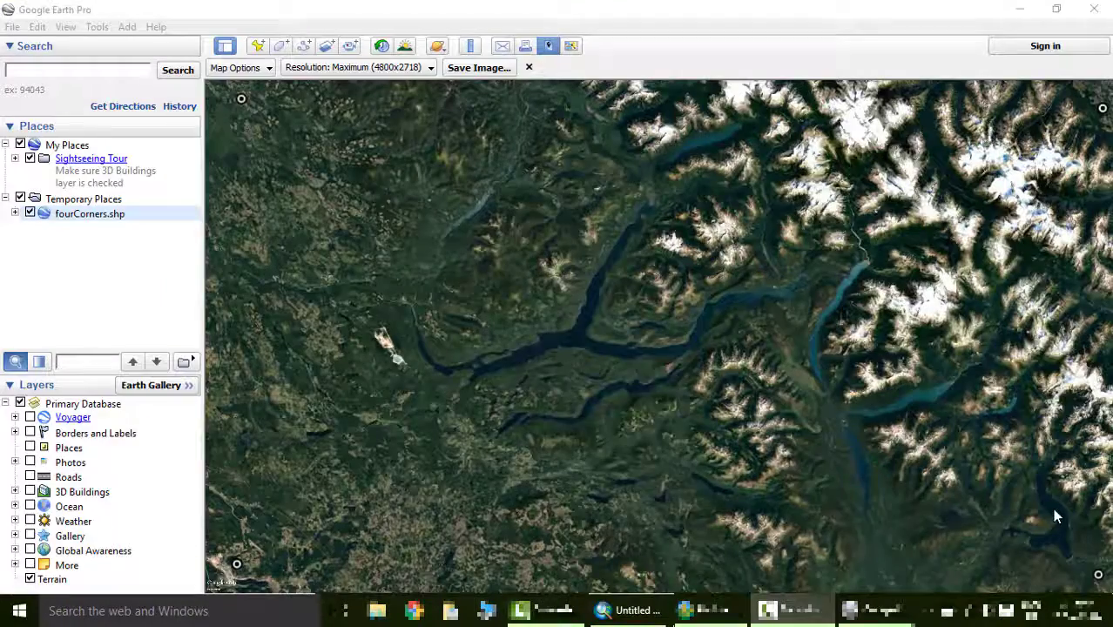
Step: In ArcMap's Catalog, refresh the Tutorial_shpfiles folder so googleImage.jpg appears, and select it
{"action": "left_click", "coordinate": [632, 611]}
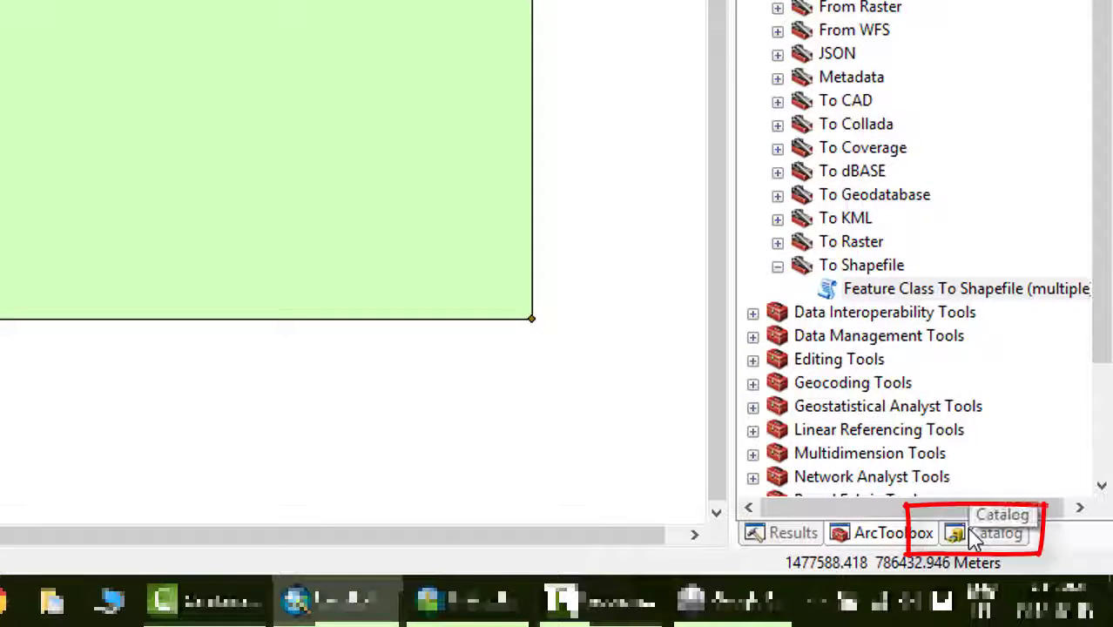
{"action": "left_click", "coordinate": [975, 532]}
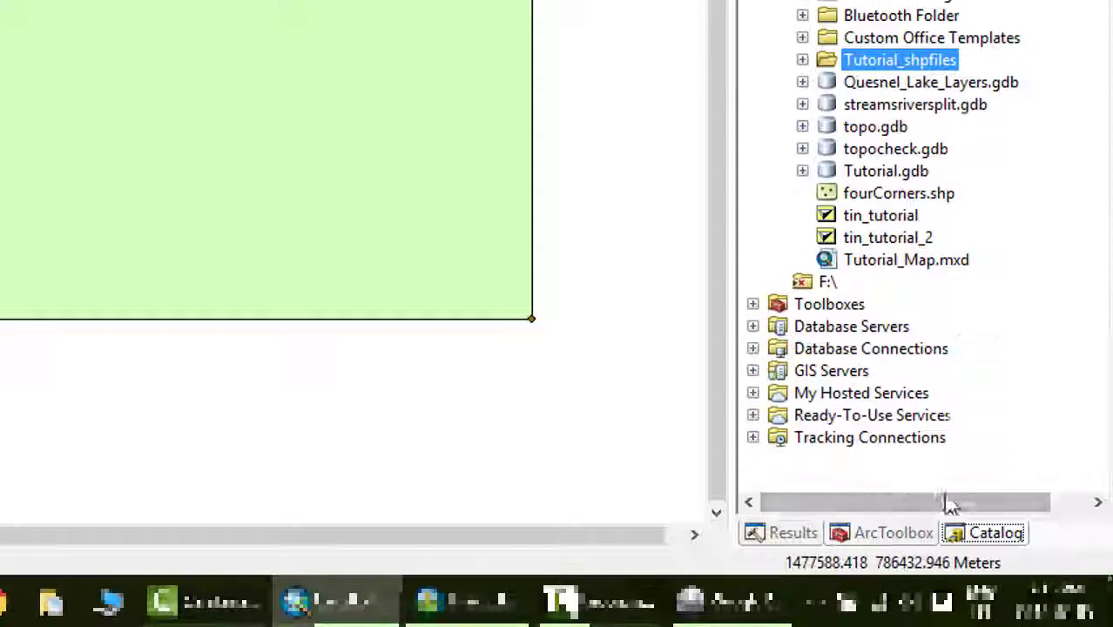
{"action": "left_click", "coordinate": [802, 59]}
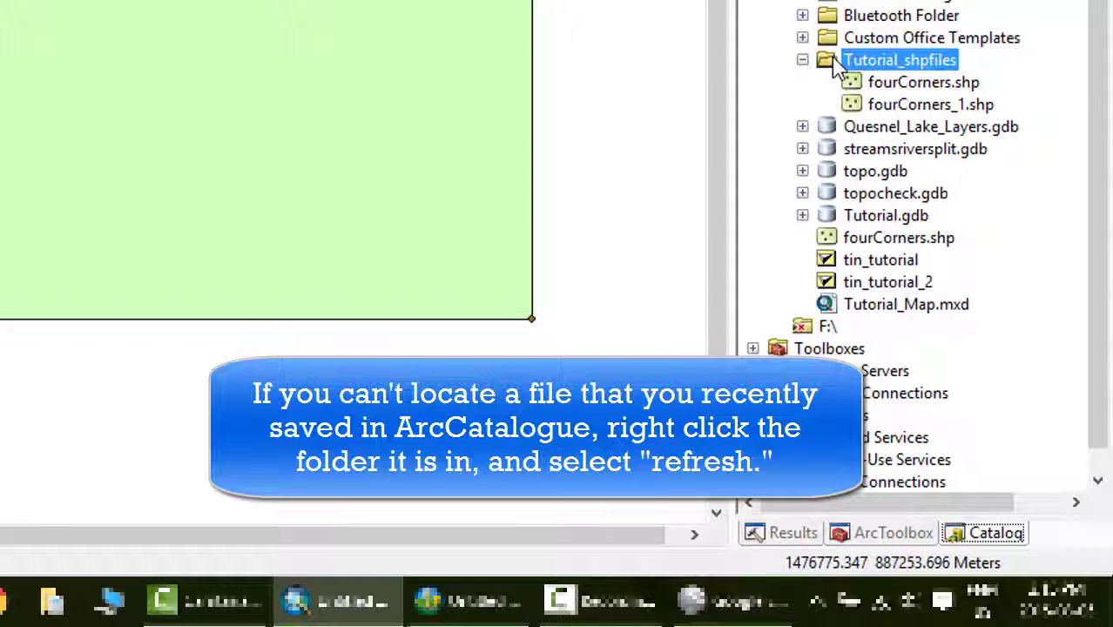
{"action": "right_click", "coordinate": [835, 68]}
{"action": "left_click", "coordinate": [862, 187]}
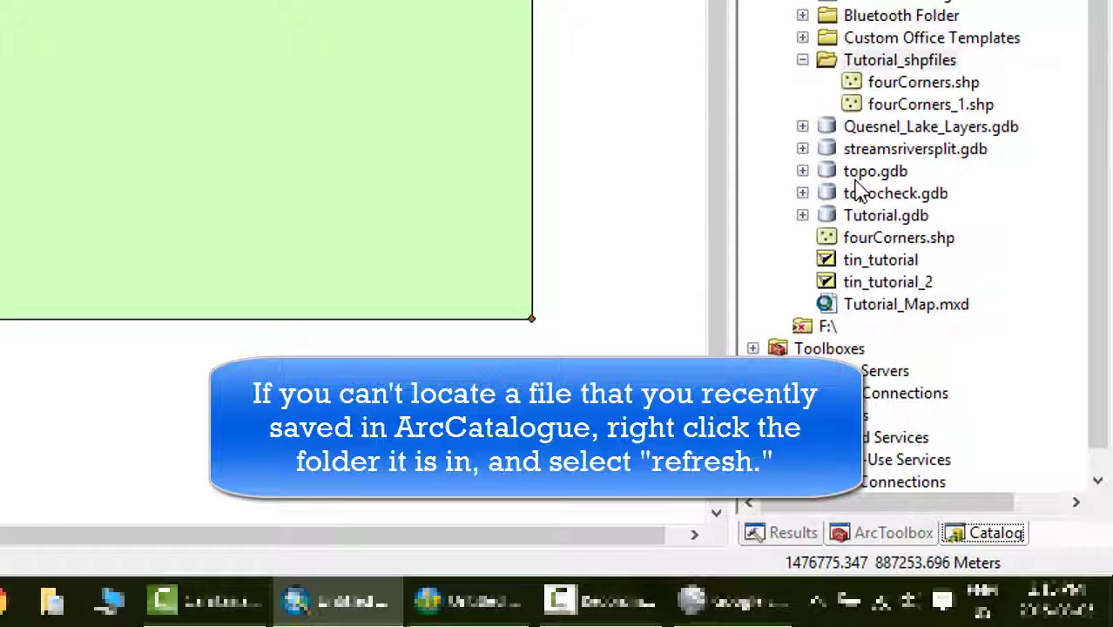
{"action": "left_click", "coordinate": [883, 130]}
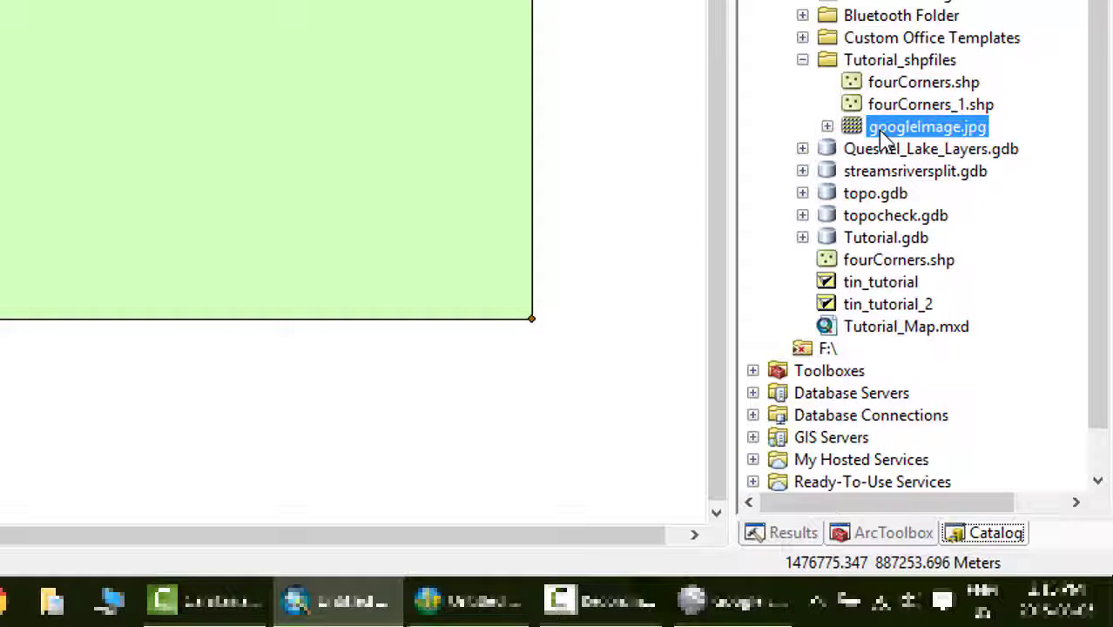
Step: Set googleImage.jpg's spatial reference to NAD_1983_BC_Environment_Albers in its raster properties
{"action": "right_click", "coordinate": [877, 128]}
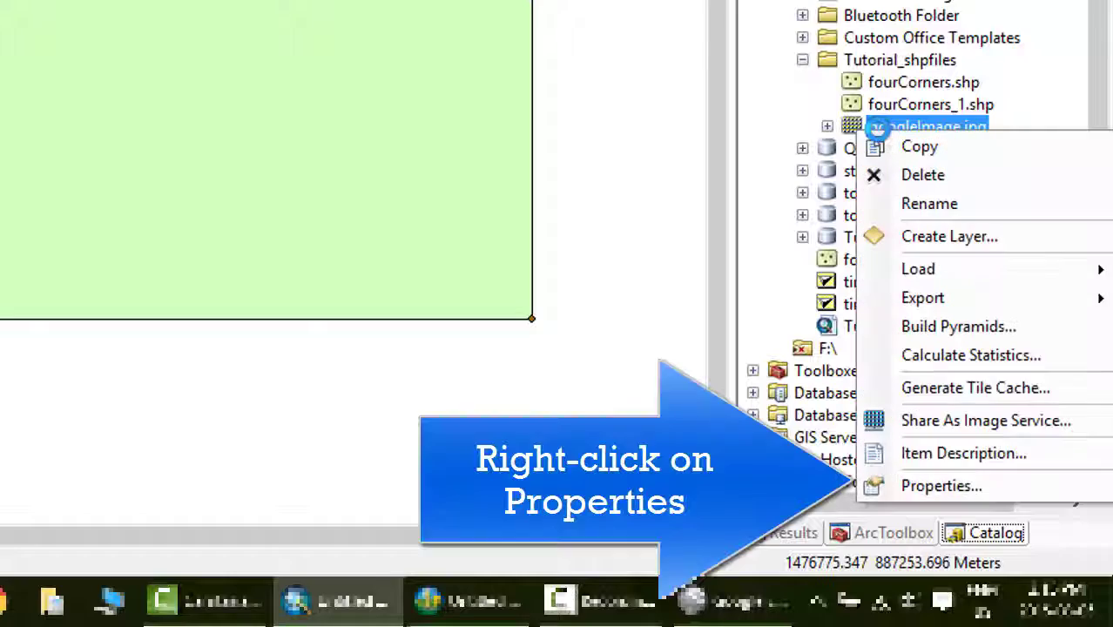
{"action": "left_click", "coordinate": [972, 500]}
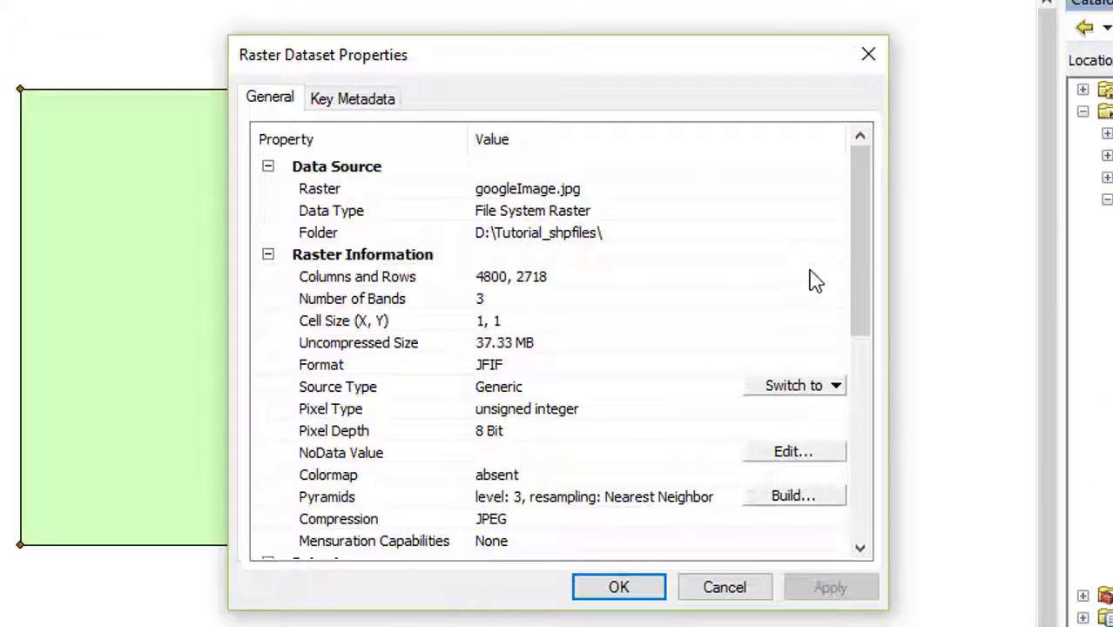
{"action": "left_click_drag", "start_coordinate": [856, 248], "coordinate": [853, 438]}
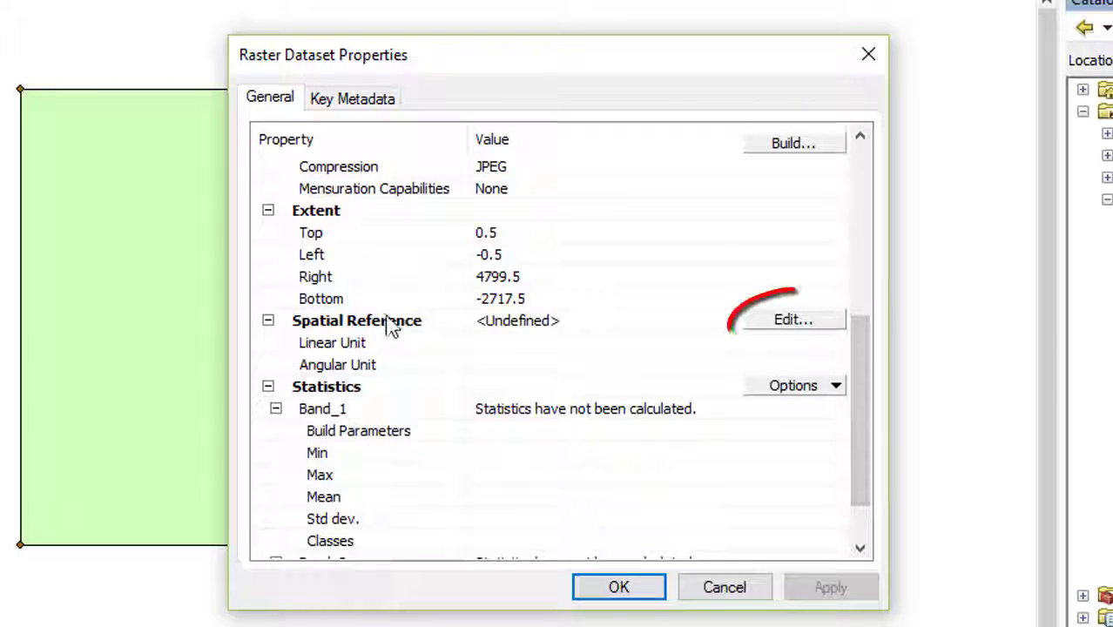
{"action": "left_click", "coordinate": [790, 322]}
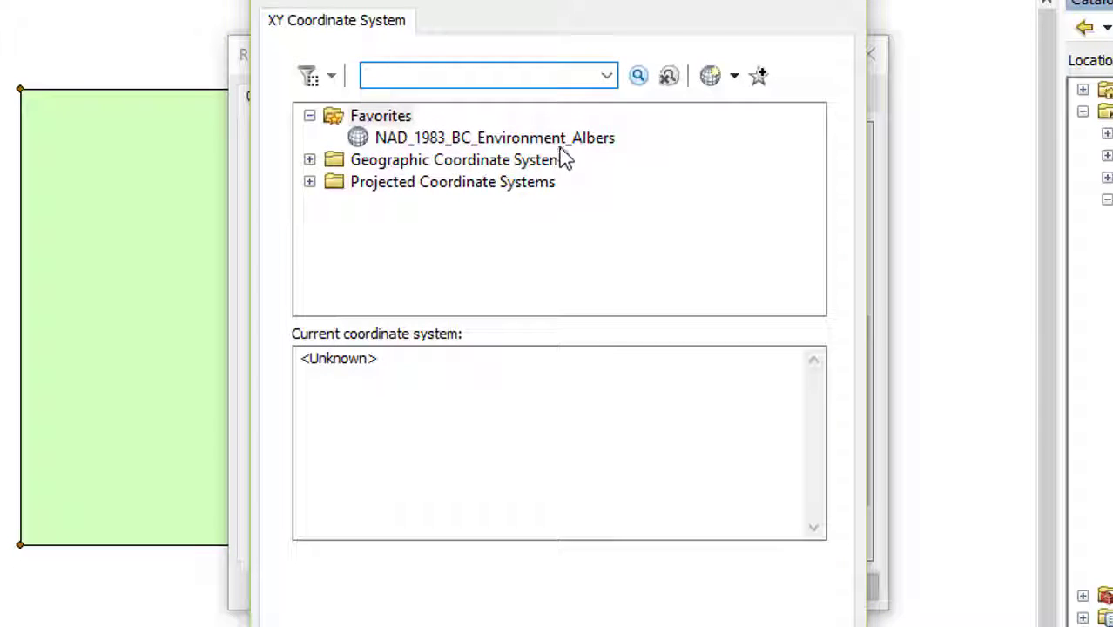
{"action": "left_click", "coordinate": [567, 141]}
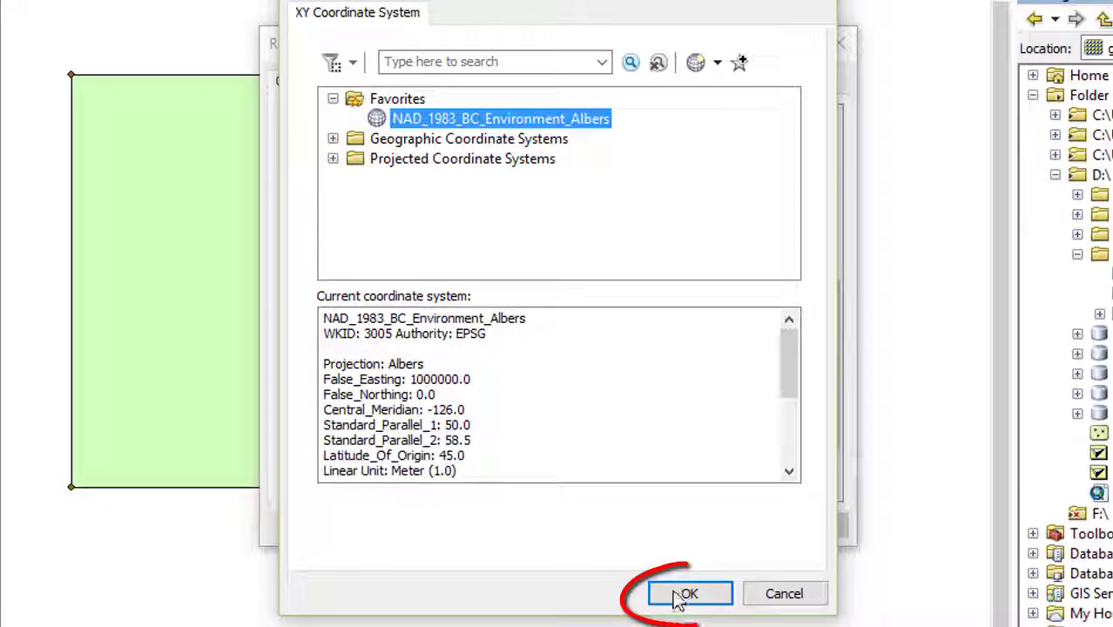
{"action": "left_click", "coordinate": [683, 594]}
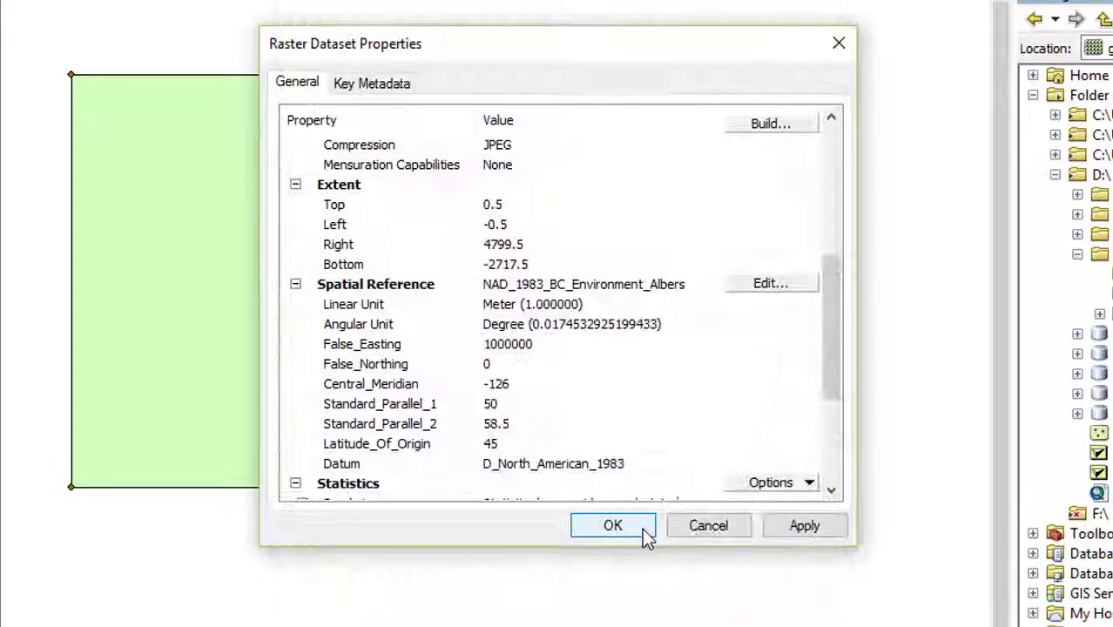
{"action": "left_click", "coordinate": [633, 528]}
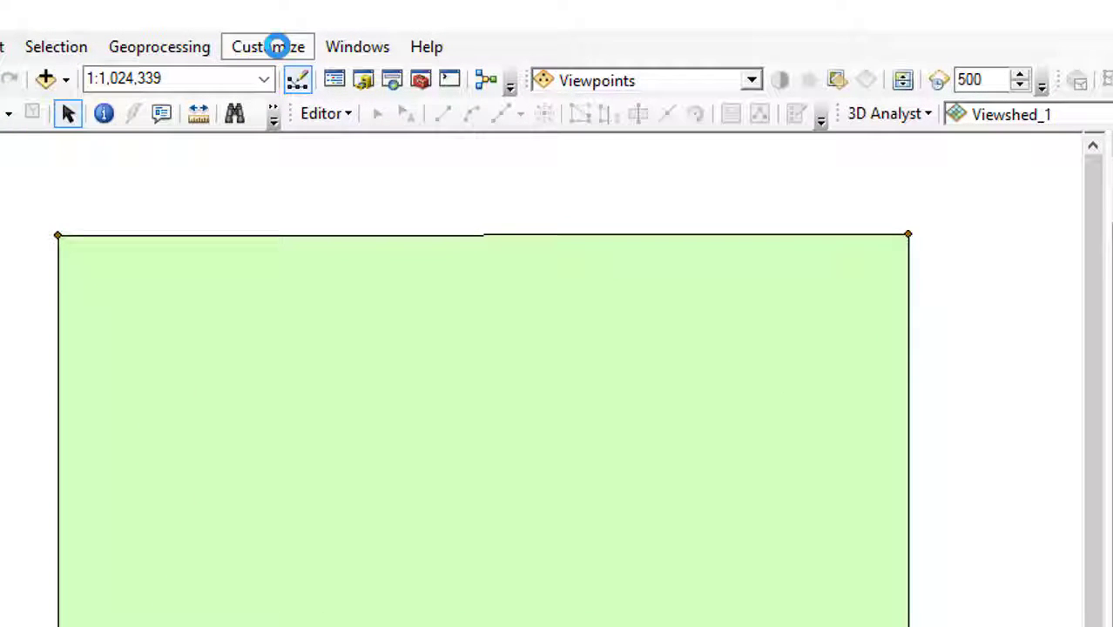
Step: Turn on the Georeferencing toolbar and dock it under the main toolbars
{"action": "left_click", "coordinate": [279, 52]}
{"action": "mouse_move", "coordinate": [425, 81]}
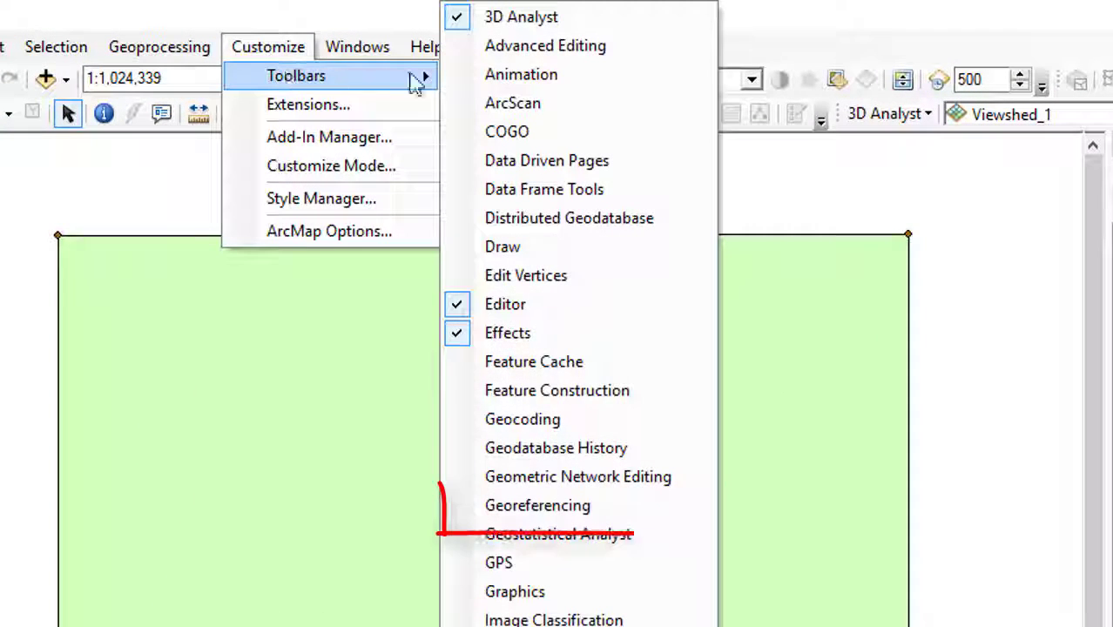
{"action": "left_click", "coordinate": [629, 514]}
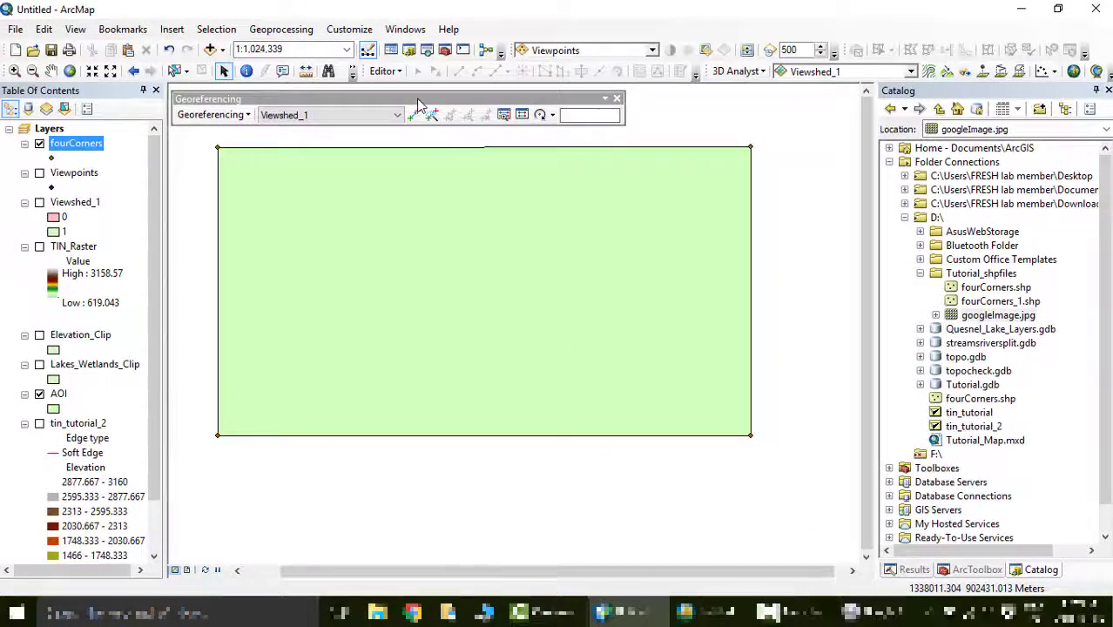
{"action": "mouse_move", "coordinate": [418, 98]}
{"action": "left_mouse_down"}
{"action": "mouse_move", "coordinate": [422, 70]}
{"action": "mouse_move", "coordinate": [414, 92]}
{"action": "left_mouse_up"}
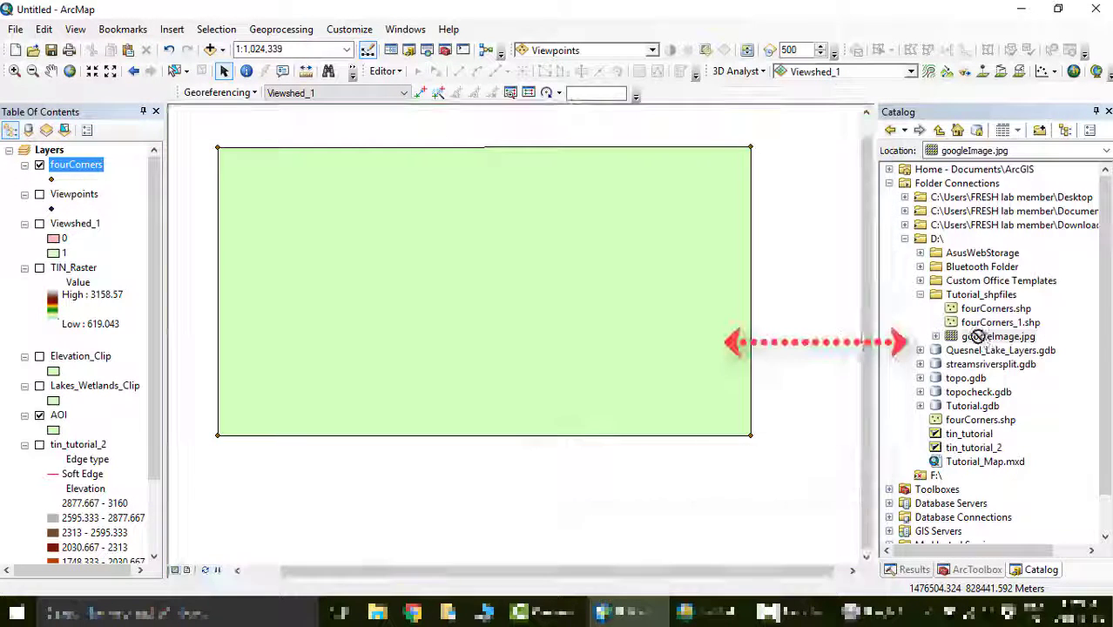
Step: Add googleImage.jpg to the map and remove Viewpoints, Viewshed_1, TIN_Raster and other extra layers
{"action": "left_click_drag", "start_coordinate": [988, 339], "coordinate": [501, 315]}
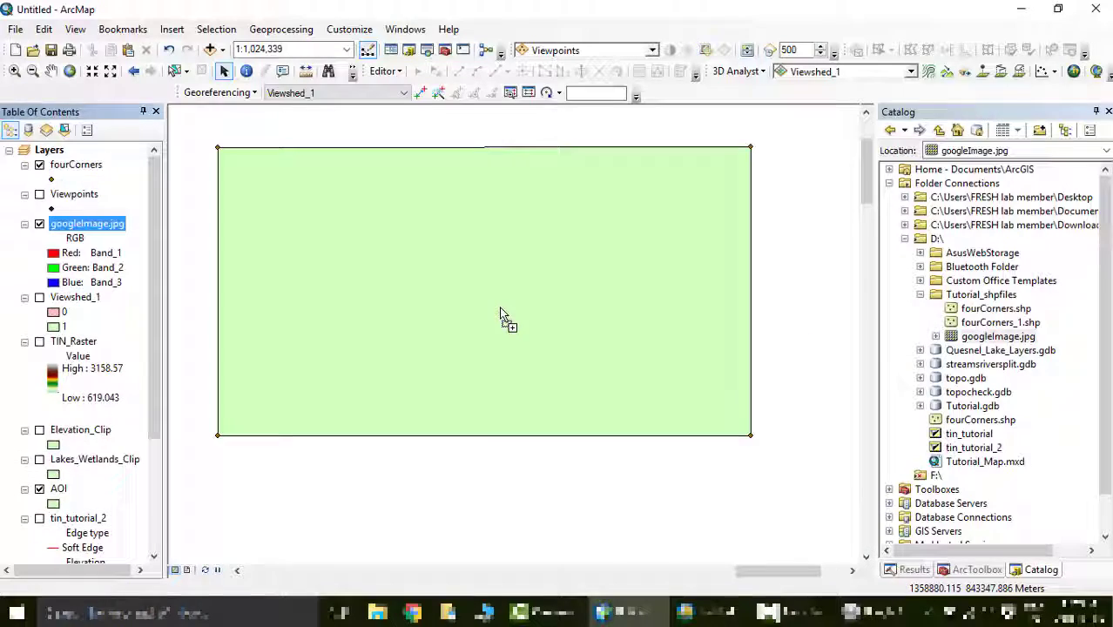
{"action": "left_click", "coordinate": [56, 199]}
{"action": "right_click", "coordinate": [56, 200]}
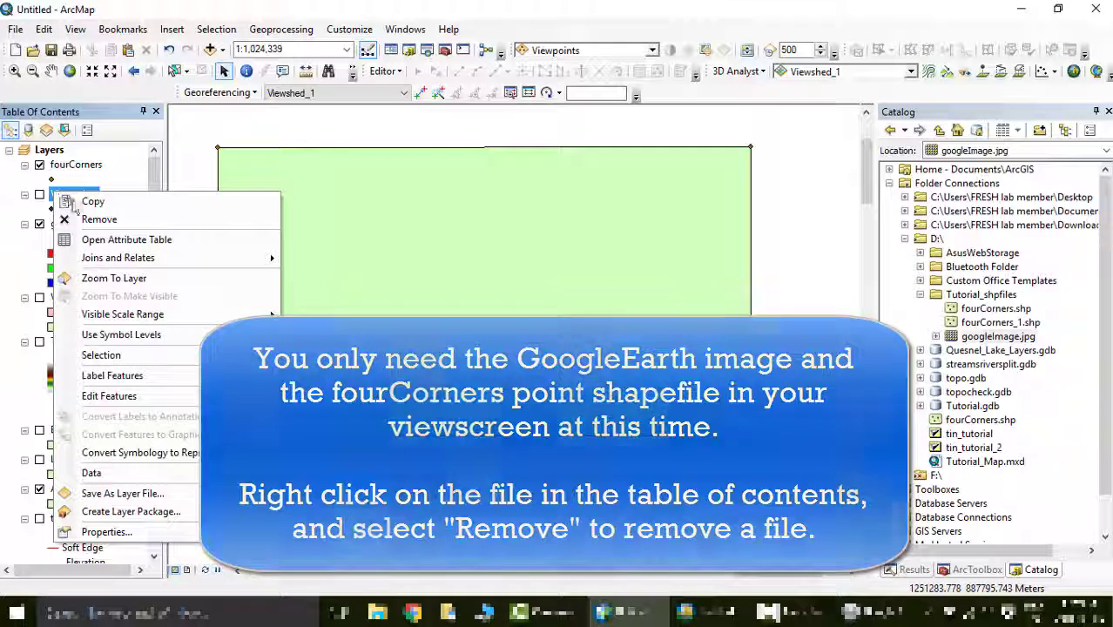
{"action": "left_click", "coordinate": [94, 219]}
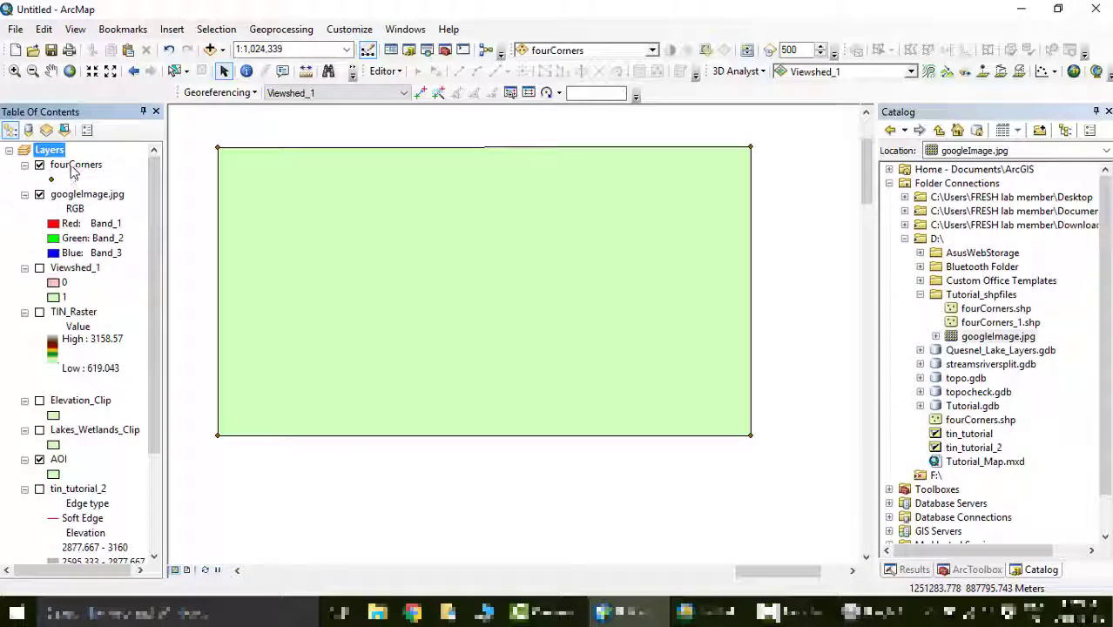
{"action": "left_click", "coordinate": [74, 165]}
{"action": "left_click", "coordinate": [84, 195]}
{"action": "right_click", "coordinate": [80, 269]}
{"action": "left_click", "coordinate": [91, 296]}
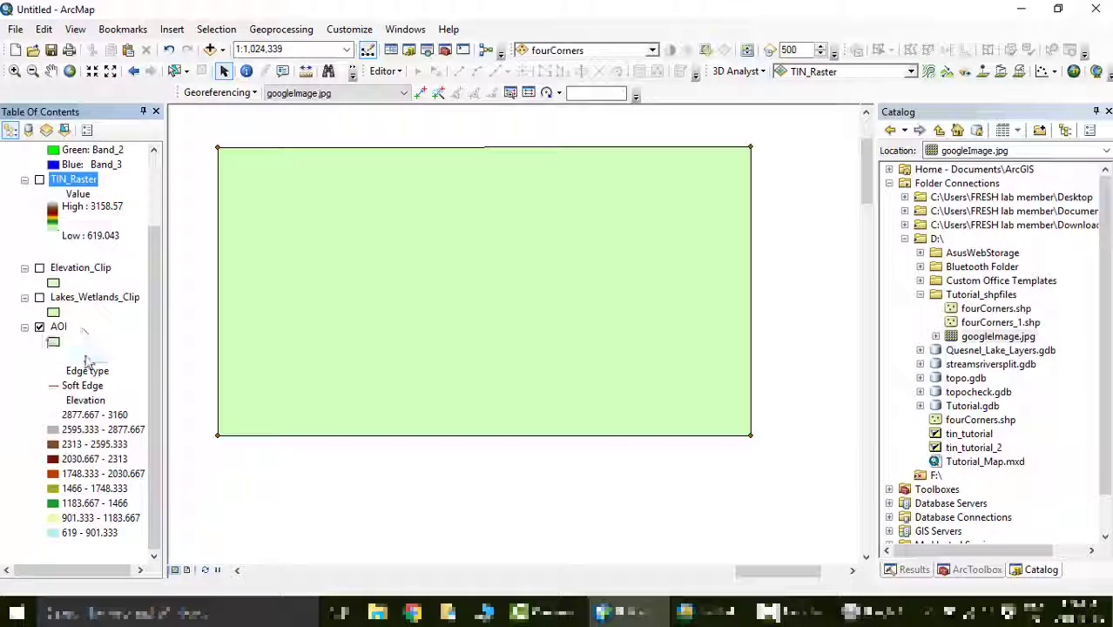
{"action": "left_click", "coordinate": [87, 357], "text": "shift"}
{"action": "key", "text": "Delete"}
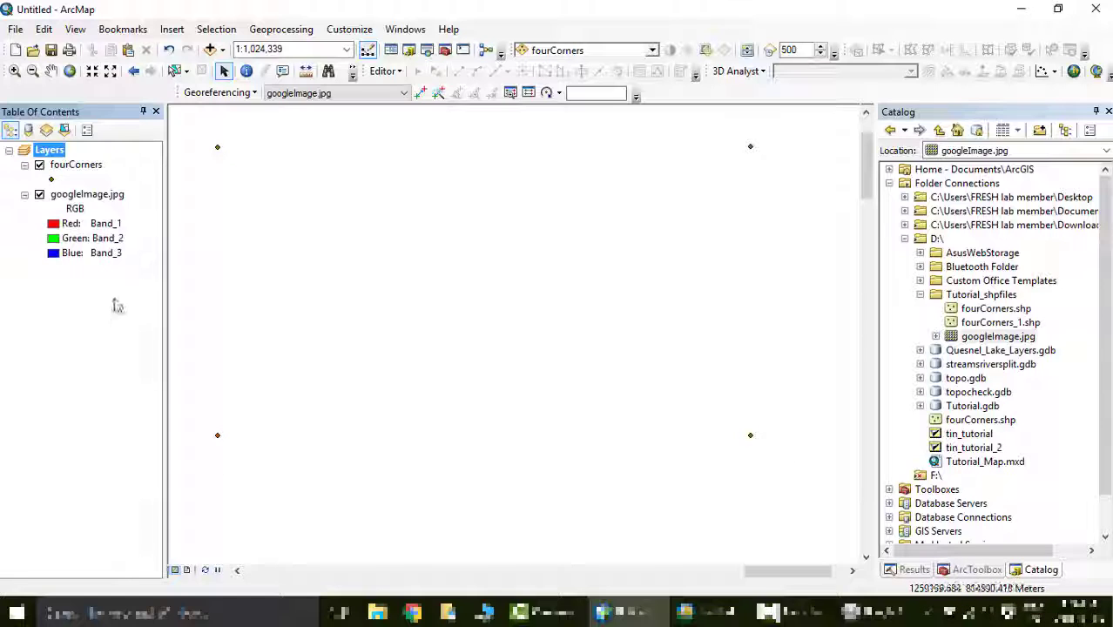
{"action": "left_click", "coordinate": [78, 166]}
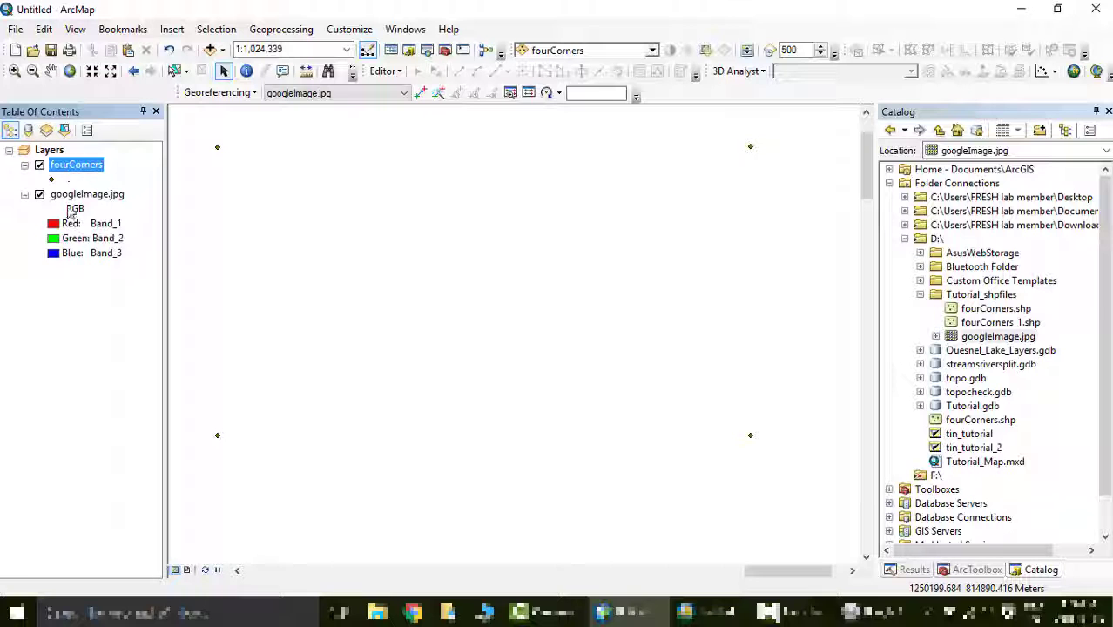
Step: Zoom to the googleImage.jpg layer, then zoom to the fourCorners layer's extent
{"action": "right_click", "coordinate": [74, 199]}
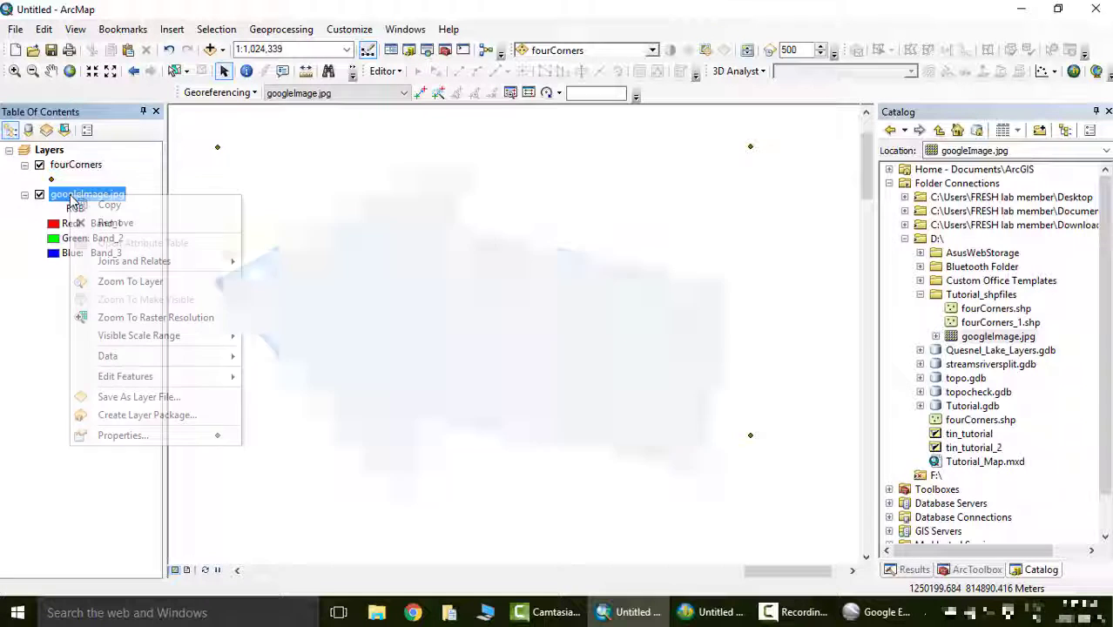
{"action": "left_click", "coordinate": [102, 281]}
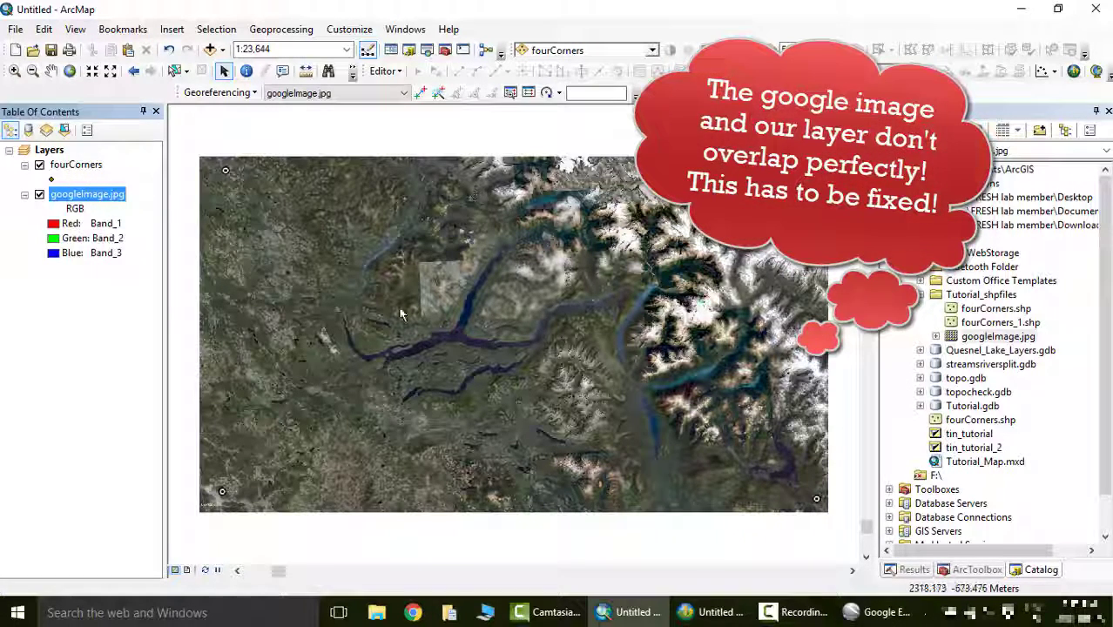
{"action": "right_click", "coordinate": [88, 164]}
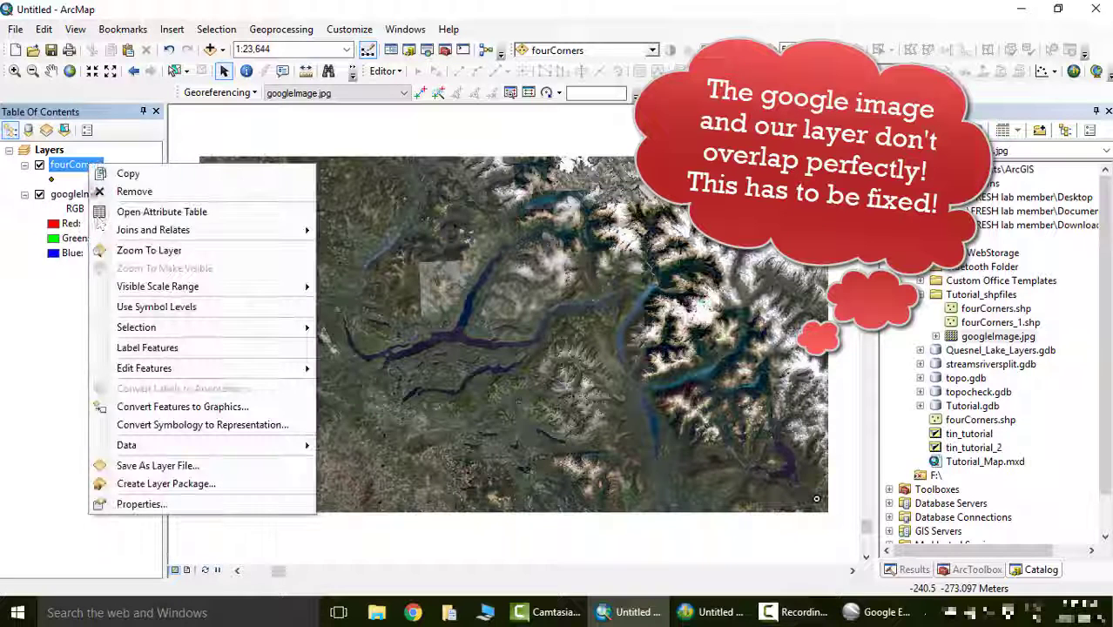
{"action": "left_click", "coordinate": [149, 250]}
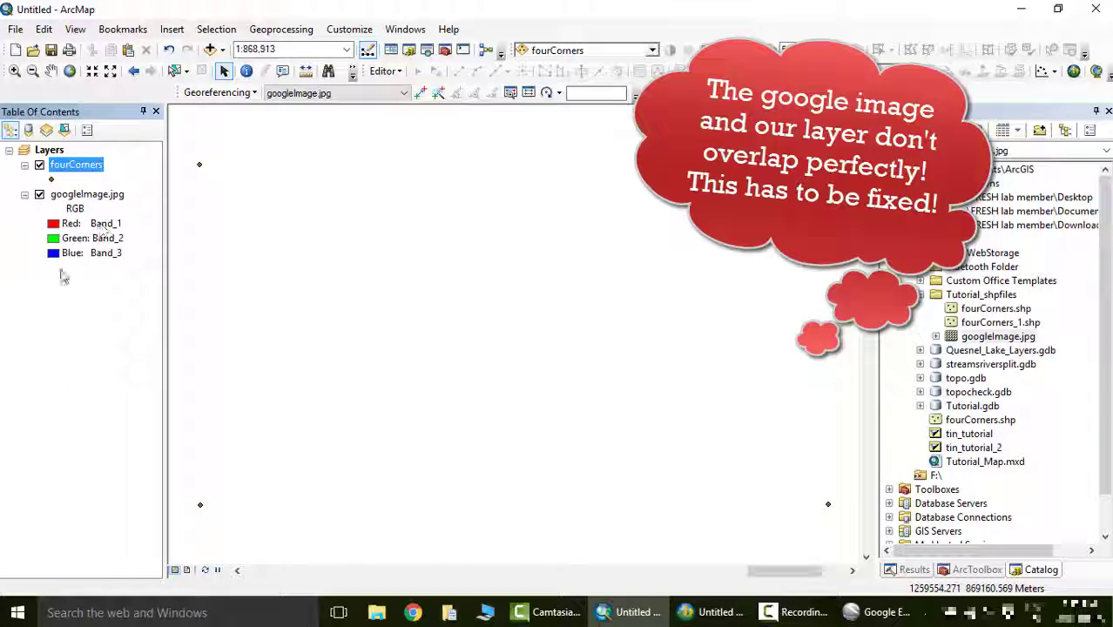